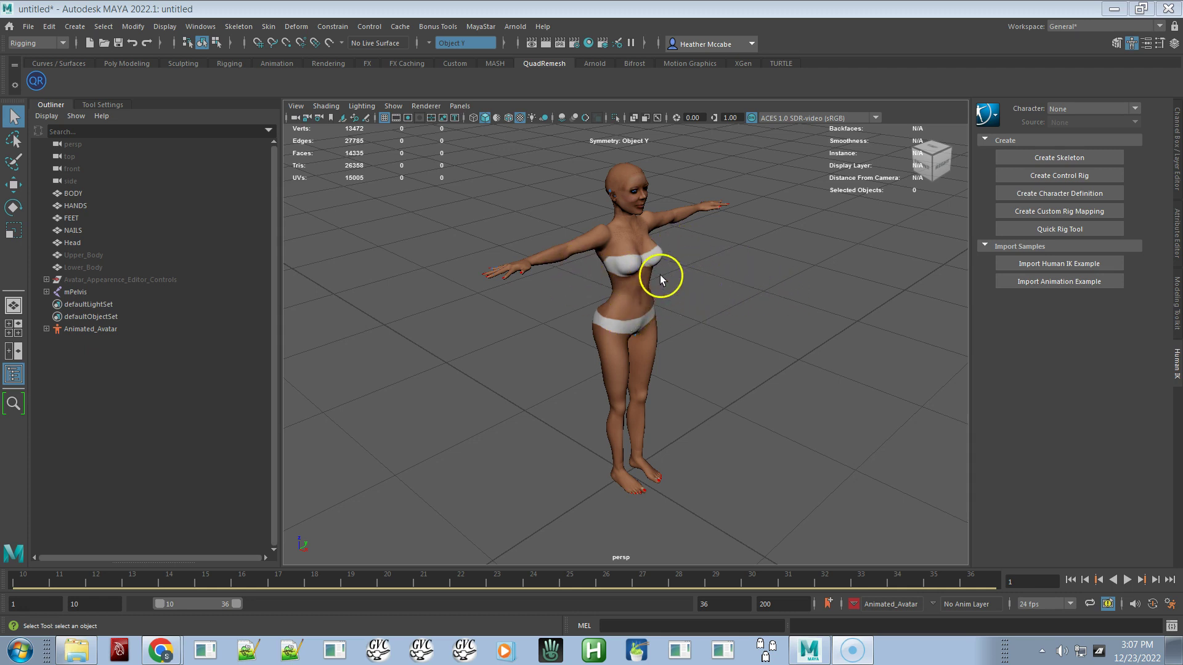
Select the BODY, HANDS, FEET and Head meshes one at a time to examine which part of the avatar each covers.
click(652, 242)
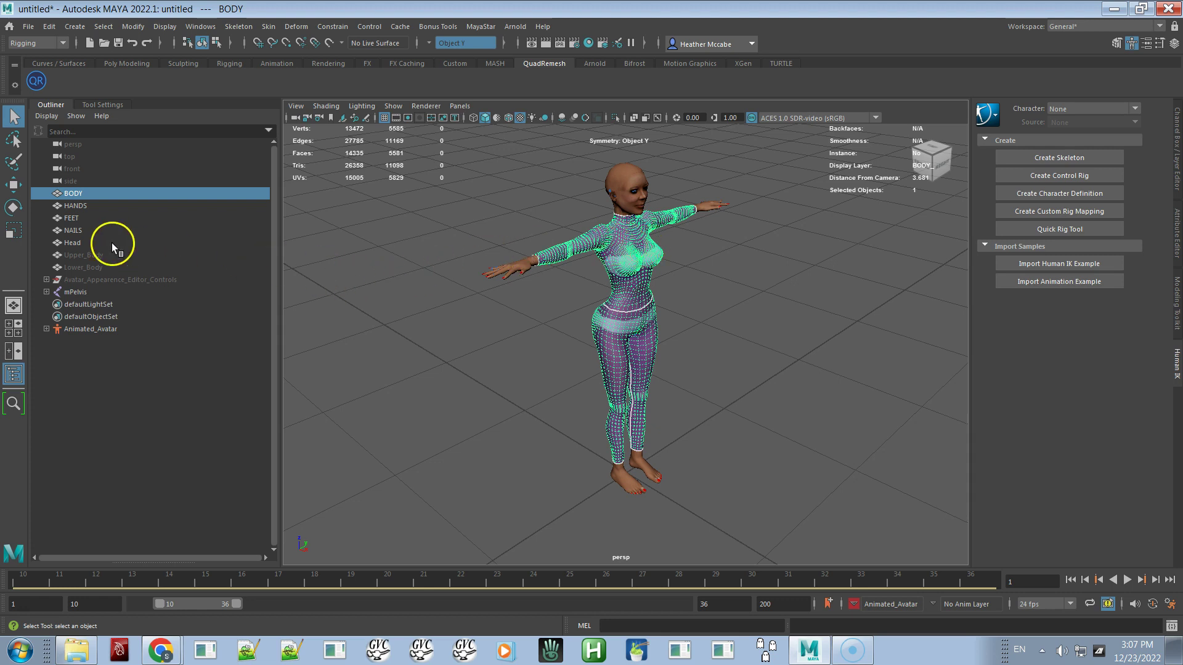
click(72, 206)
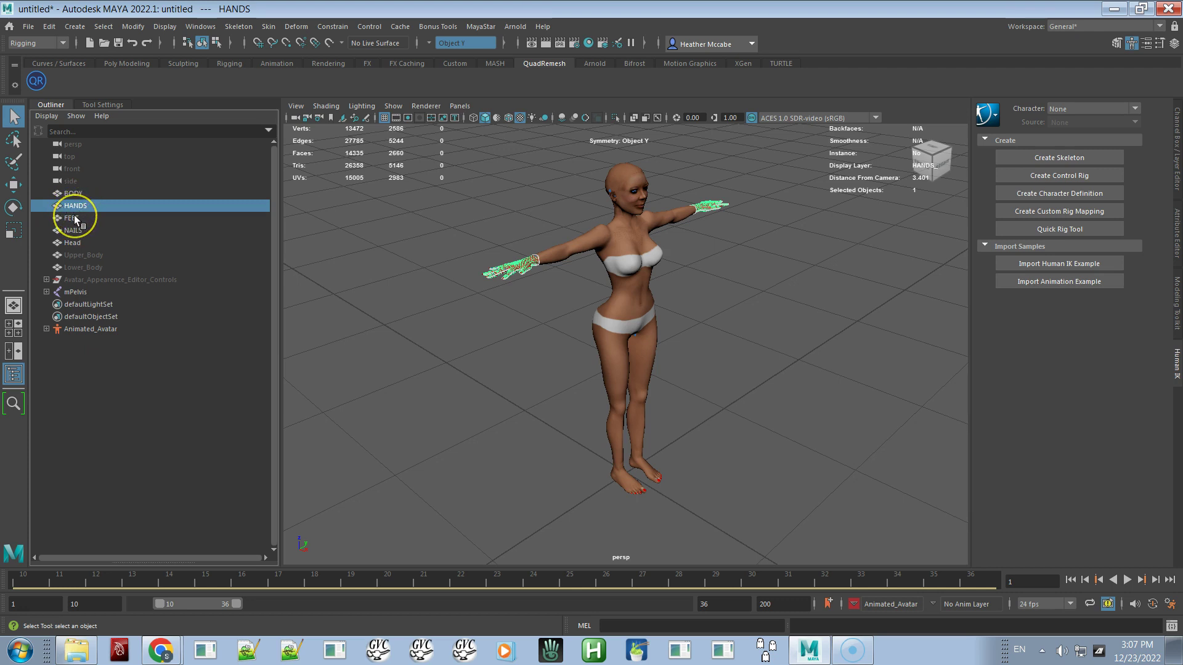
click(73, 218)
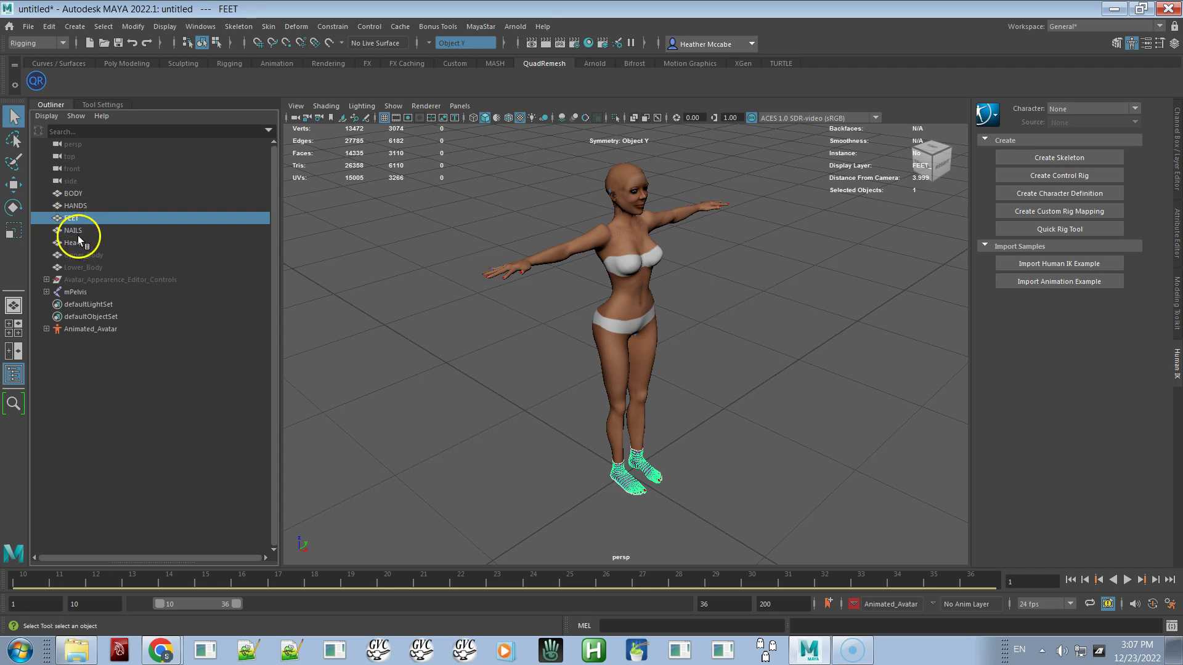
click(74, 242)
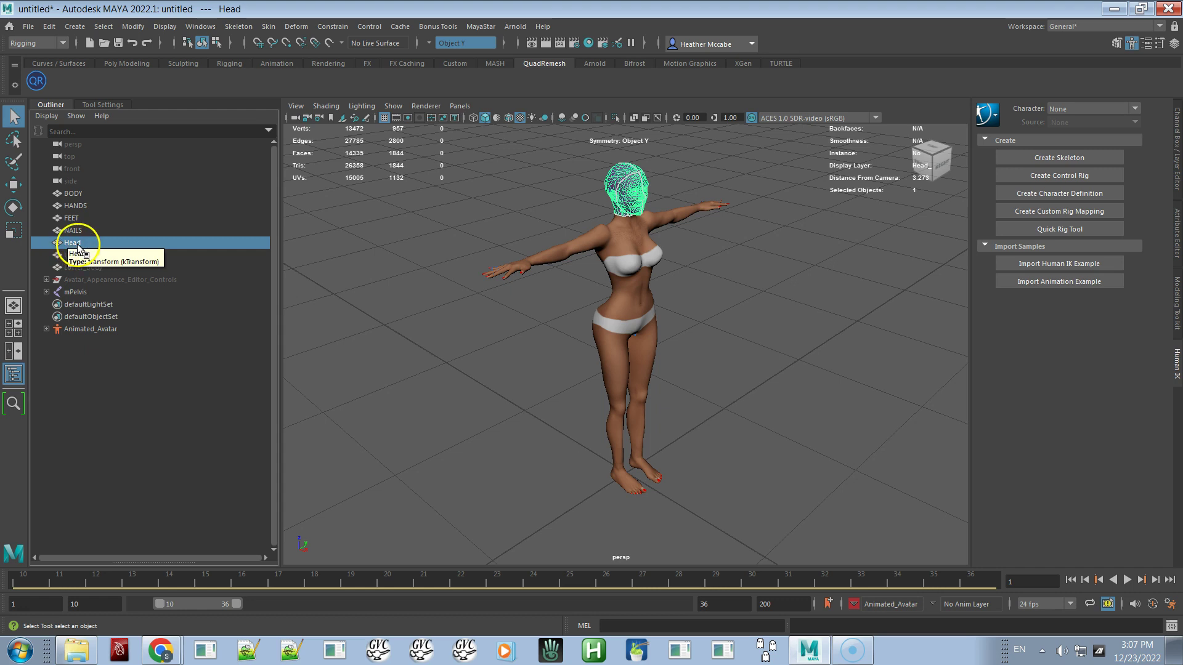
click(71, 195)
click(71, 205)
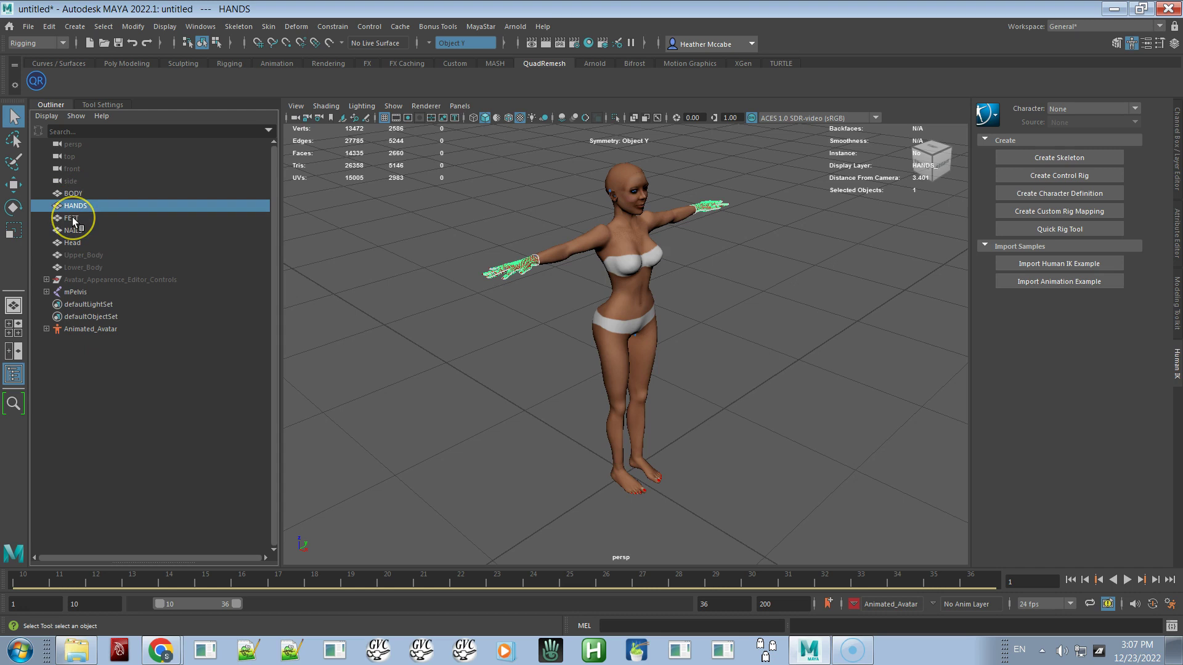
click(72, 218)
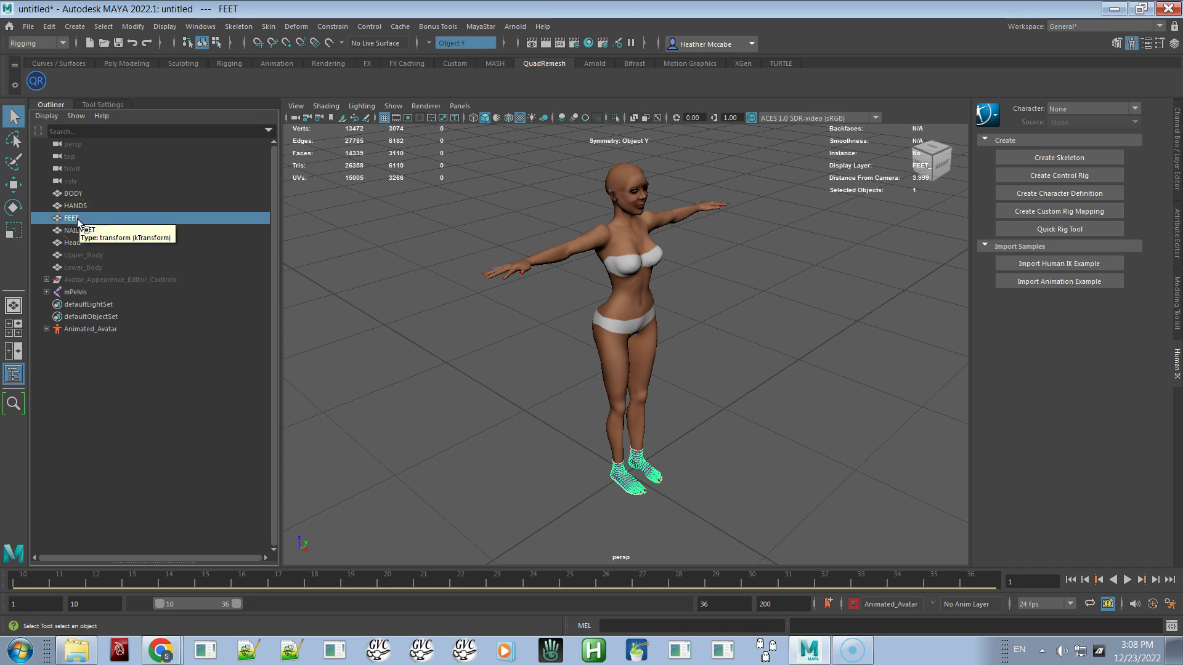
drag(68, 218, 75, 204)
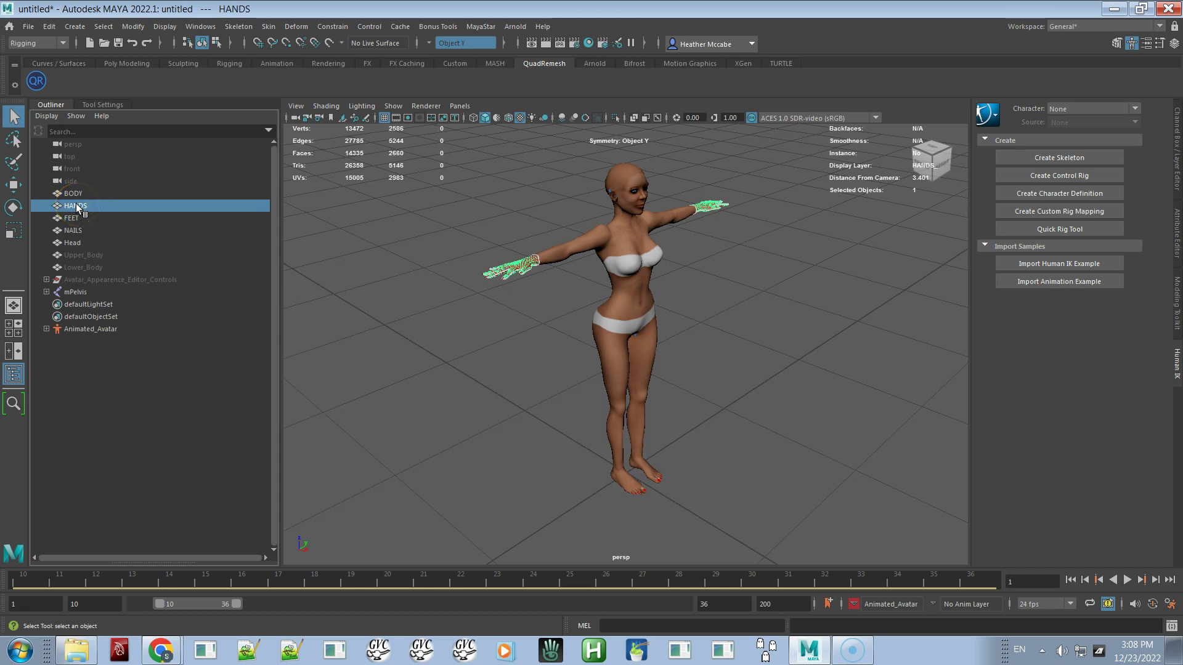
click(78, 193)
middle_drag(77, 208, 85, 239)
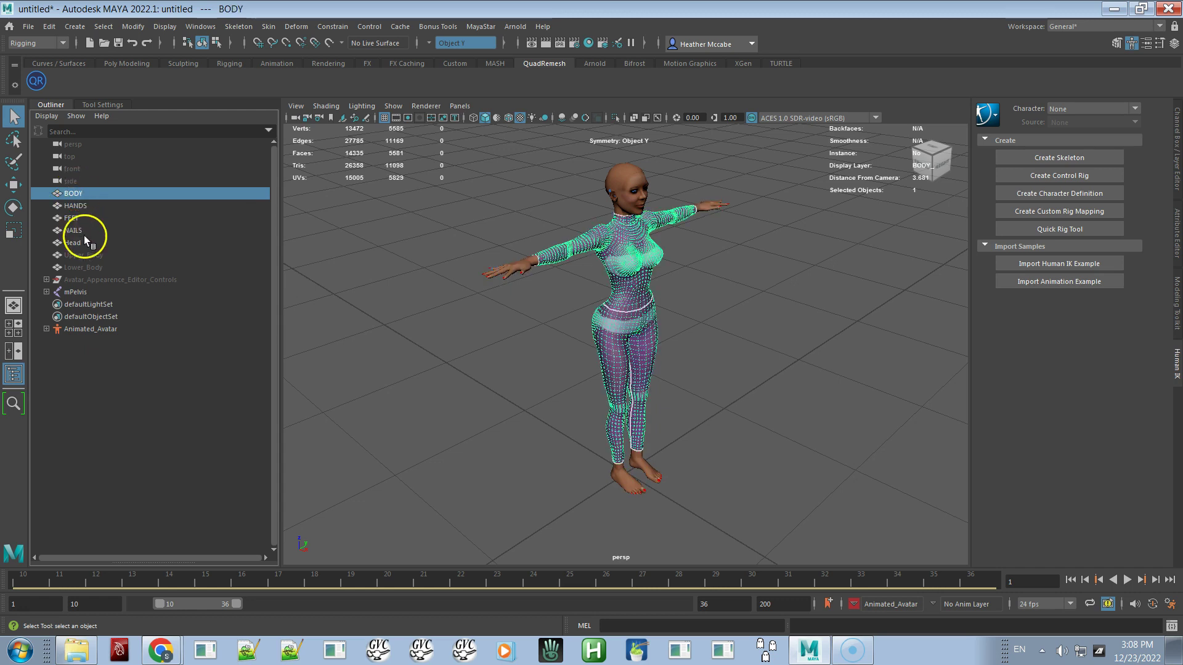
click(72, 243)
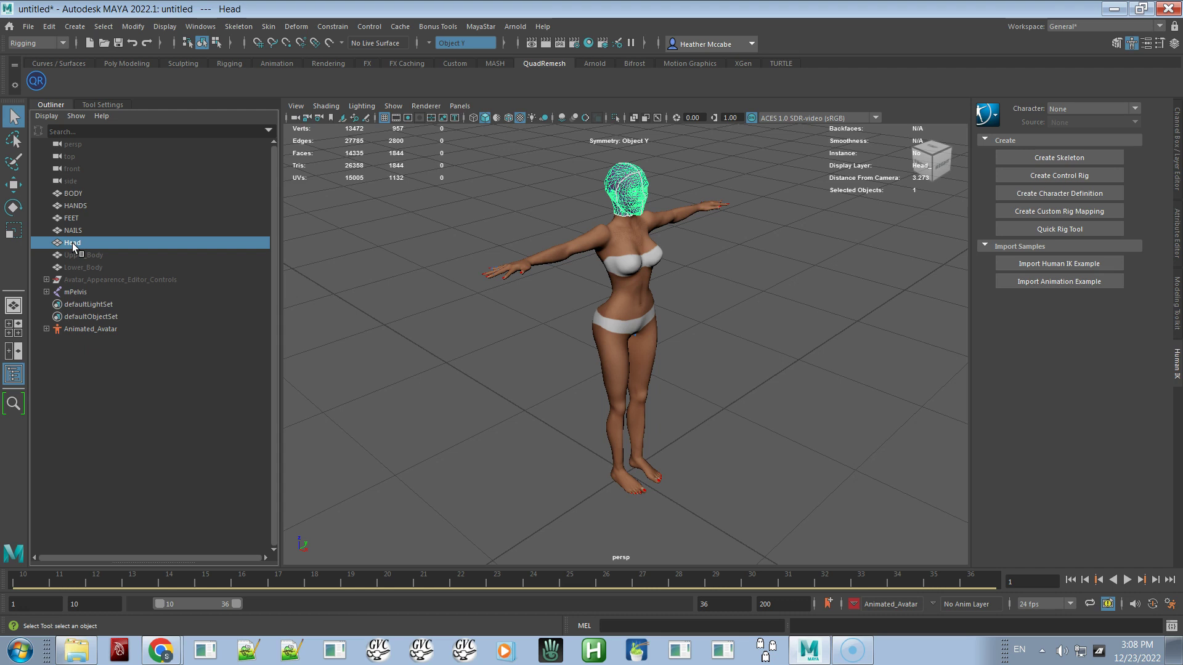
click(73, 243)
Run MayaStar's MD Avatar Prep tool to rotate and scale the avatar for Marvelous Designer export.
alt+right_drag(731, 435, 553, 293)
mouse_move(553, 290)
alt+mouse_down()
mouse_move(556, 272)
mouse_move(517, 283)
mouse_move(512, 298)
mouse_move(483, 285)
mouse_move(570, 290)
alt+mouse_up()
alt+right_drag(570, 290, 749, 443)
alt+drag(726, 425, 679, 400)
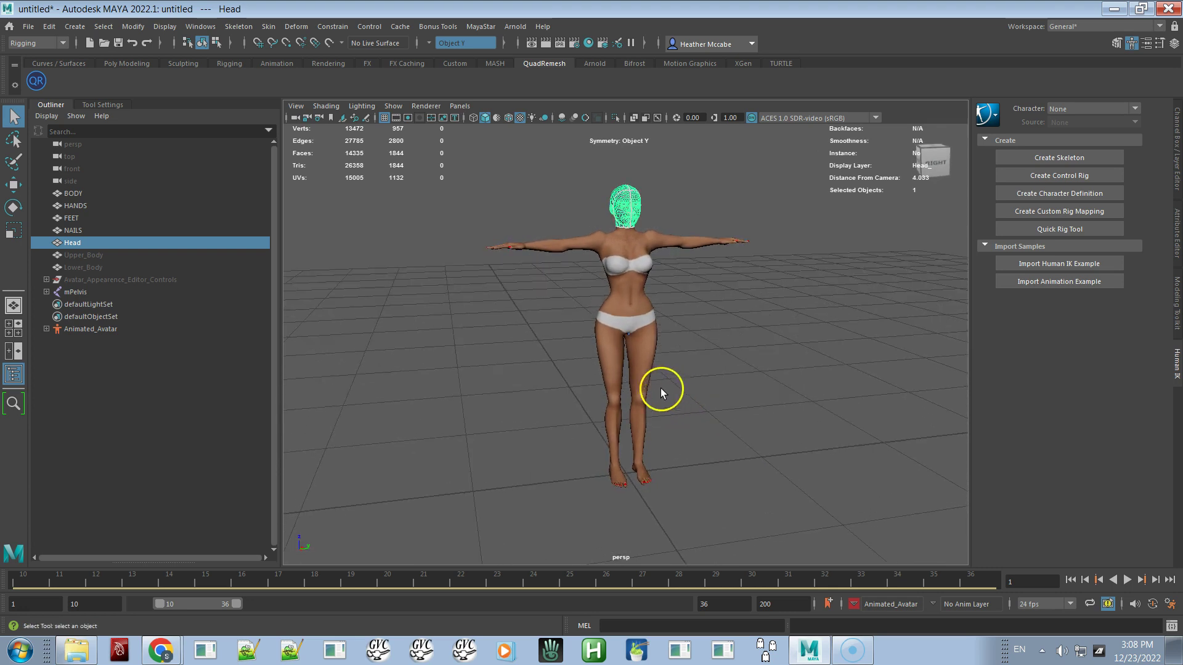
click(485, 25)
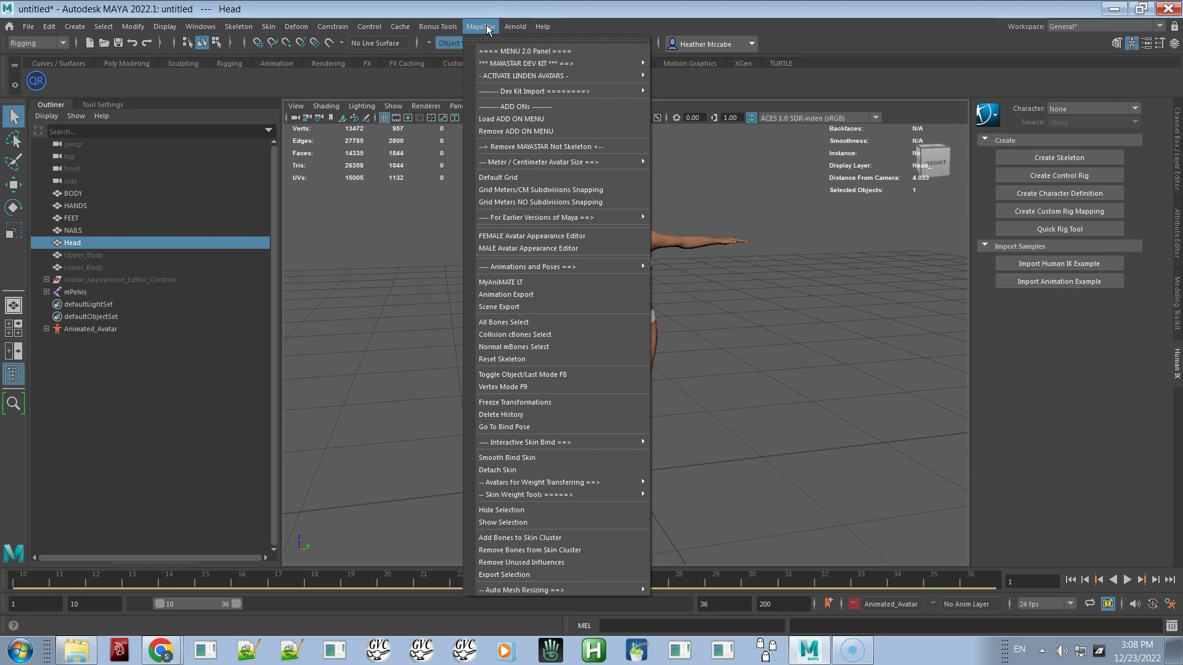
click(535, 64)
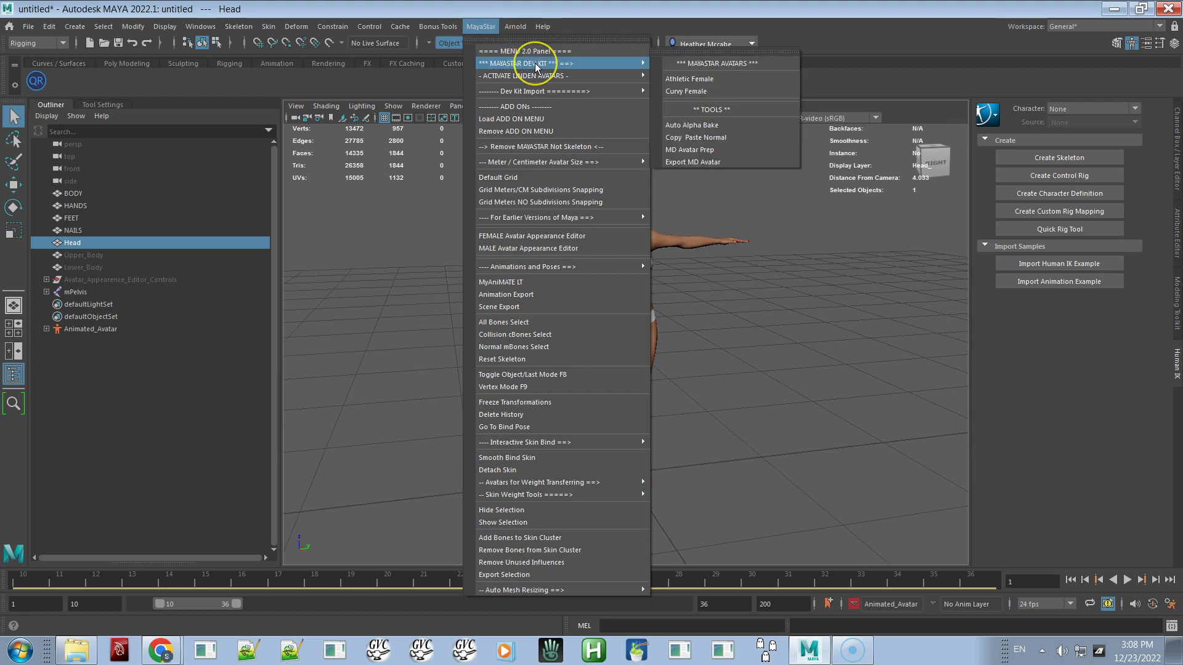
click(534, 64)
click(692, 63)
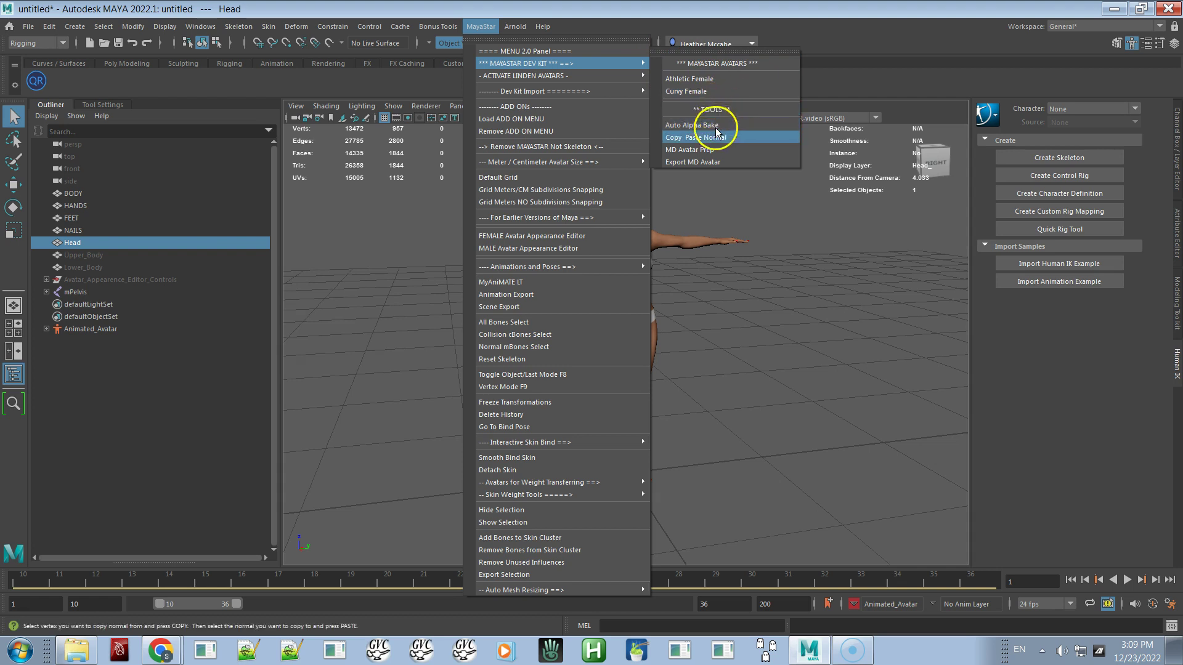
click(678, 151)
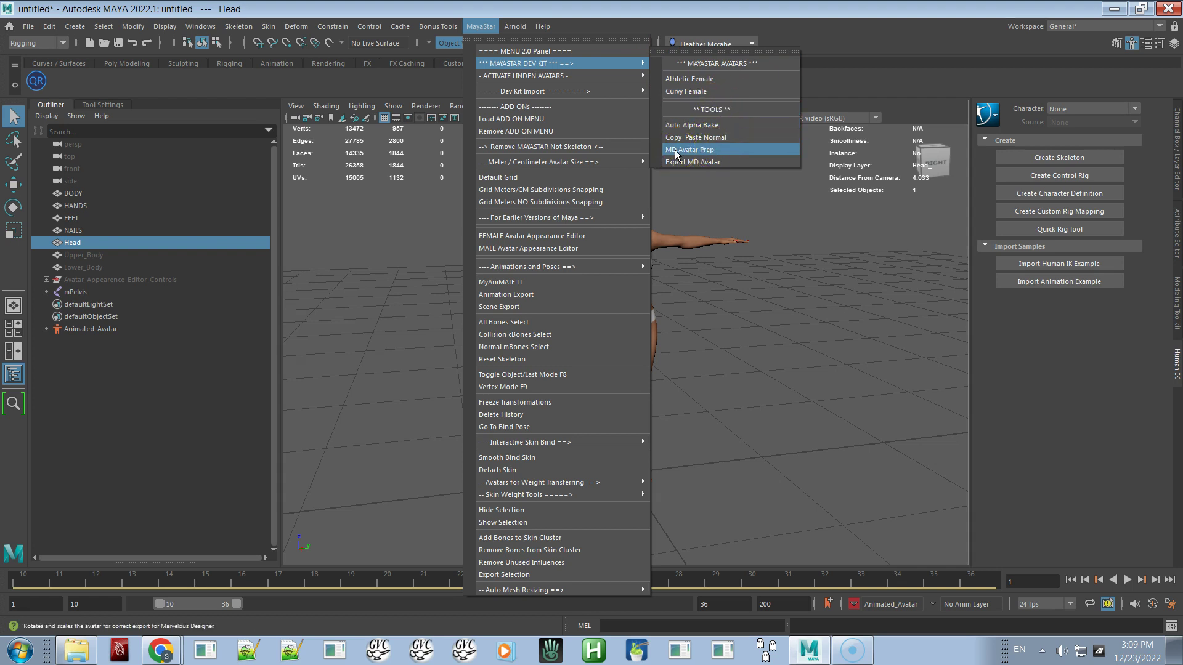
click(681, 147)
click(681, 148)
click(678, 154)
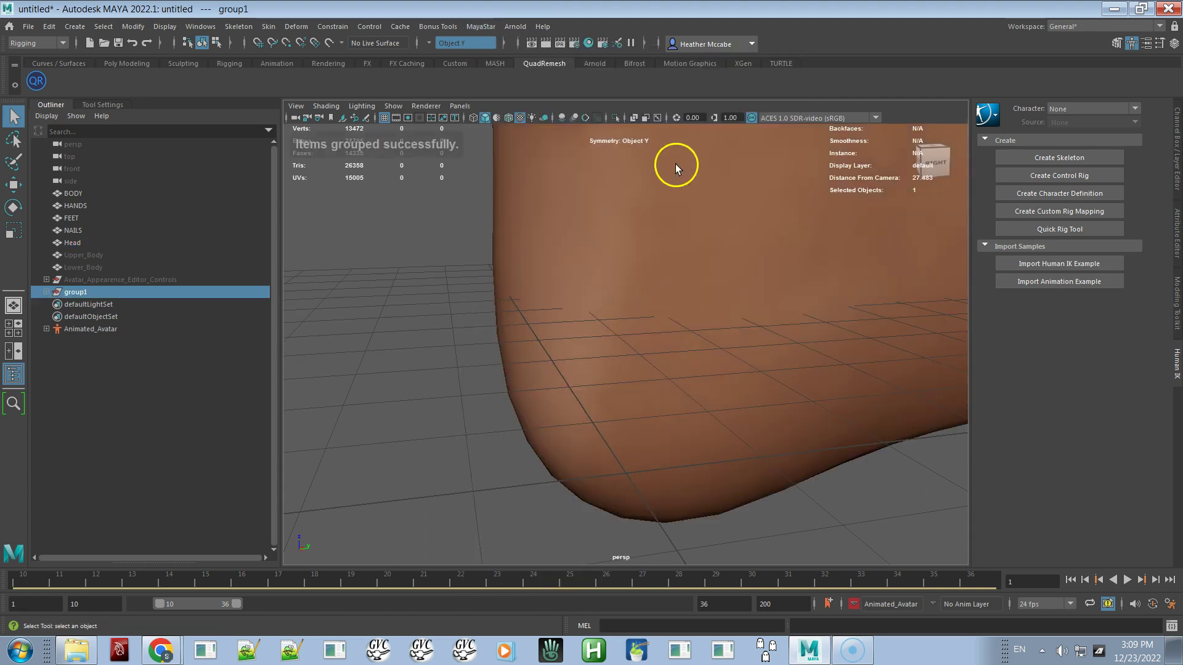
Examine the prepared avatar's orientation and size from several angles, including the front and above the head.
alt+drag(649, 326, 519, 73)
alt+drag(641, 277, 644, 317)
alt+middle_drag(644, 317, 655, 438)
alt+middle_drag(668, 378, 678, 484)
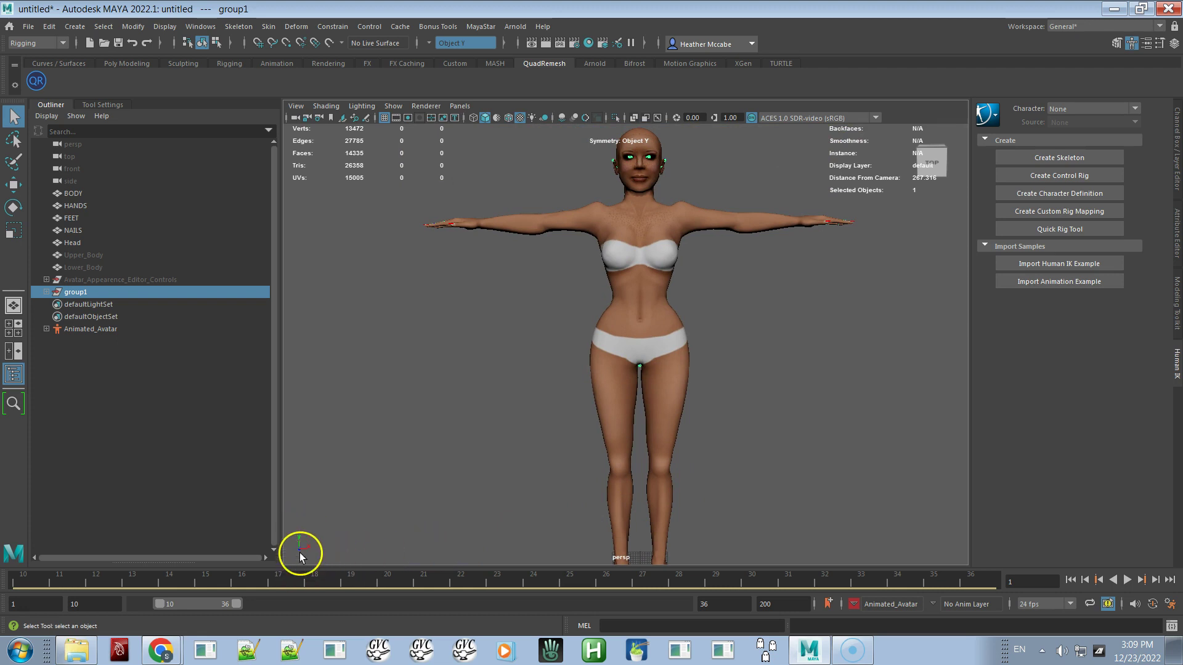
alt+drag(498, 468, 536, 538)
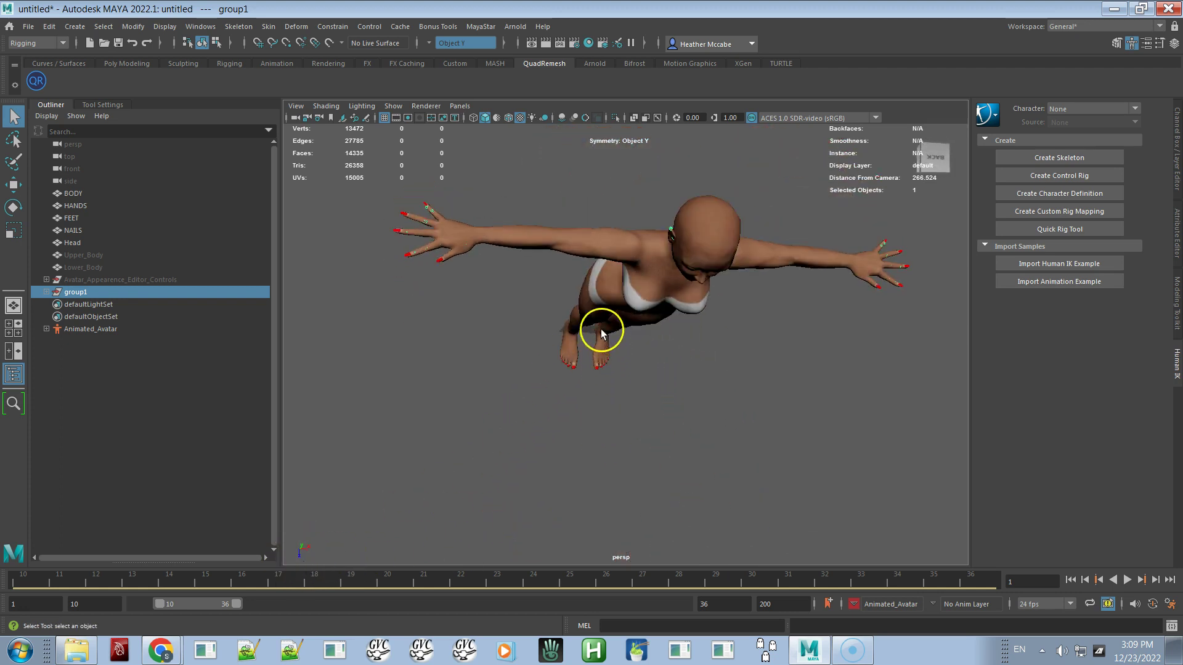
alt+drag(514, 461, 470, 420)
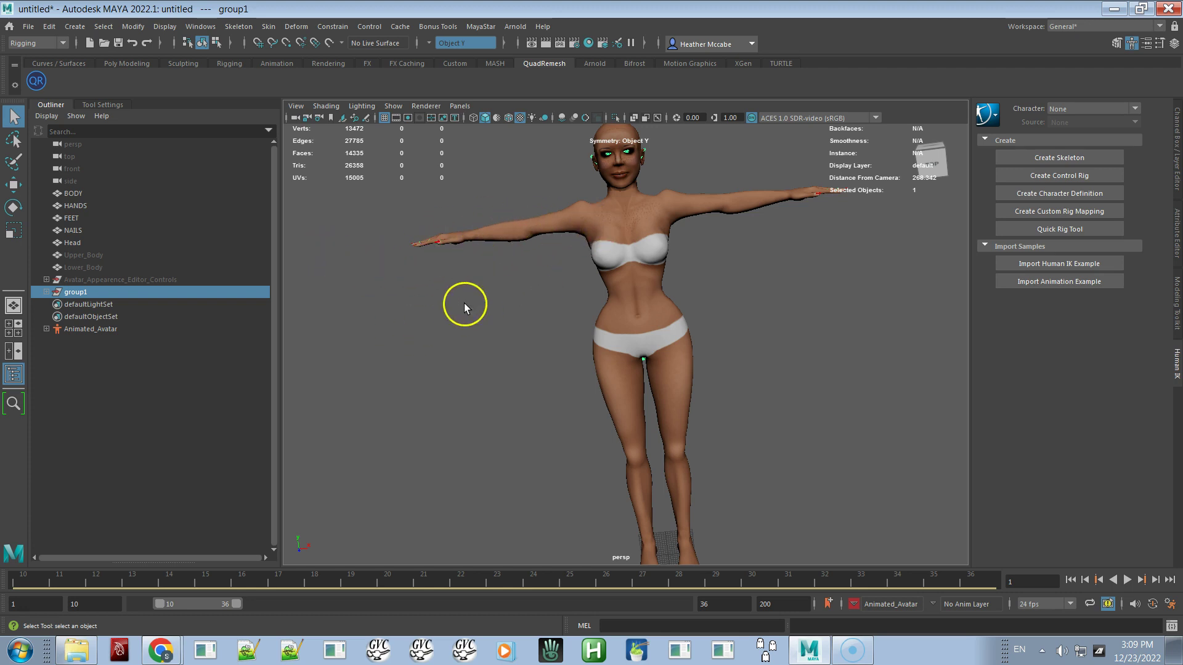
mouse_move(589, 278)
alt+mouse_down()
mouse_move(594, 253)
mouse_move(605, 267)
alt+mouse_up()
alt+right_drag(604, 267, 557, 200)
mouse_move(557, 201)
alt+mouse_down()
mouse_move(562, 187)
mouse_move(560, 211)
mouse_move(559, 201)
alt+mouse_up()
alt+middle_drag(567, 230, 534, 189)
alt+drag(534, 189, 534, 206)
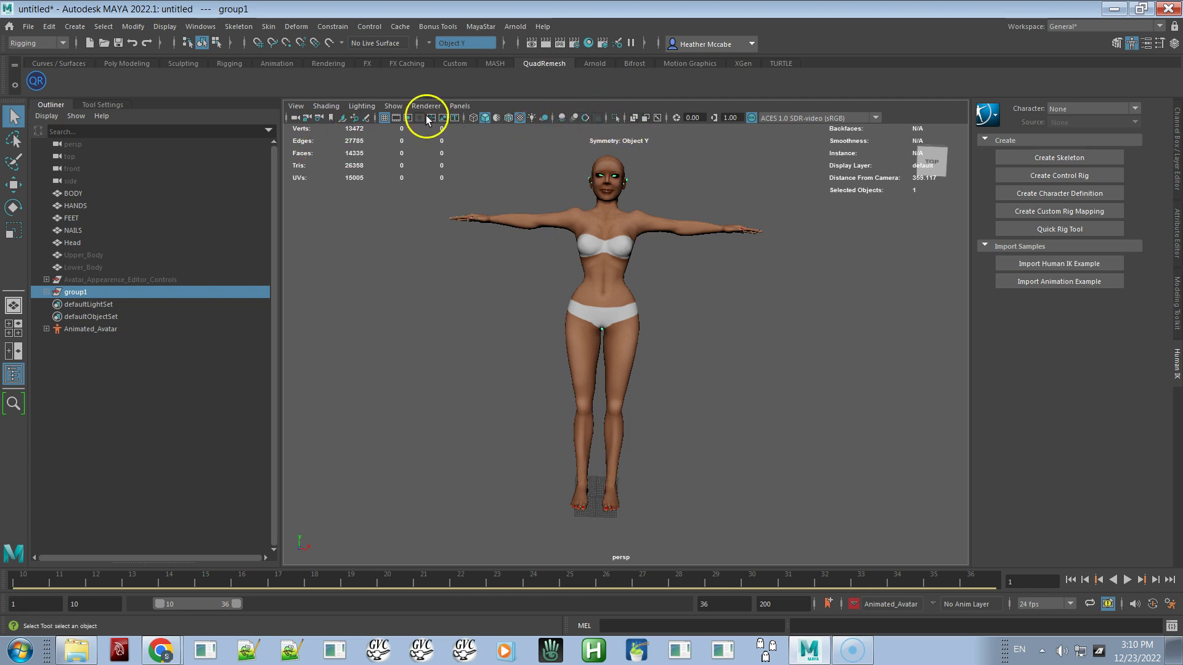
Turn on the X-ray joints display to show the skeleton through the avatar mesh.
click(657, 117)
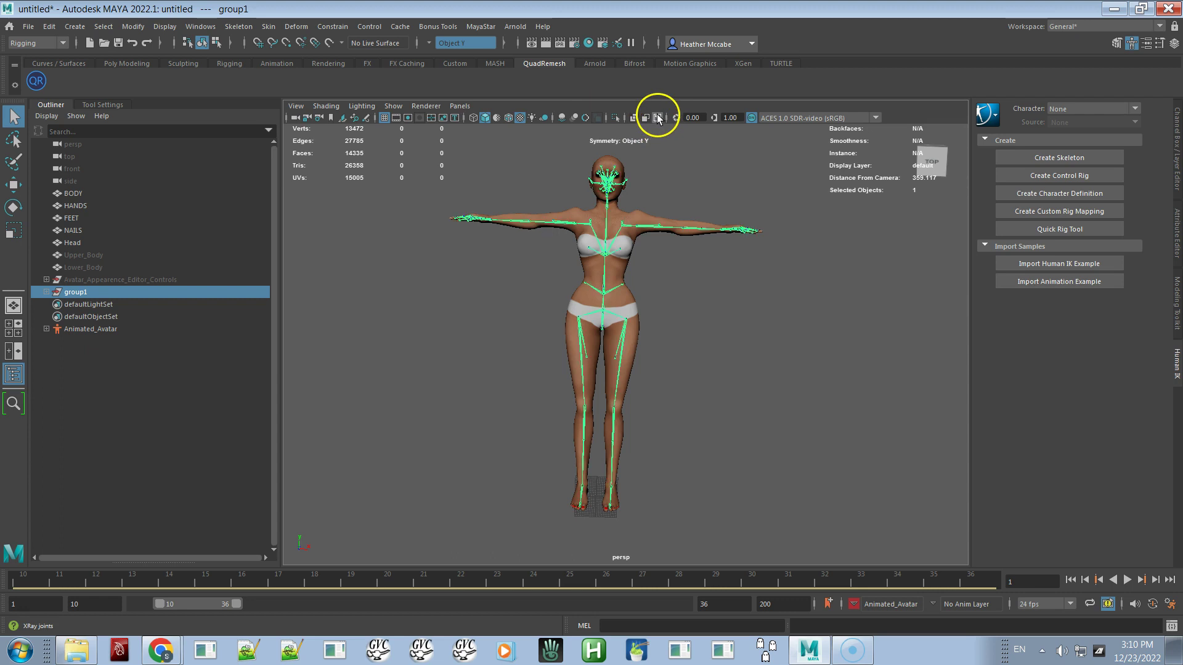
alt+drag(671, 280, 649, 307)
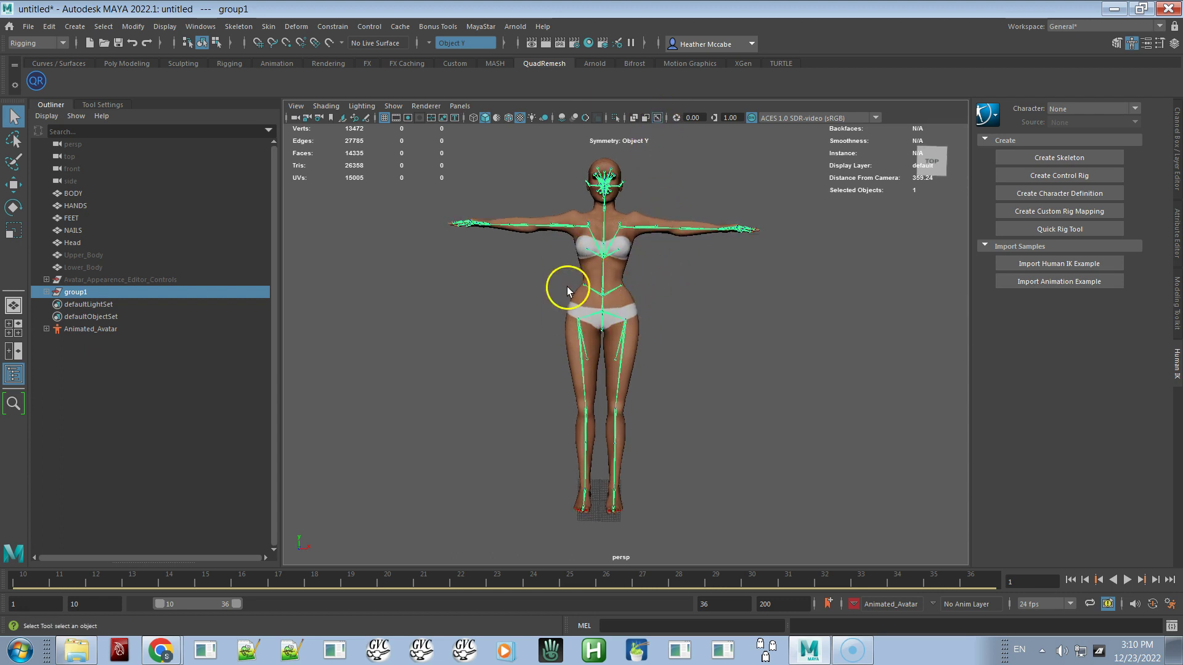
alt+drag(641, 335, 730, 272)
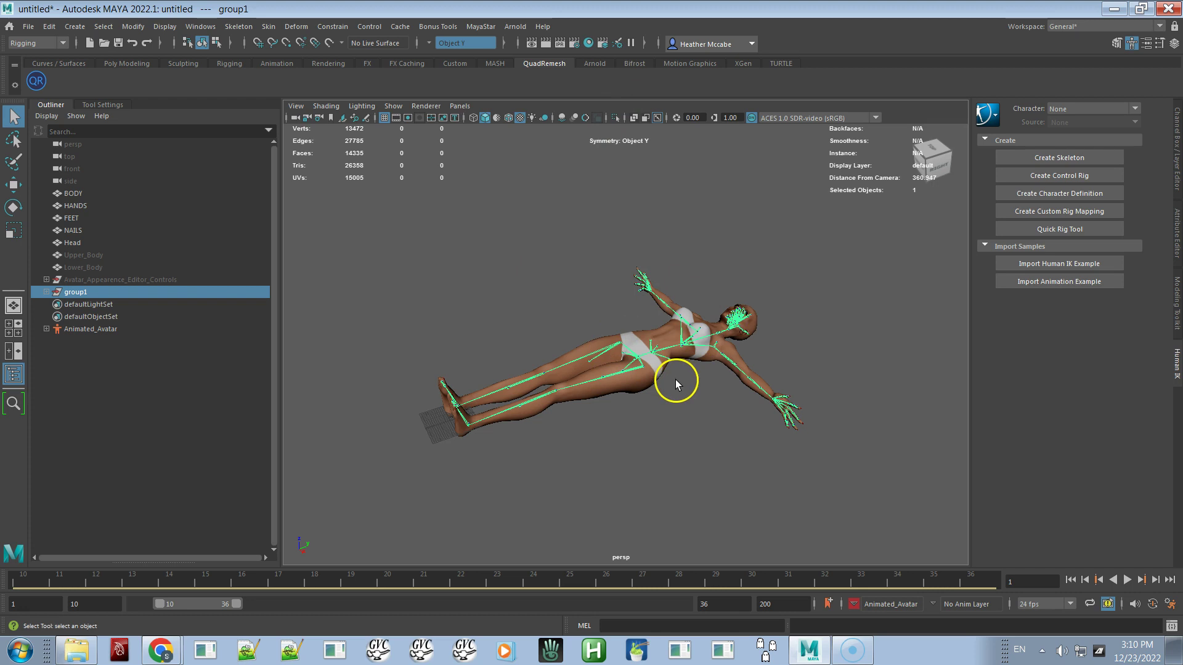
Export the avatar with Export MD Avatar as an OBJ named "TPose Test" on the Desktop.
click(490, 27)
mouse_move(516, 63)
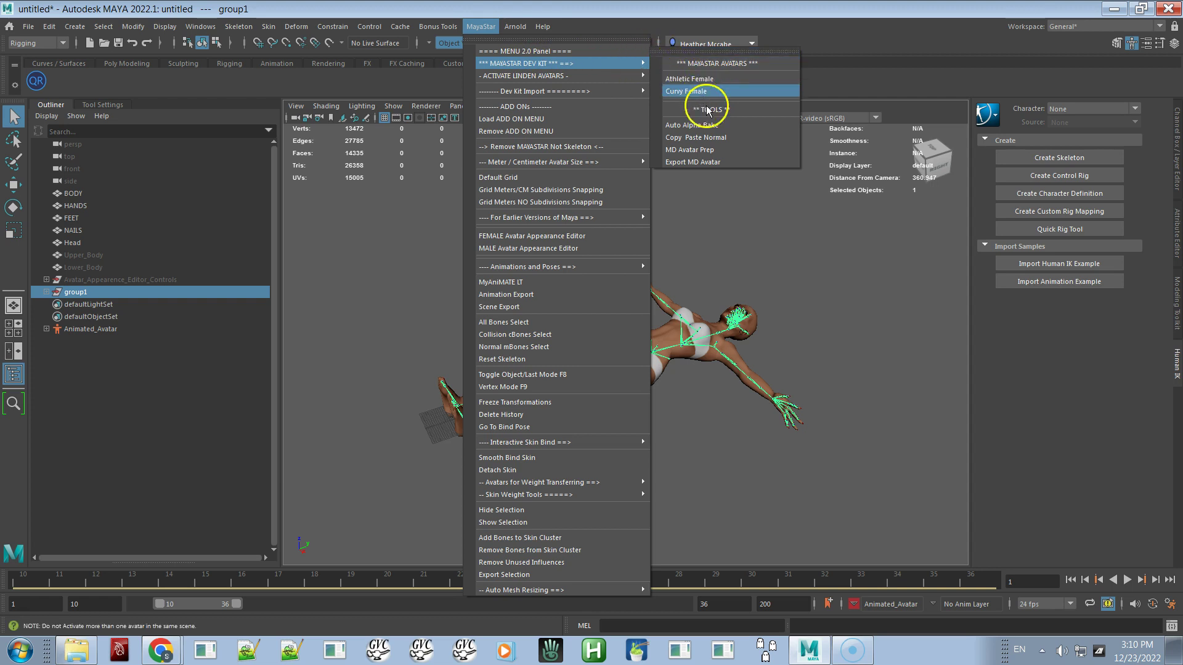
click(715, 164)
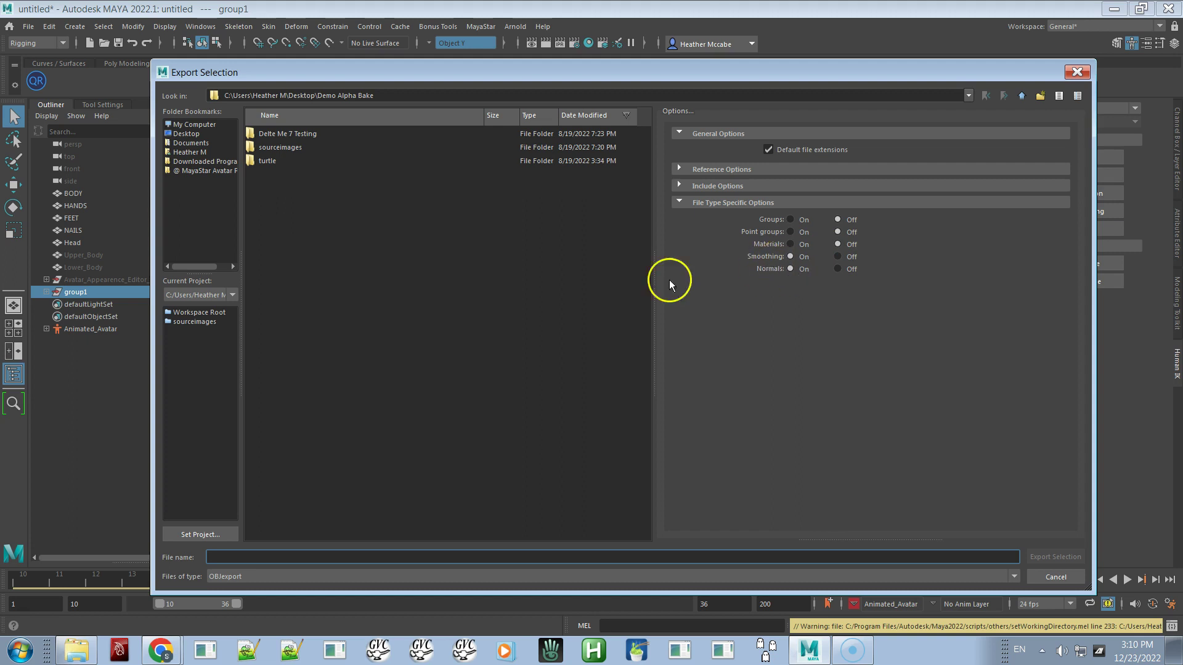
click(183, 135)
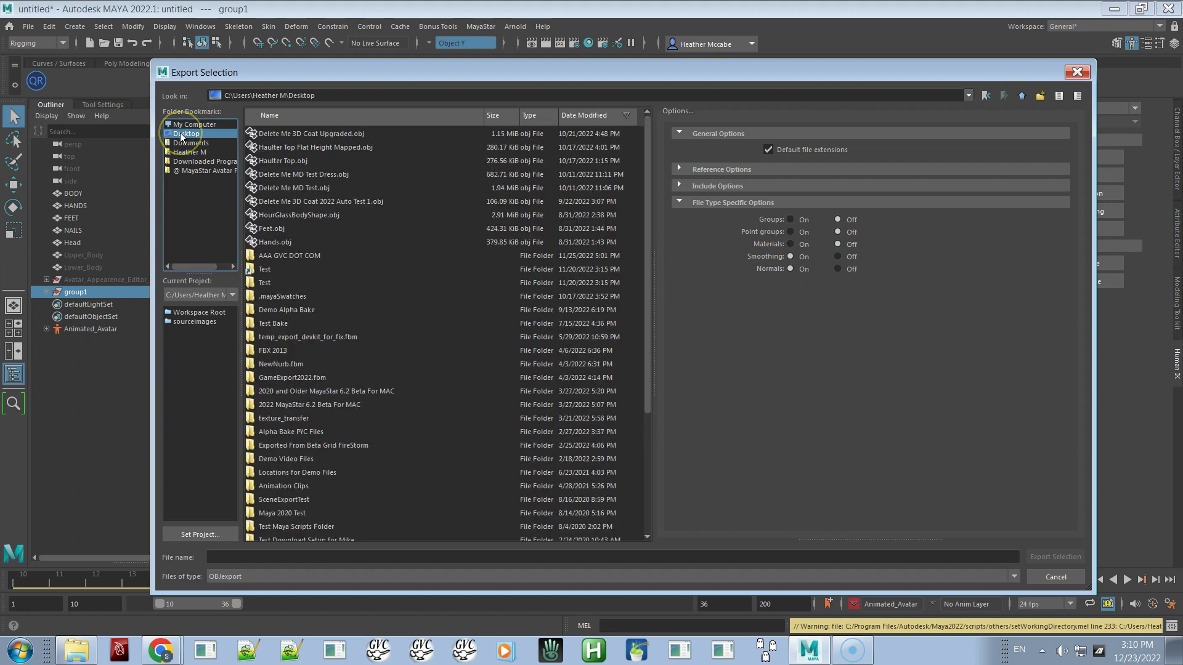
click(302, 557)
text(T)
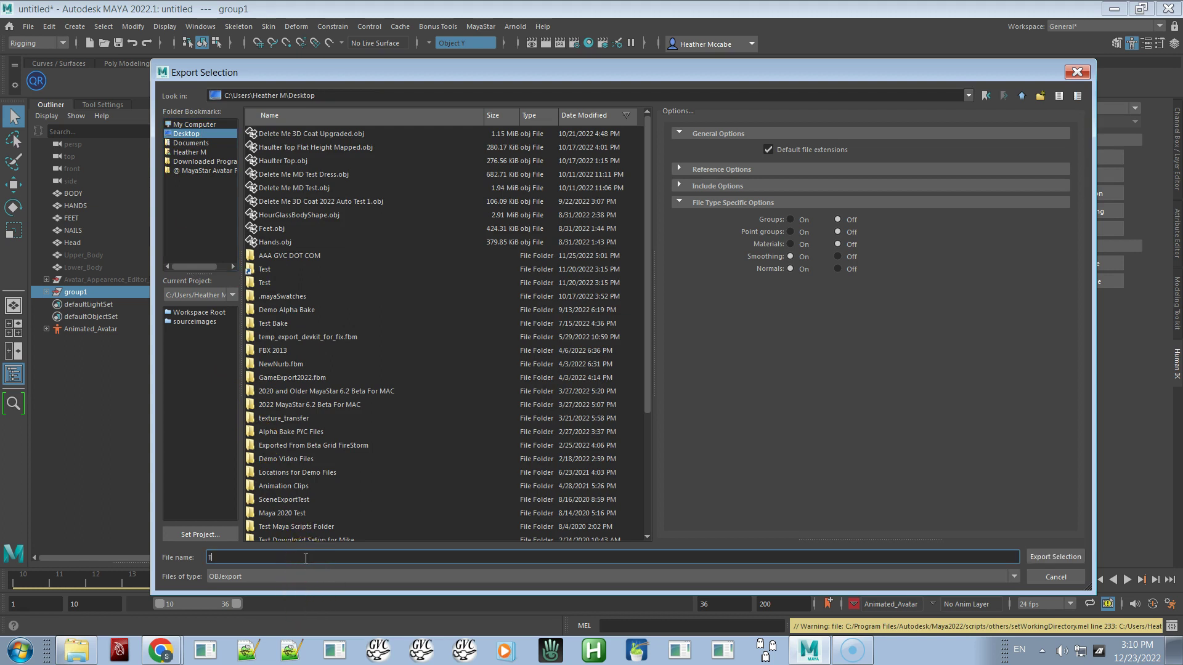
text(Pose Test)
key(Return)
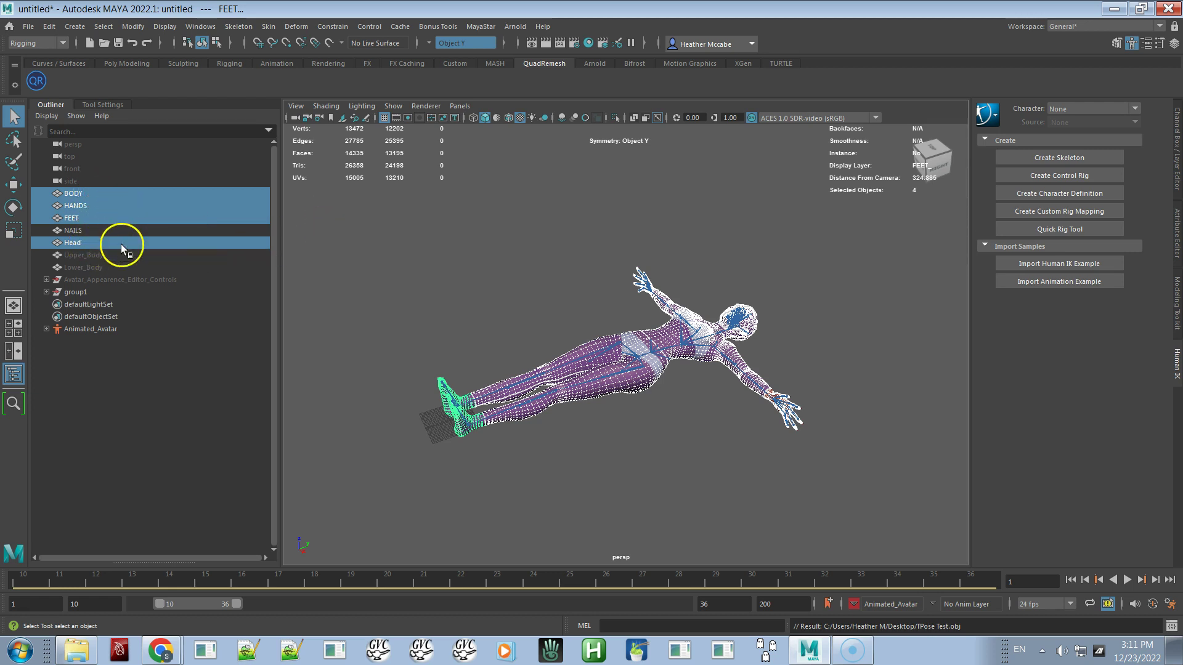
Select only the BODY mesh and open the Export Selection dialog for it.
alt+drag(448, 303, 541, 357)
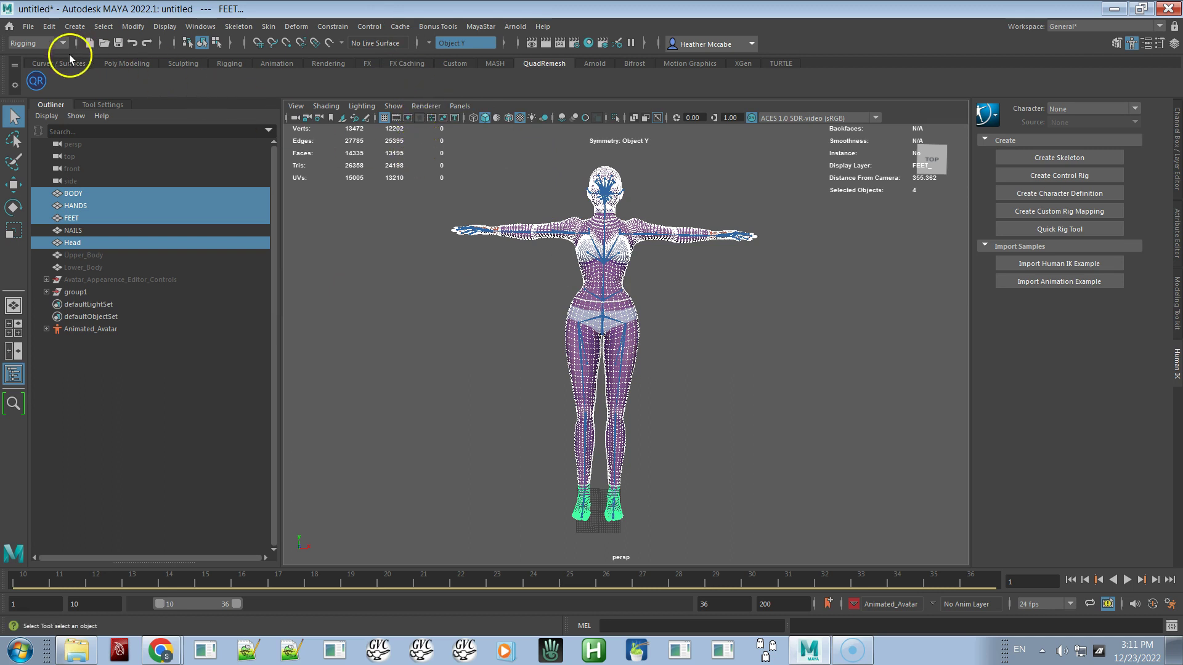
click(98, 195)
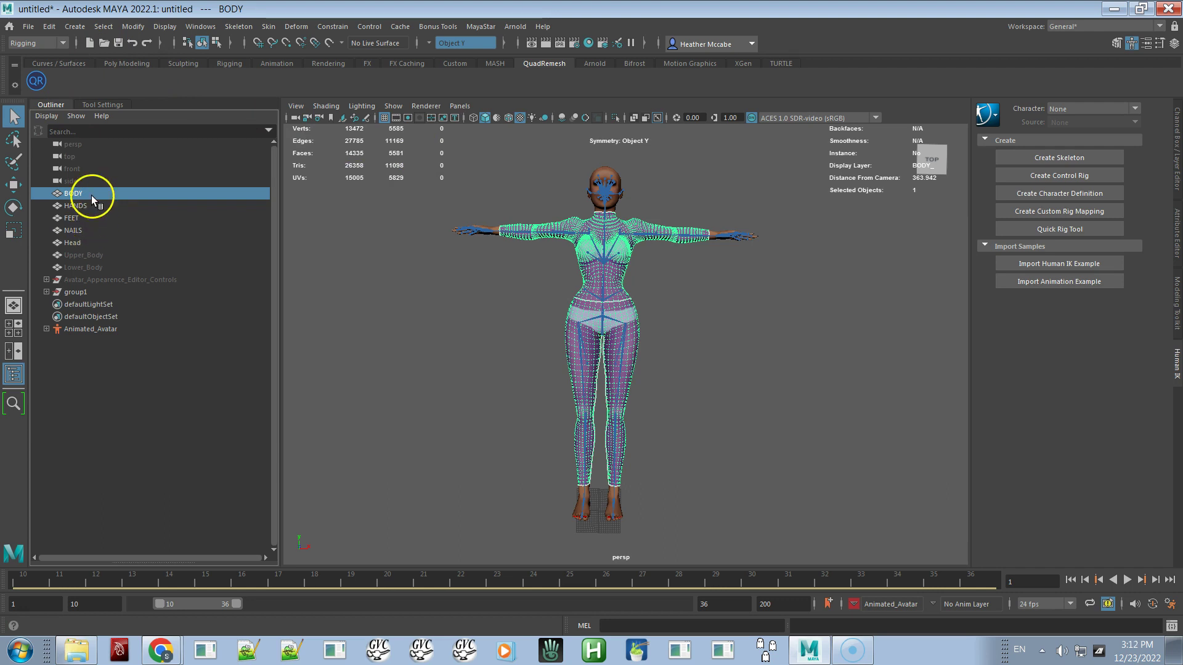
click(28, 26)
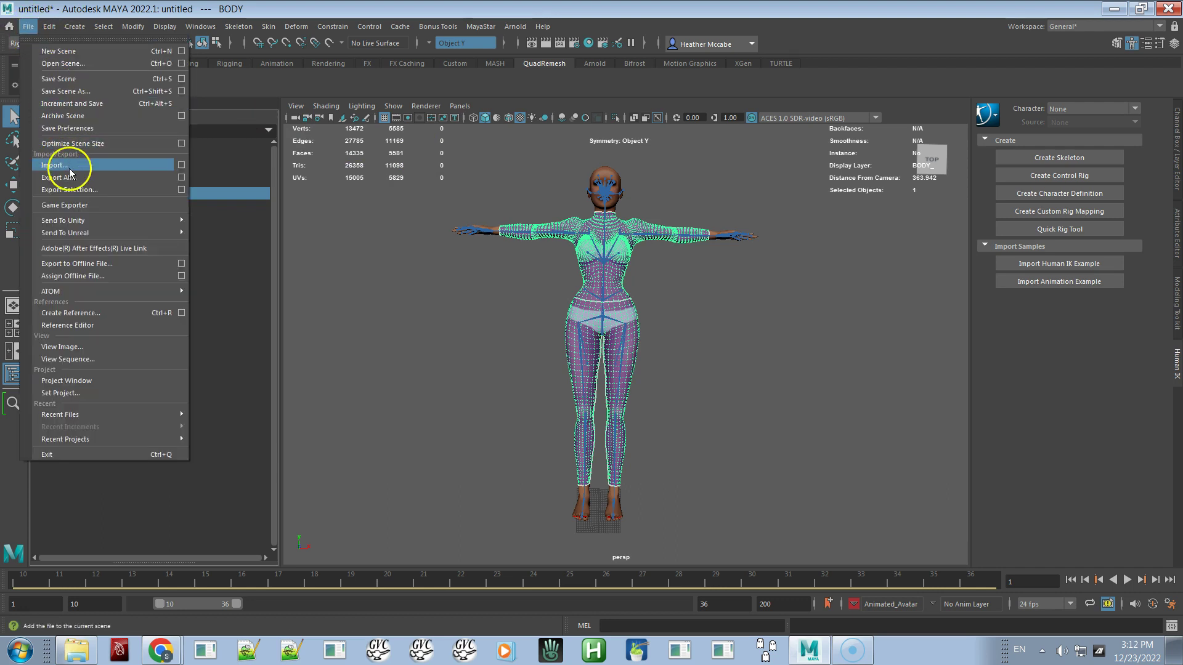
click(87, 193)
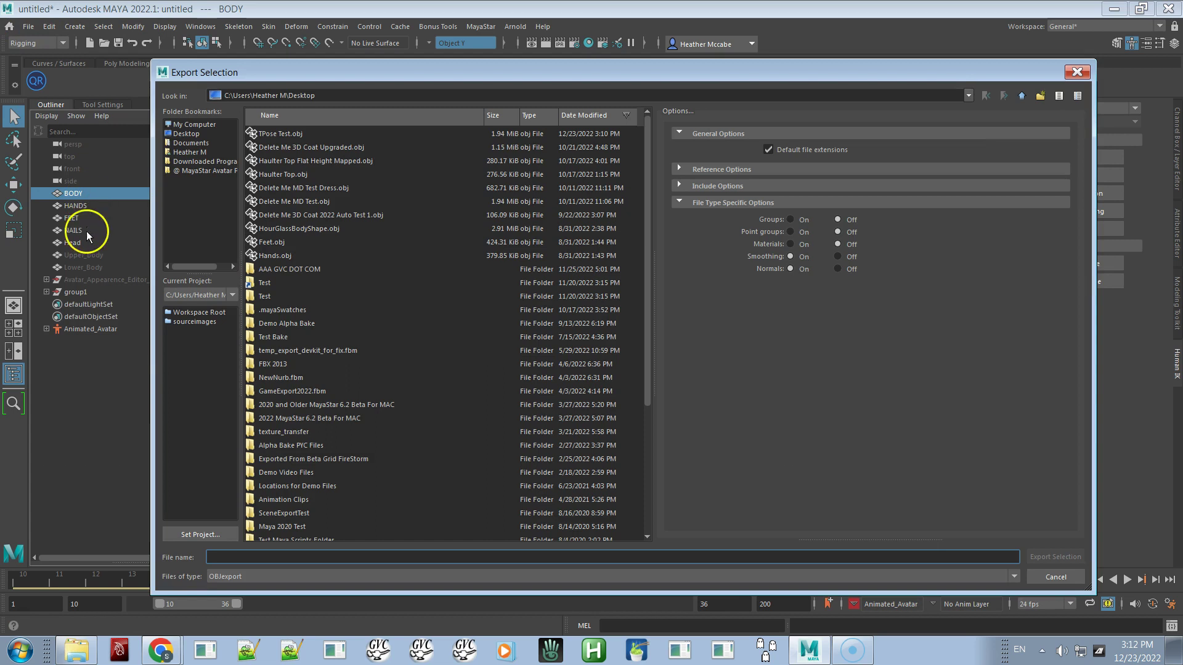
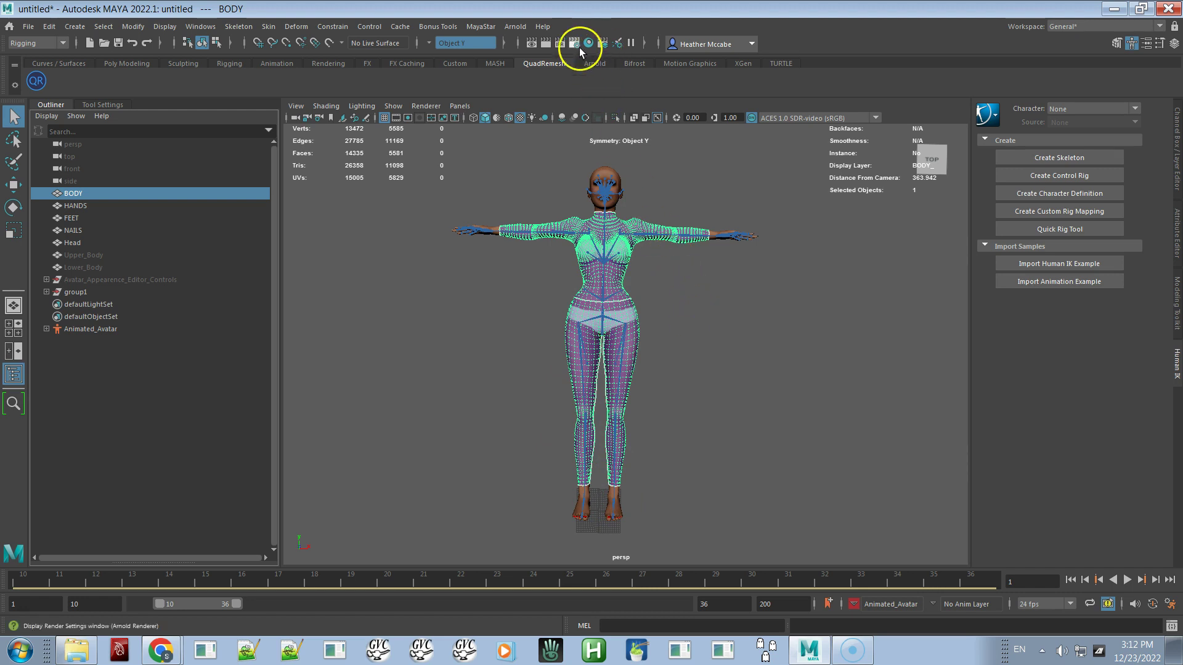
click(474, 27)
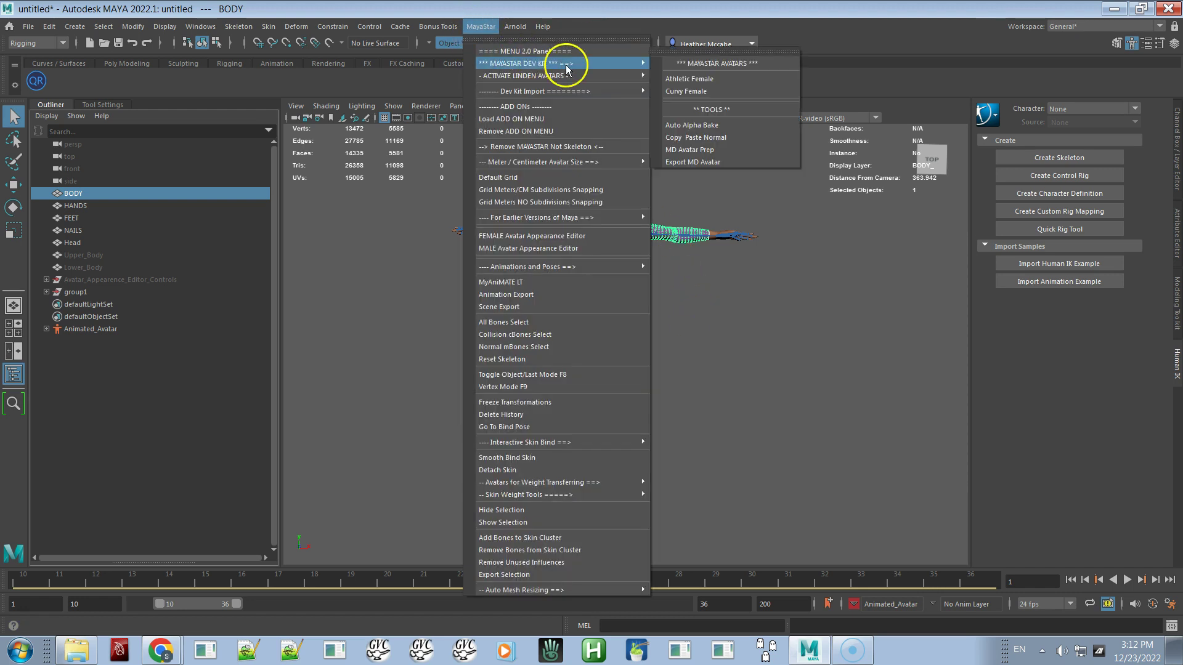
mouse_move(492, 63)
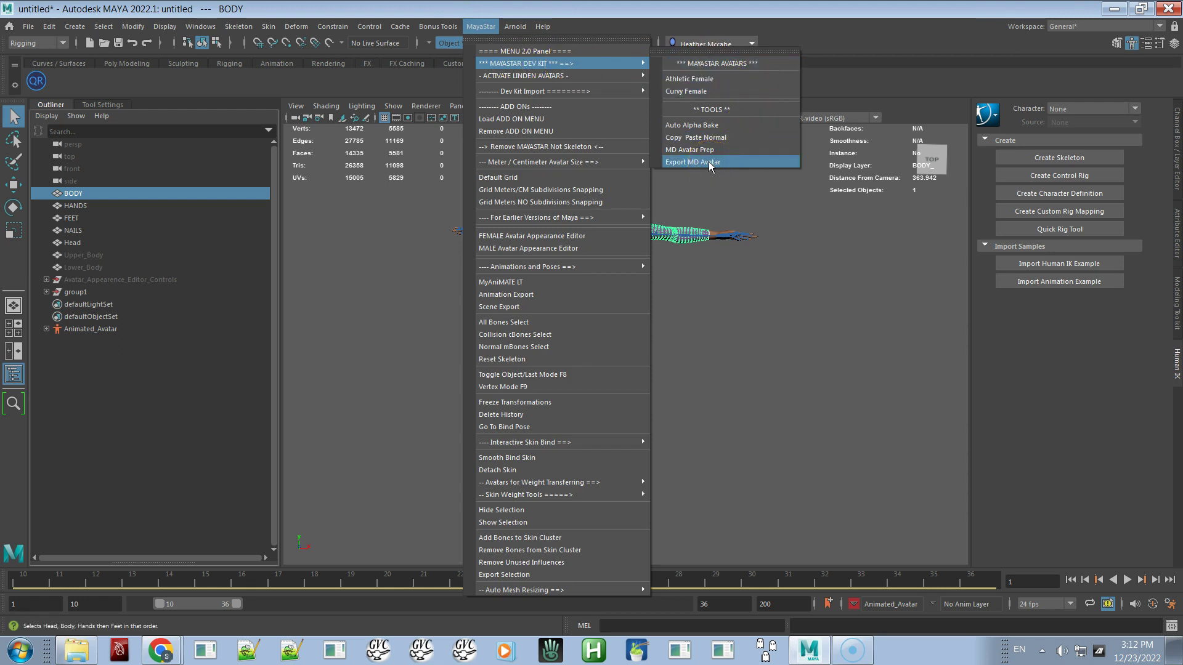
click(352, 368)
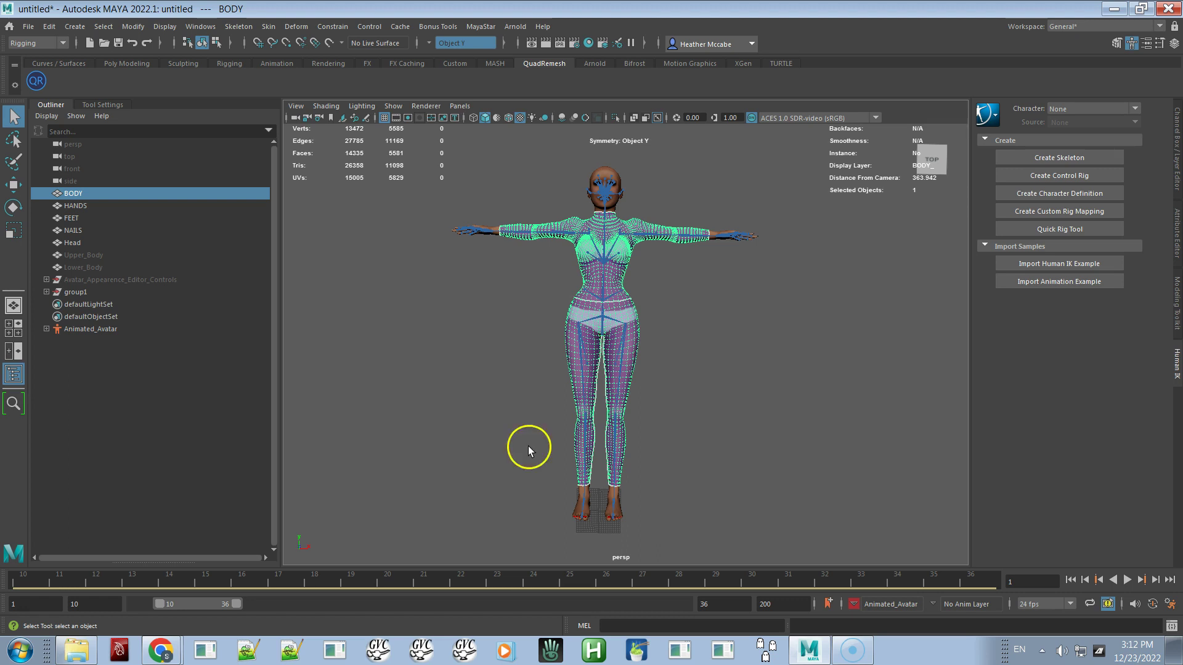
click(492, 27)
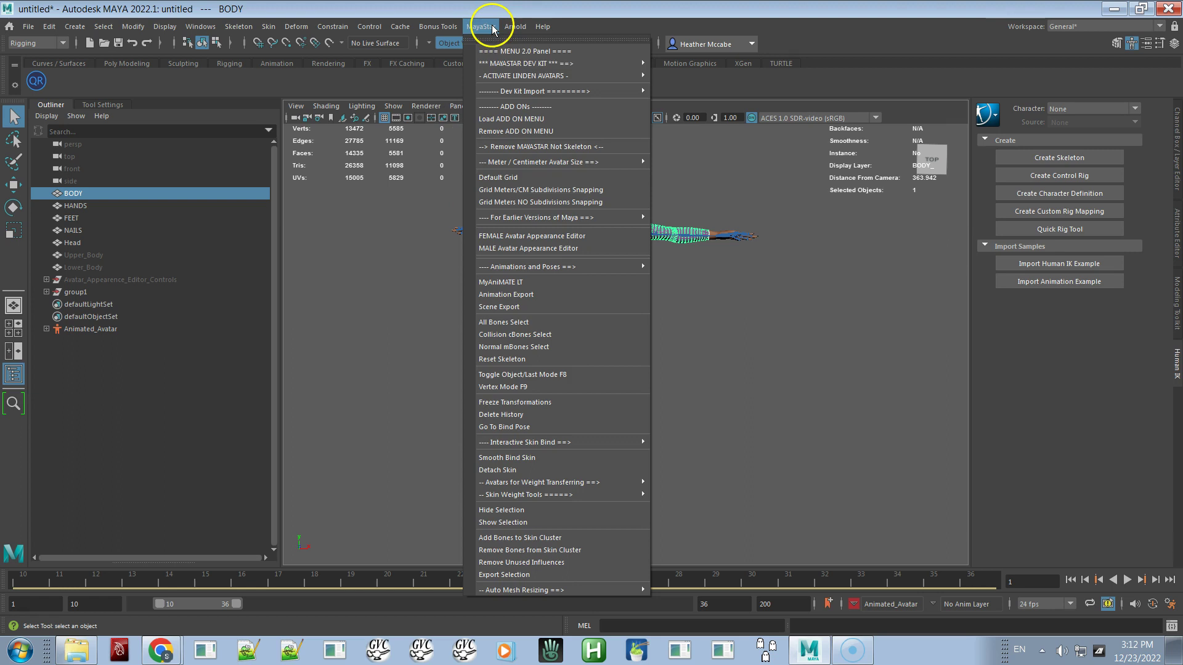
mouse_move(601, 75)
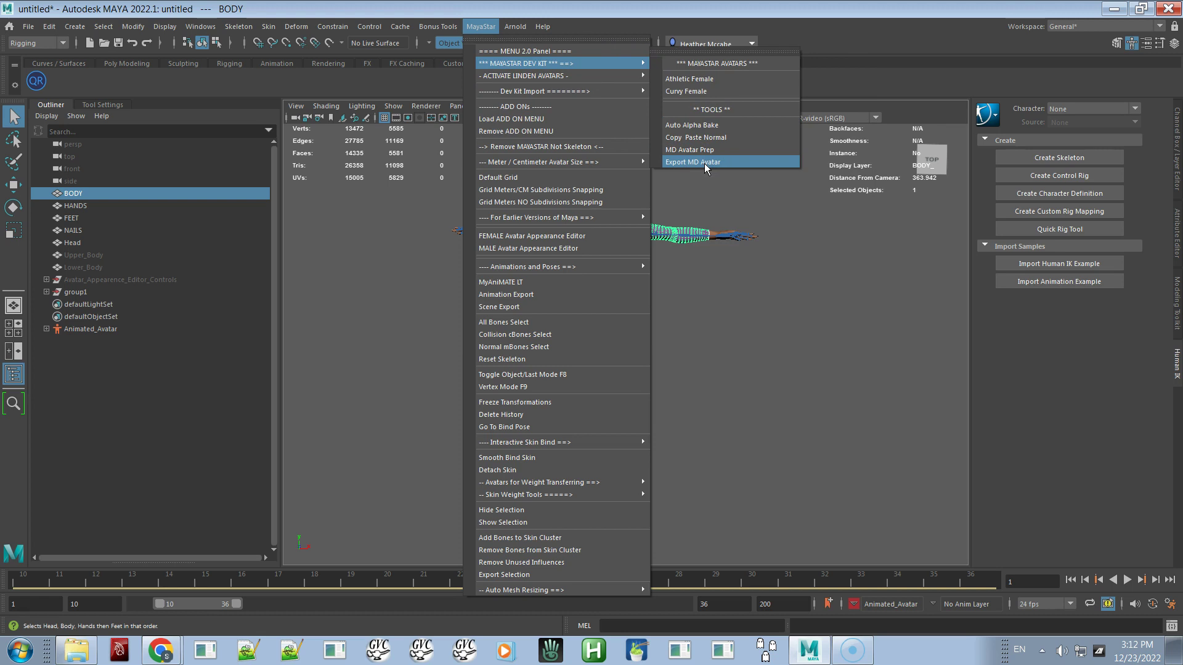
click(709, 367)
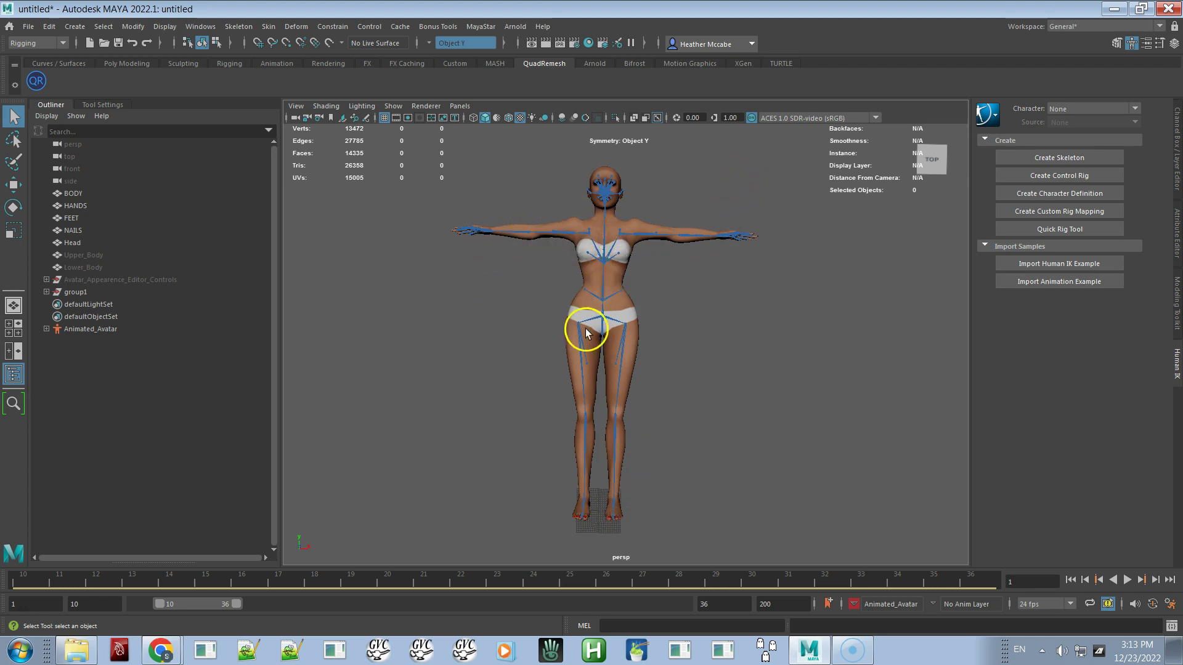
click(618, 205)
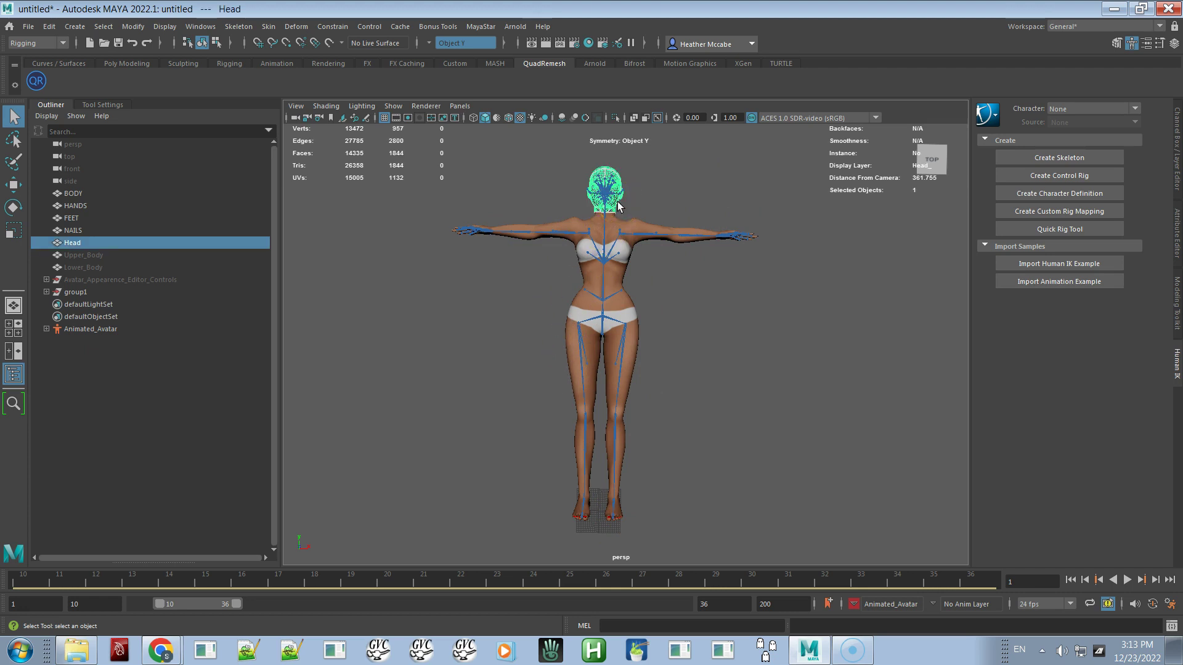
click(617, 206)
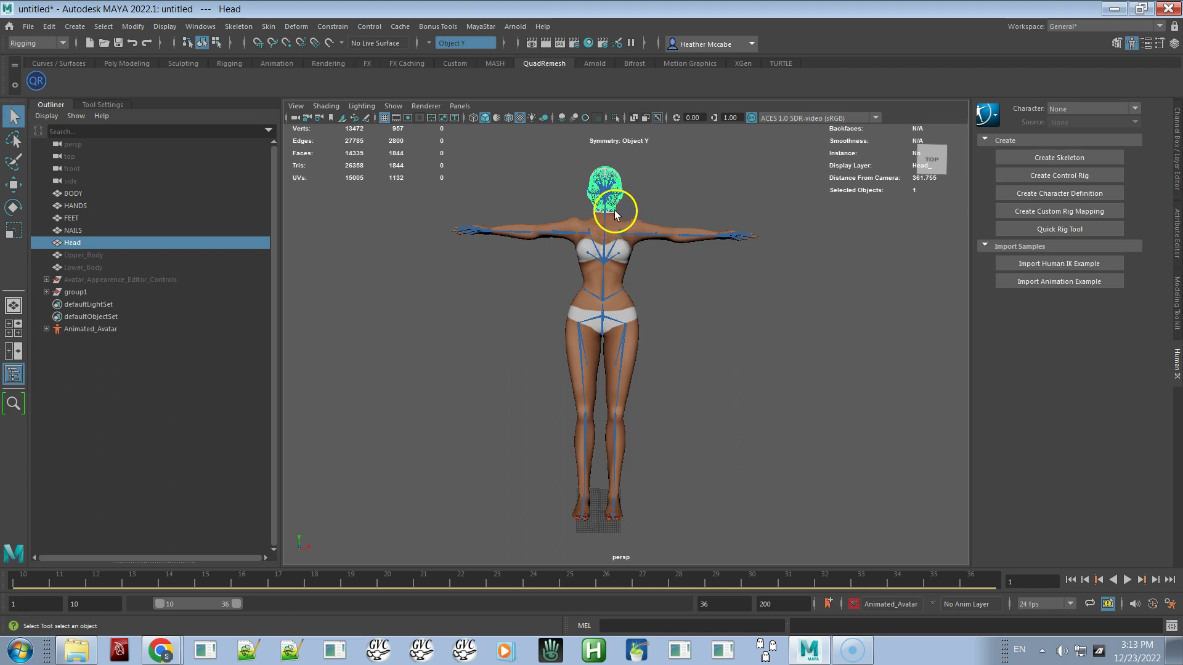
click(597, 206)
click(620, 210)
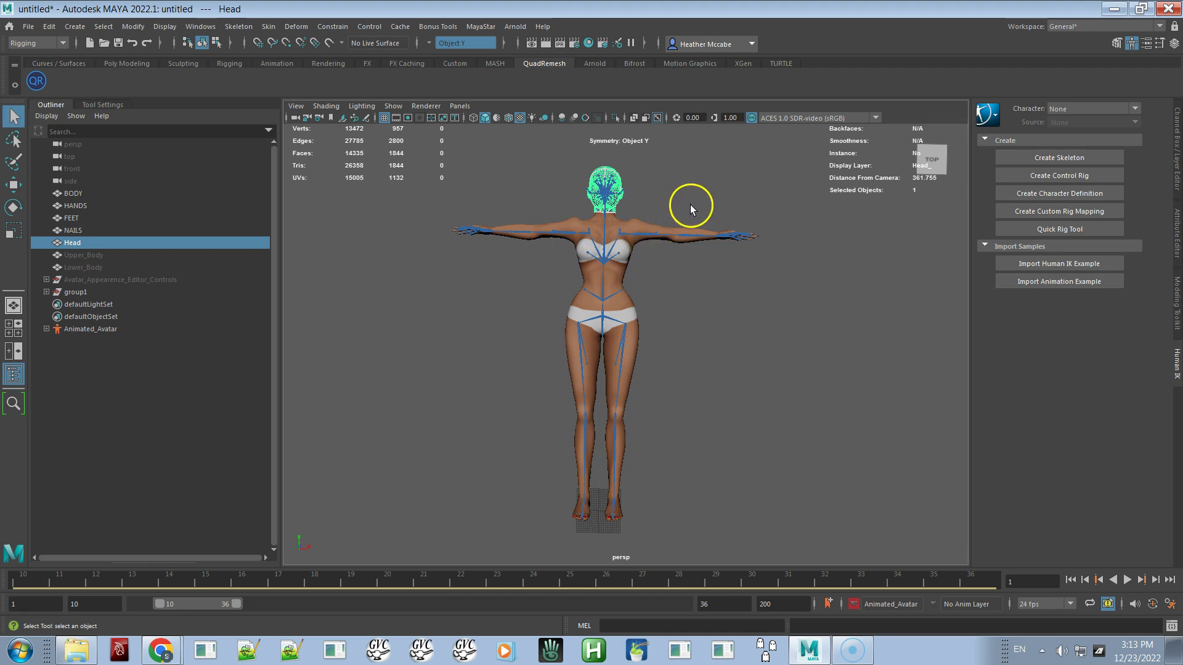
Rotate the avatar's left shoulder joint (mShoulderLeft) downward, setting its Rotate X to -45.
drag(690, 206, 655, 262)
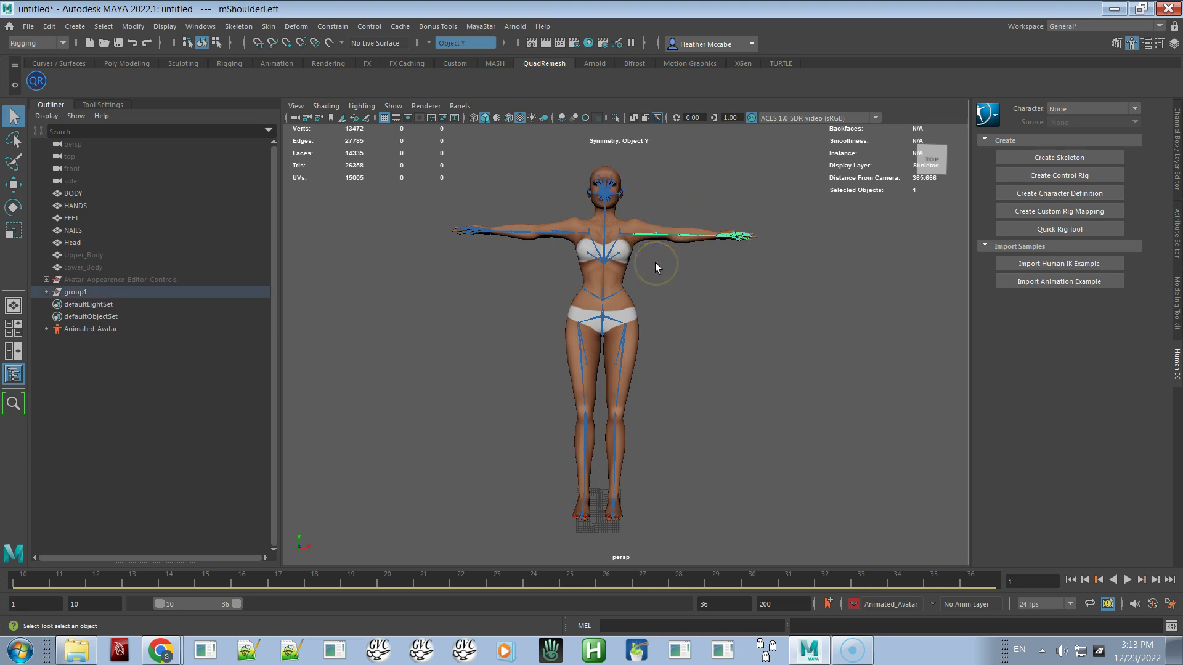
click(1177, 138)
key(e)
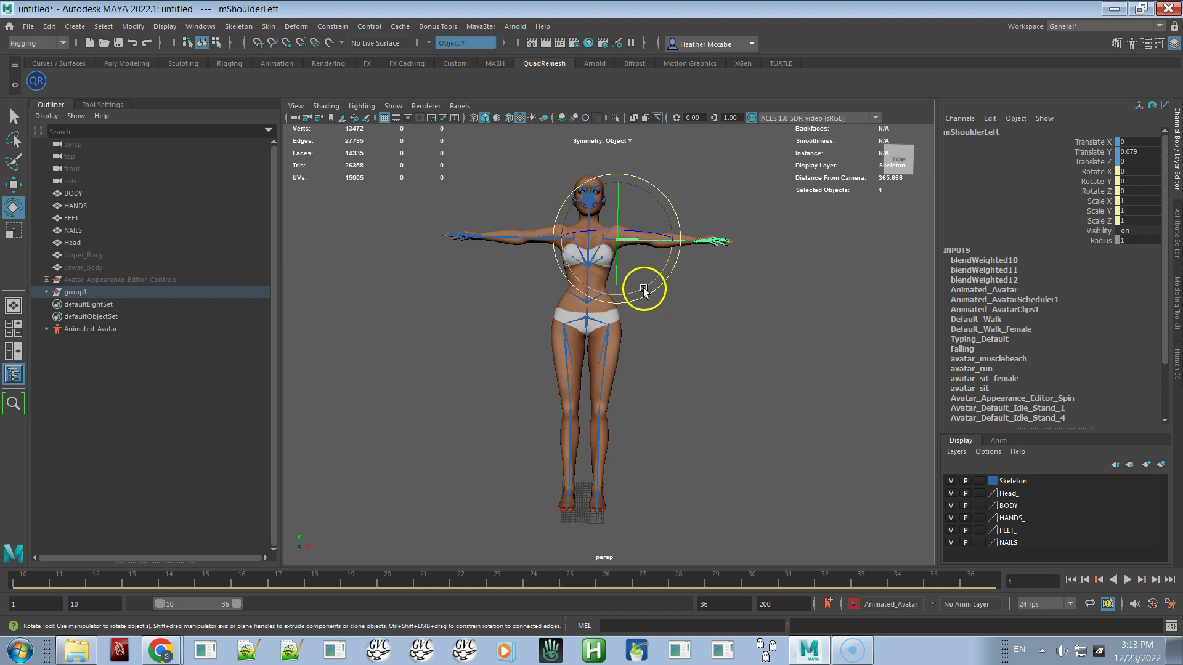
drag(644, 285, 612, 313)
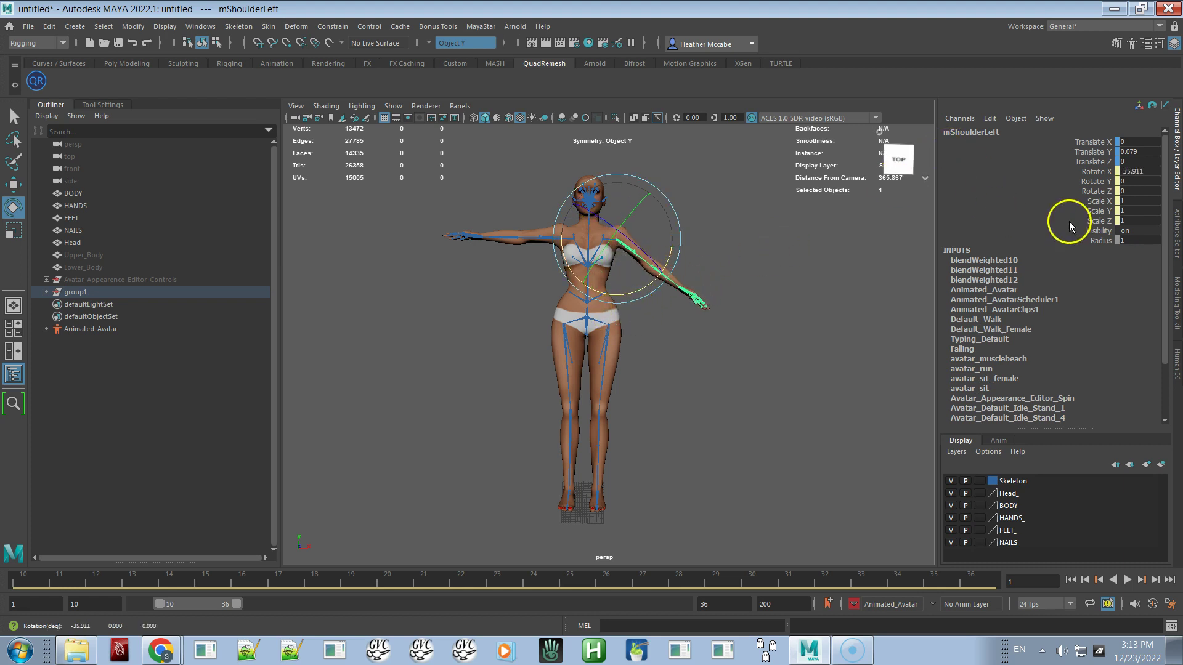
double_click(1135, 172)
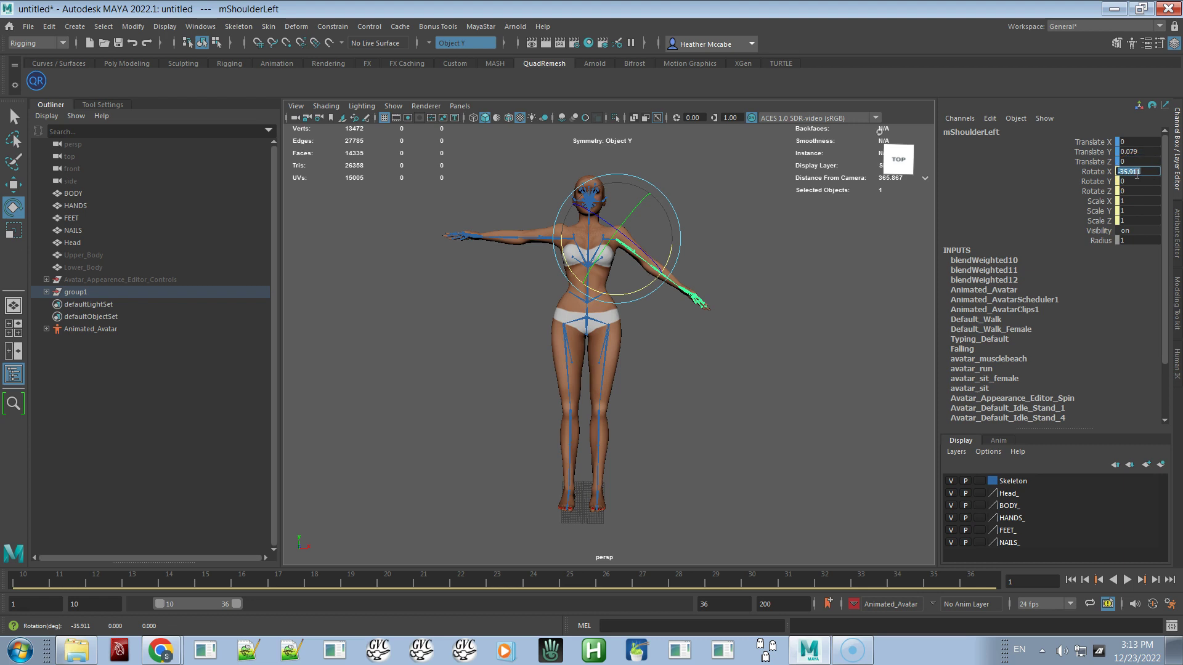
text(-45)
key(Return)
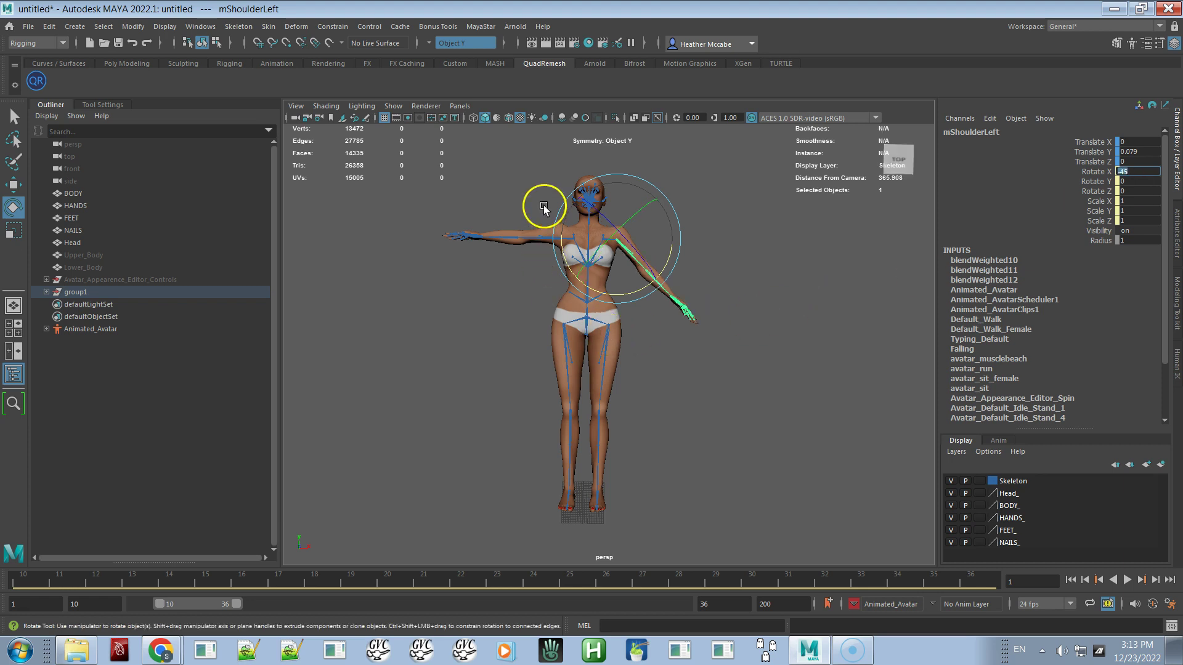
Lower the opposite arm by setting Rotate X of the mShoulderRight joint to 45.
drag(541, 205, 555, 275)
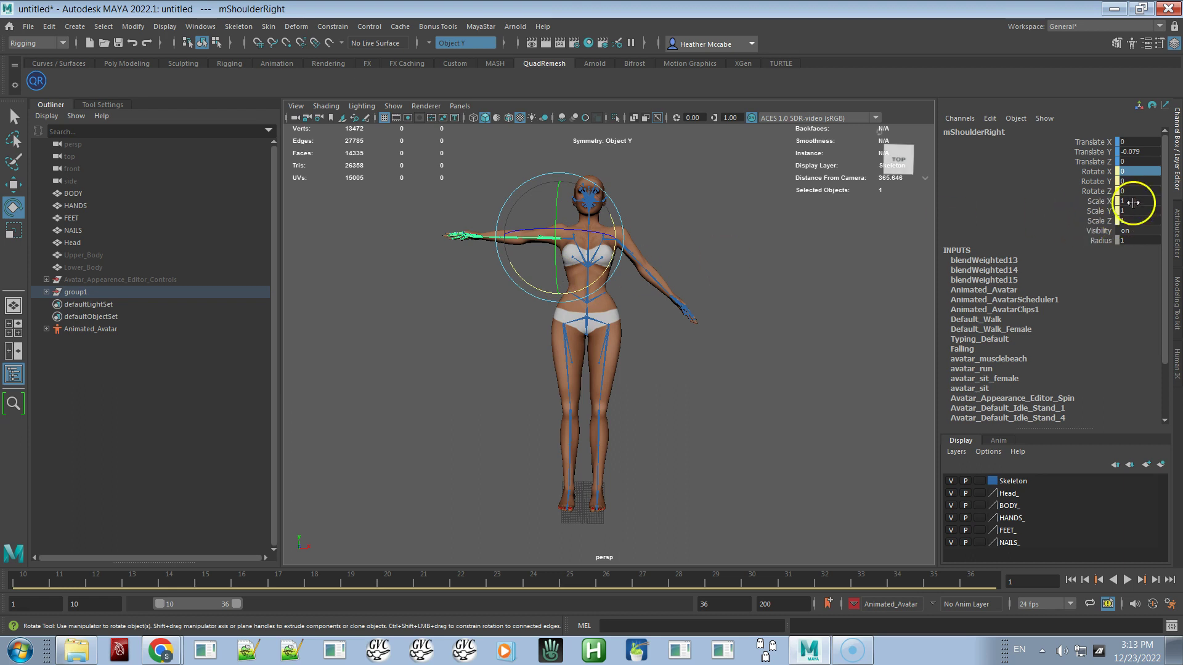
click(1145, 173)
text(45)
key(Return)
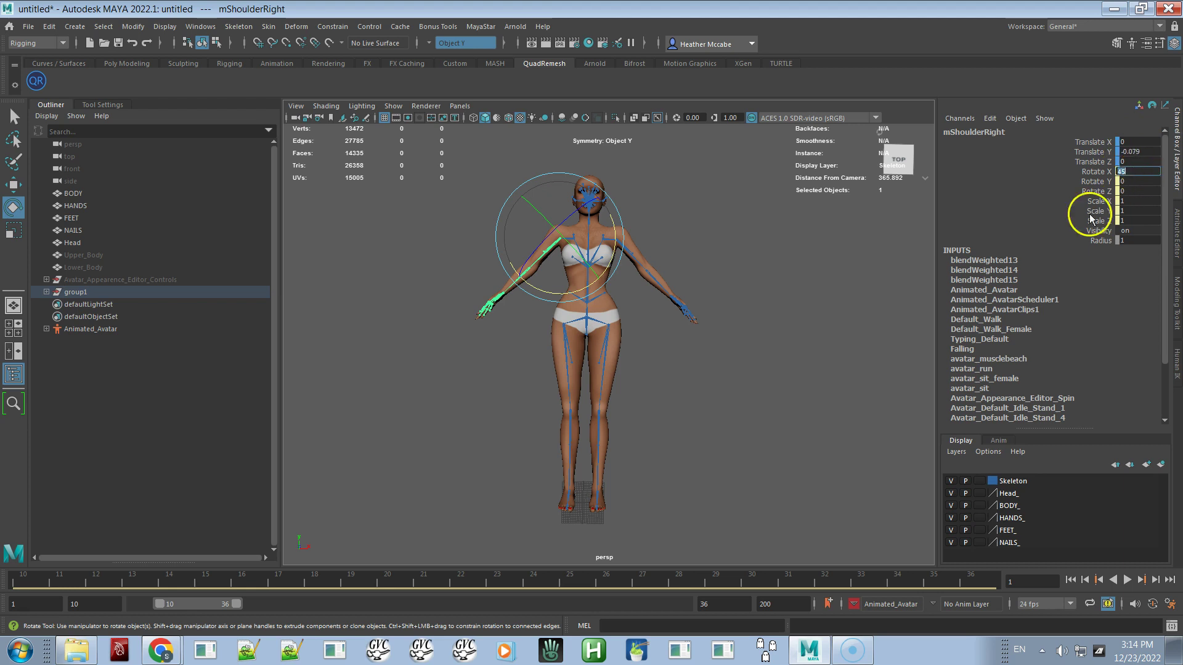
Spread the left leg outward by setting Rotate X of the mHipLeft joint to 5.
mouse_move(641, 353)
mouse_down()
mouse_move(597, 364)
mouse_move(647, 357)
mouse_up()
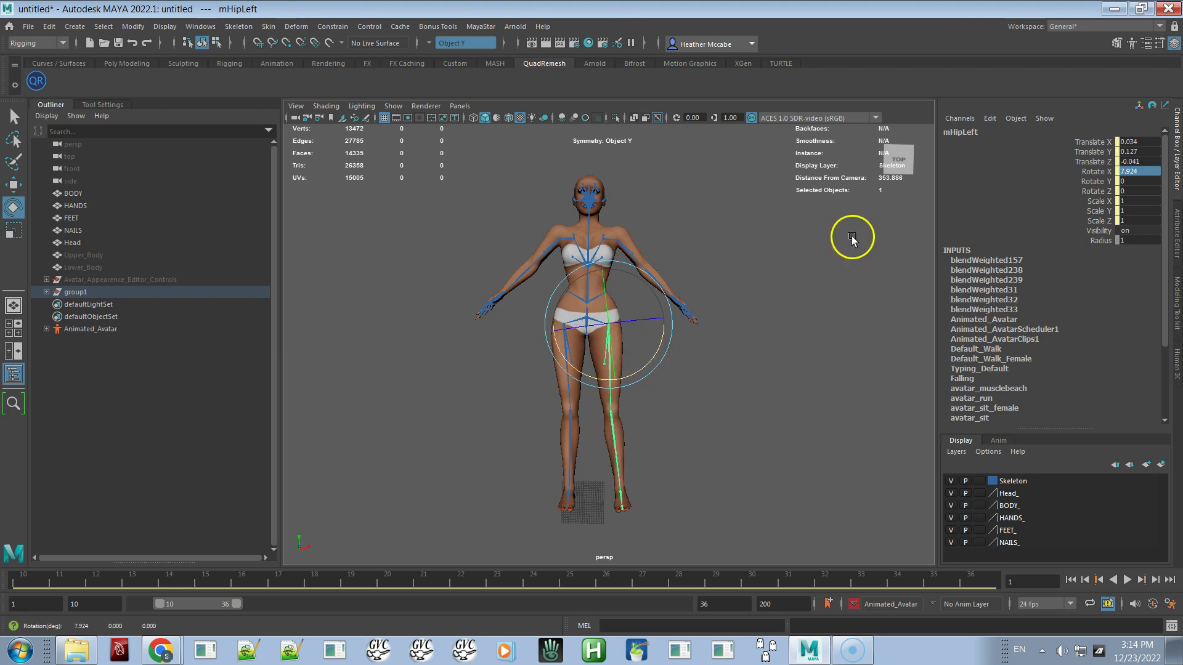
click(1132, 172)
text(5)
key(Return)
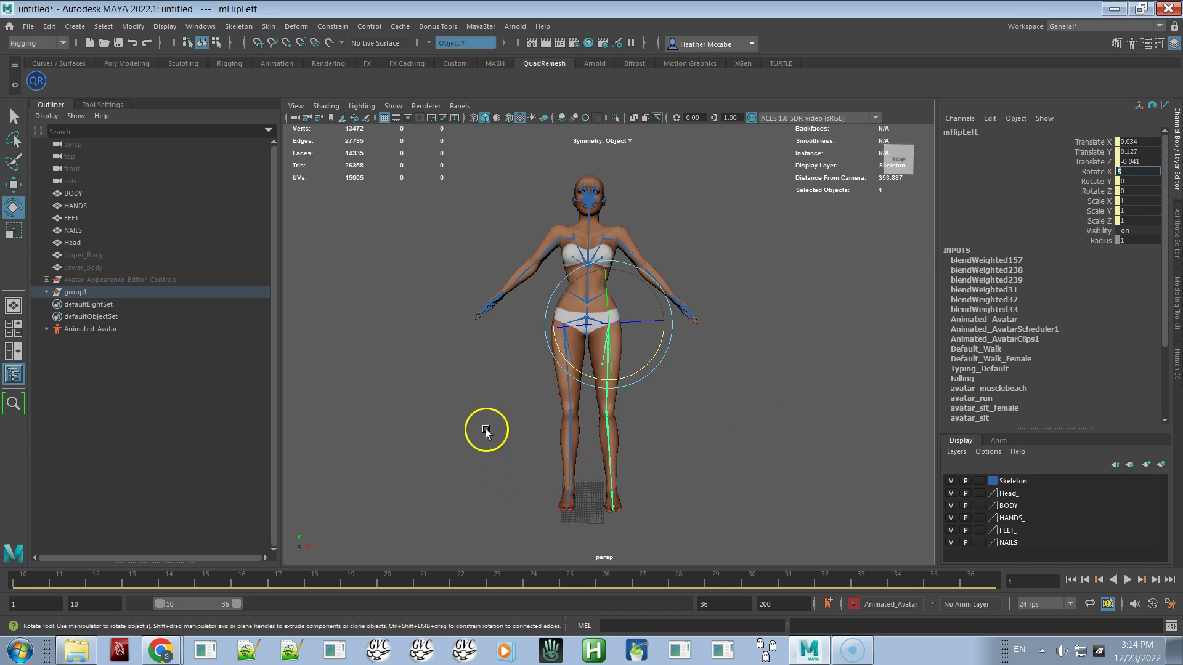
Spread the right leg outward by setting Rotate X of the mHipRight joint to -5.
drag(512, 374, 574, 344)
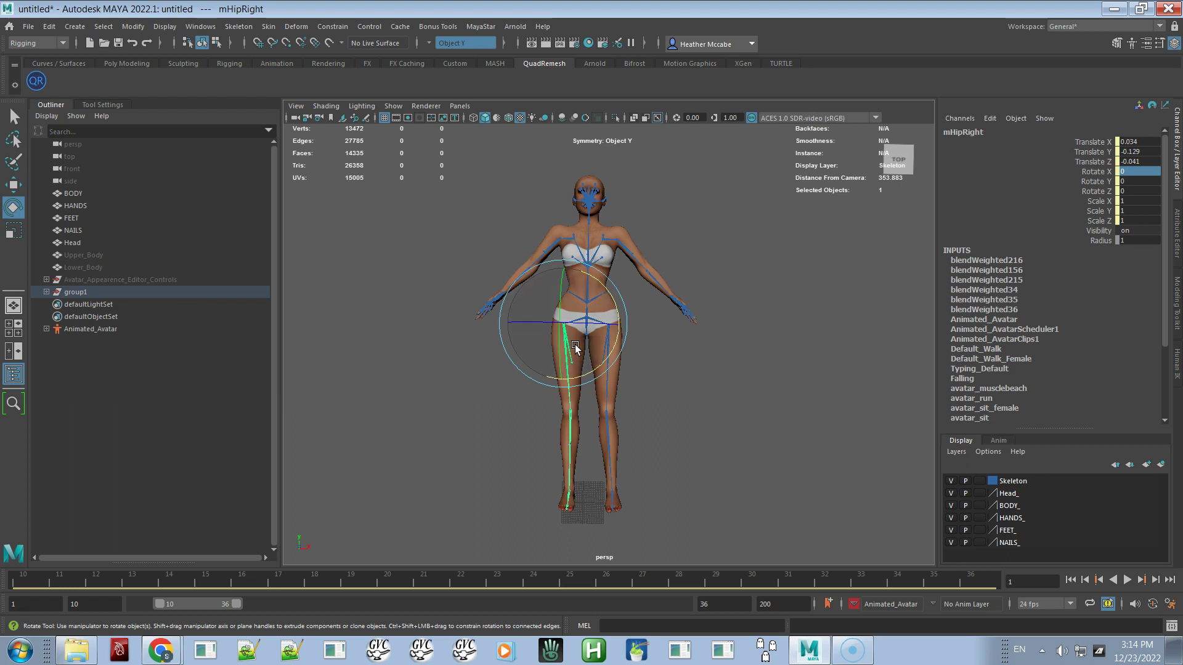
click(615, 350)
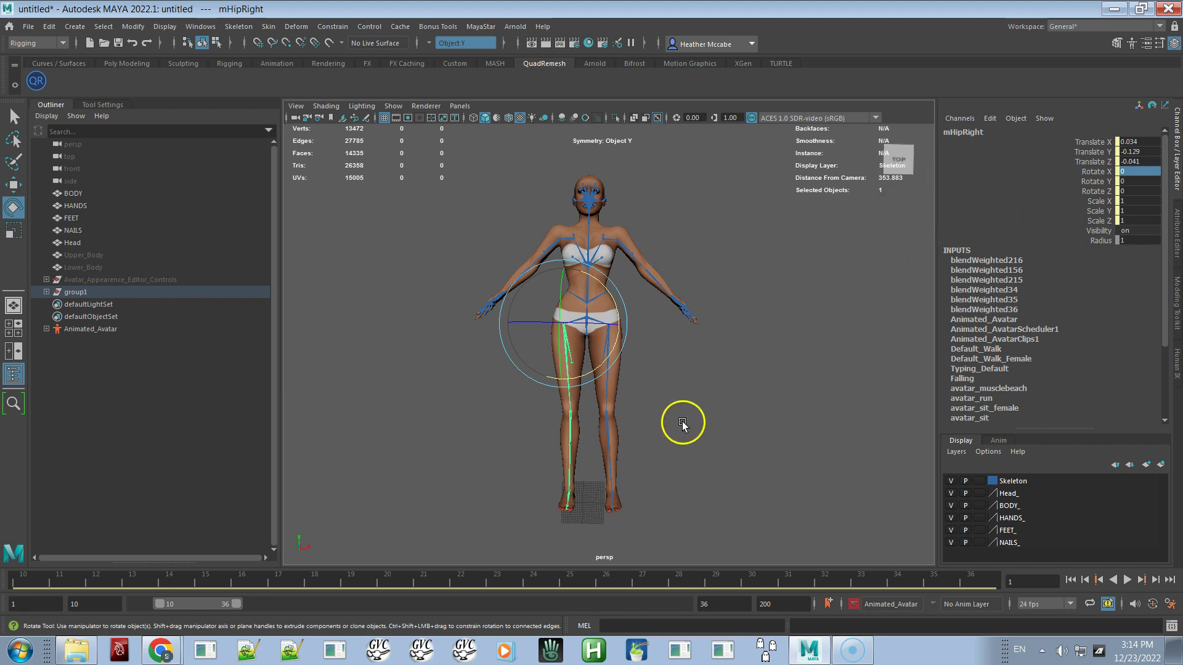
click(601, 381)
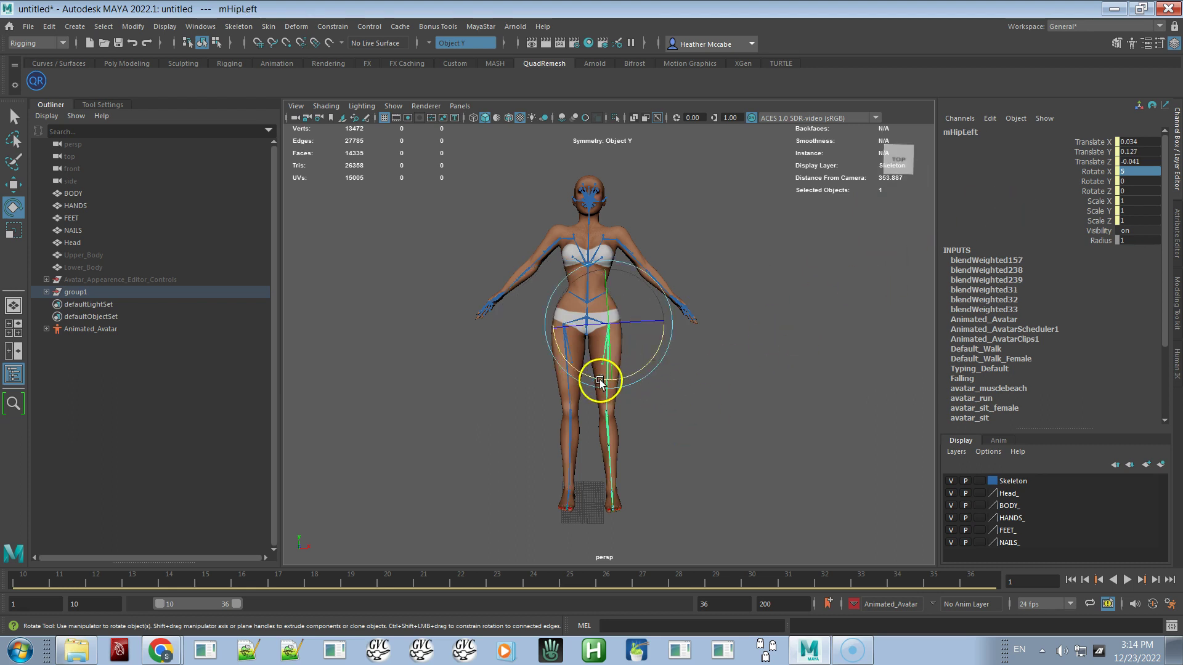
drag(521, 379, 575, 349)
click(1134, 172)
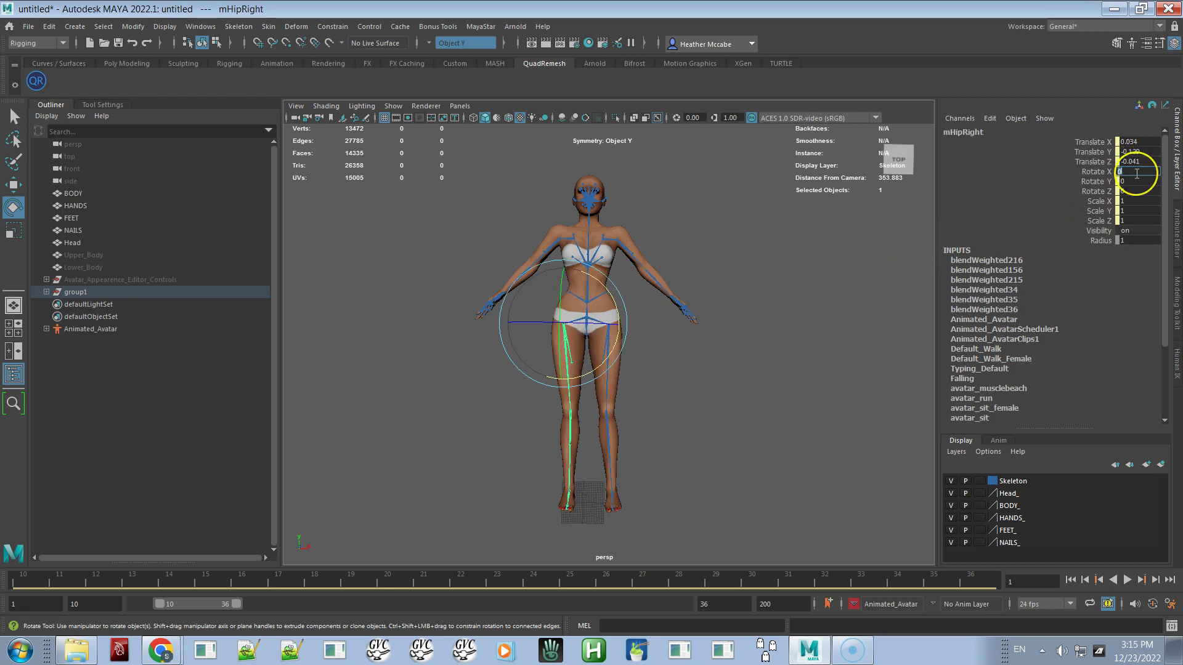
text(-5)
key(Return)
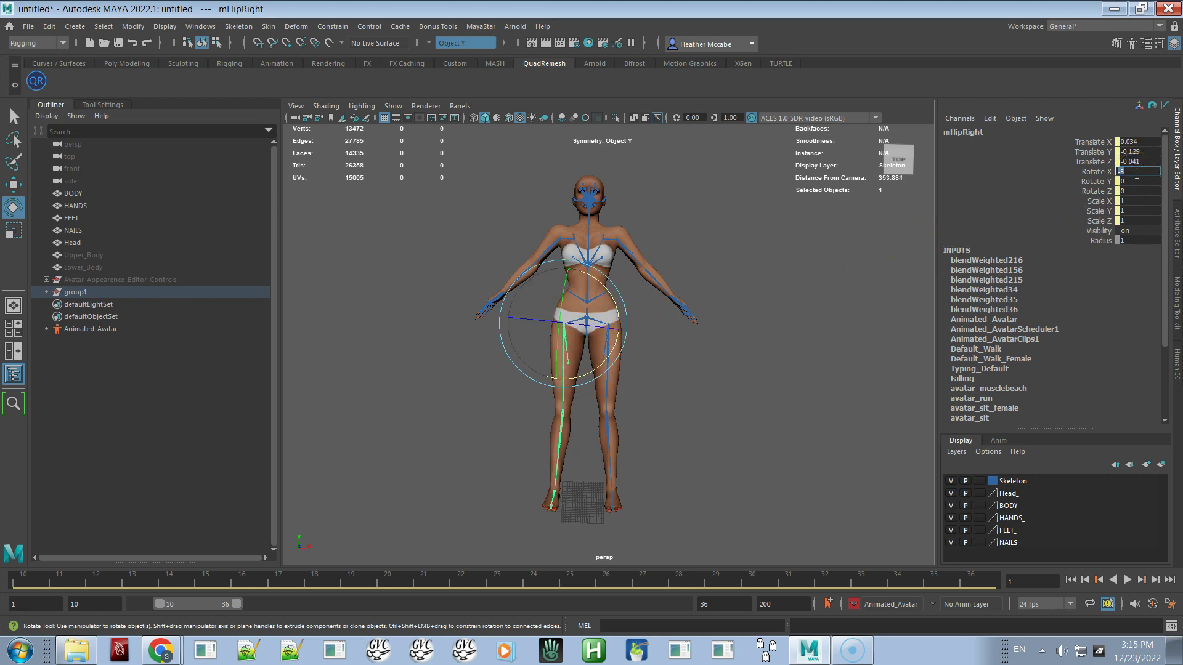
Deselect everything and export the posed avatar with Export MD Avatar as "APose Test.obj" on the Desktop.
click(747, 430)
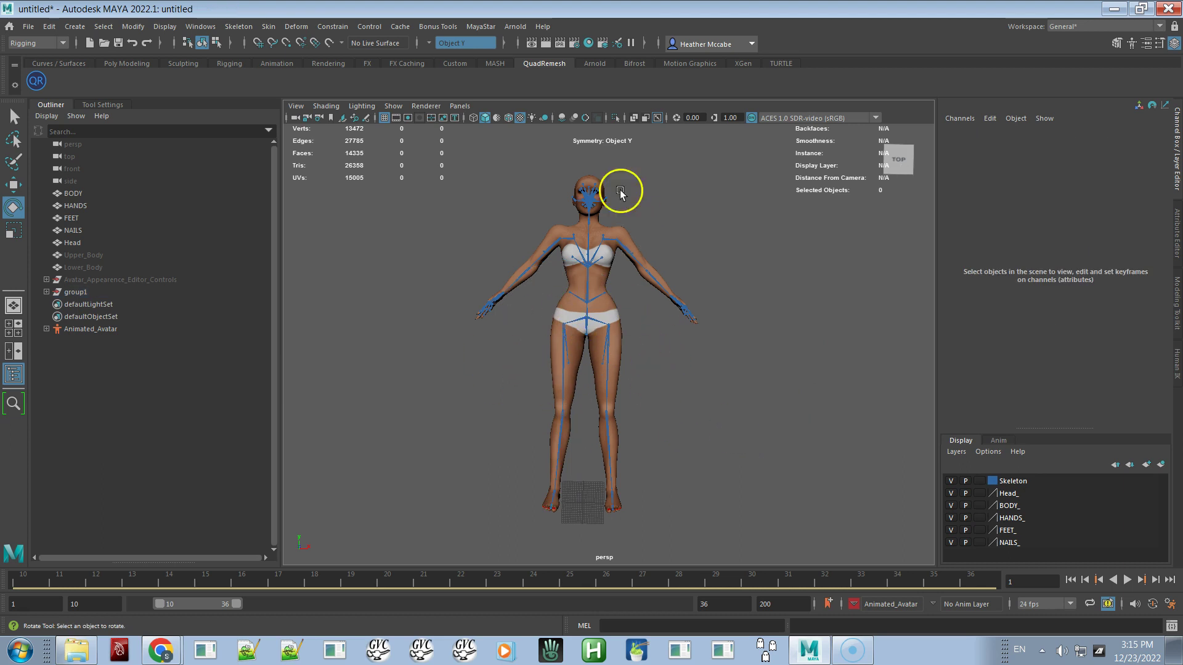
click(482, 28)
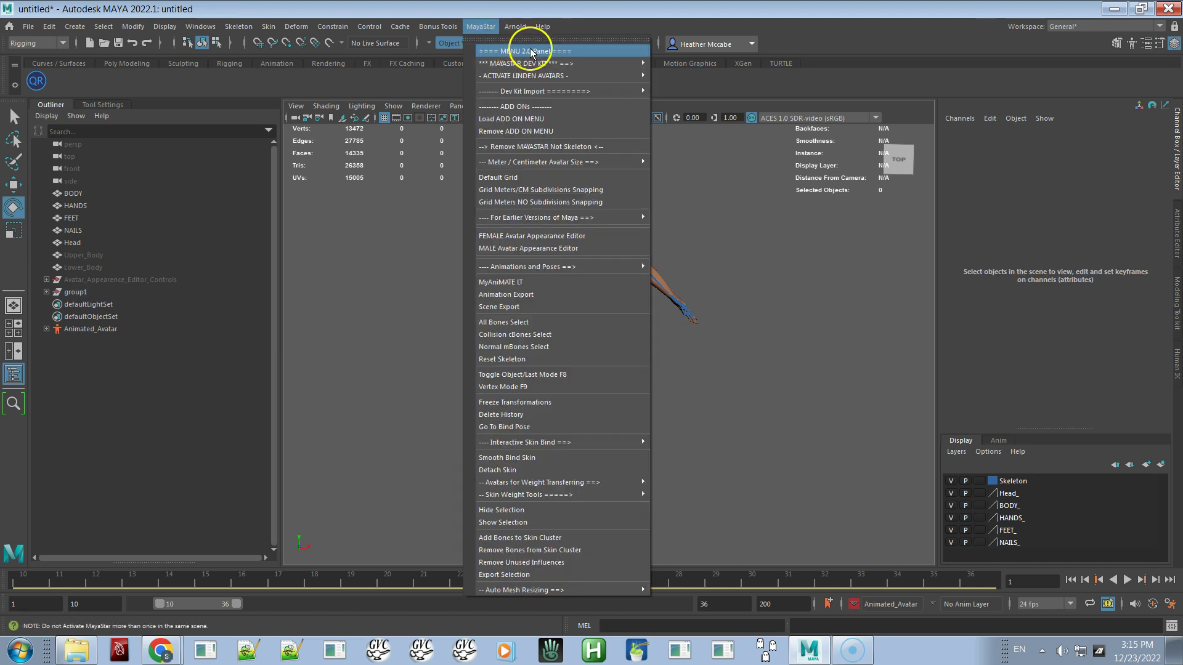
mouse_move(573, 62)
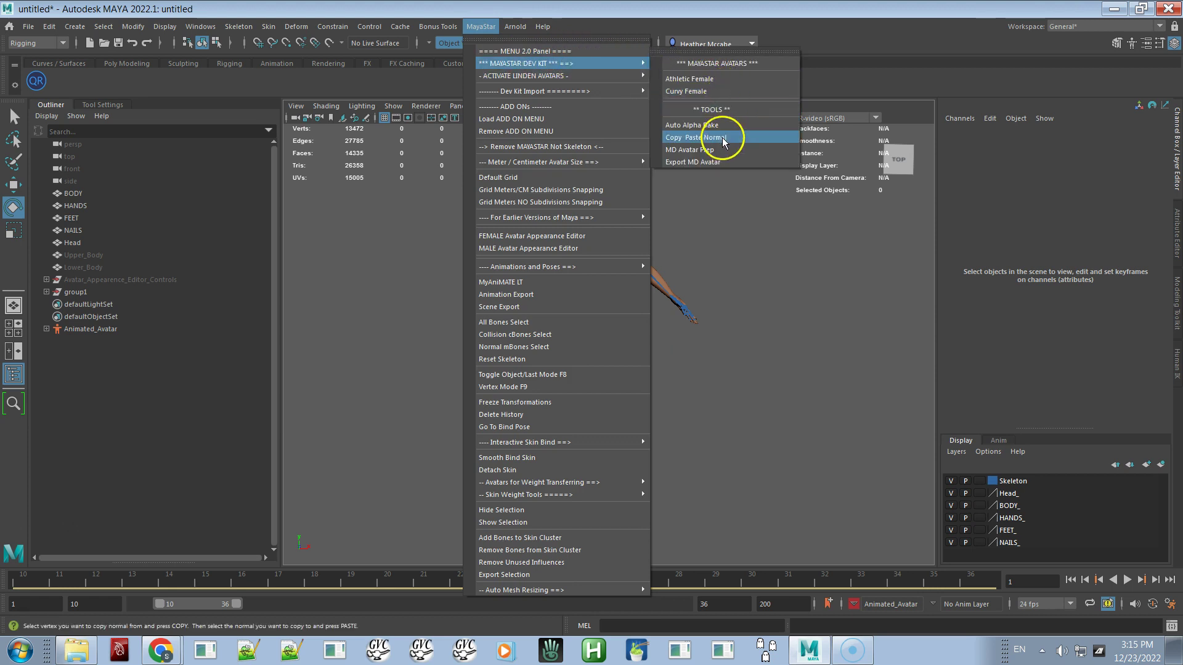
click(723, 162)
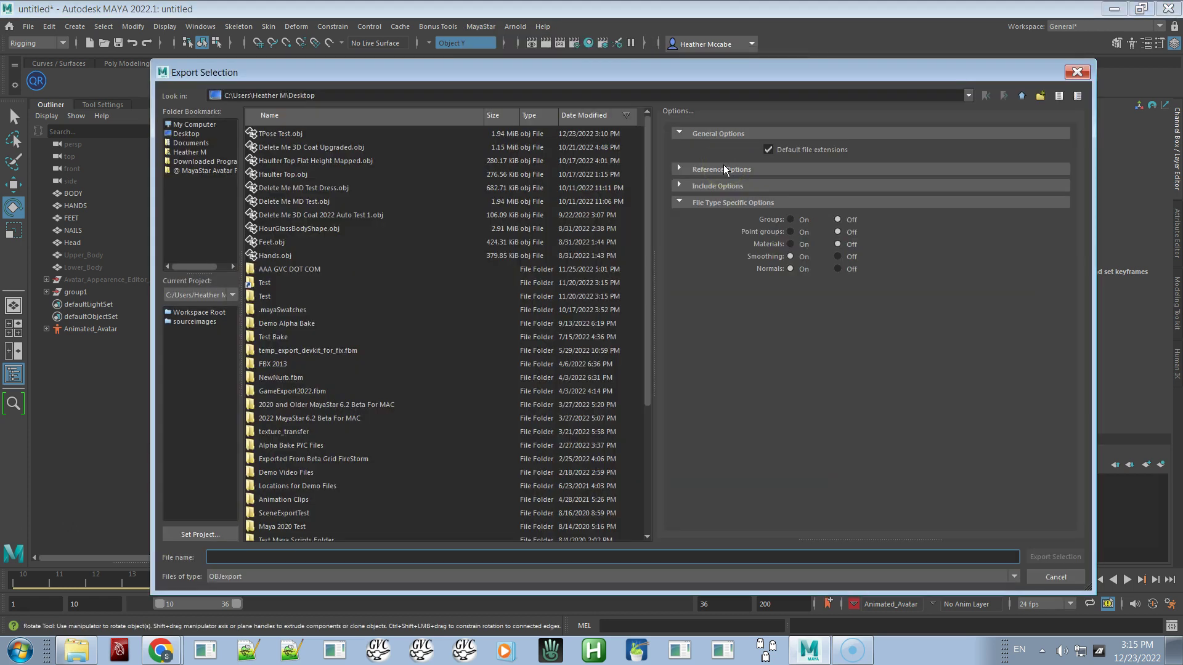
click(290, 135)
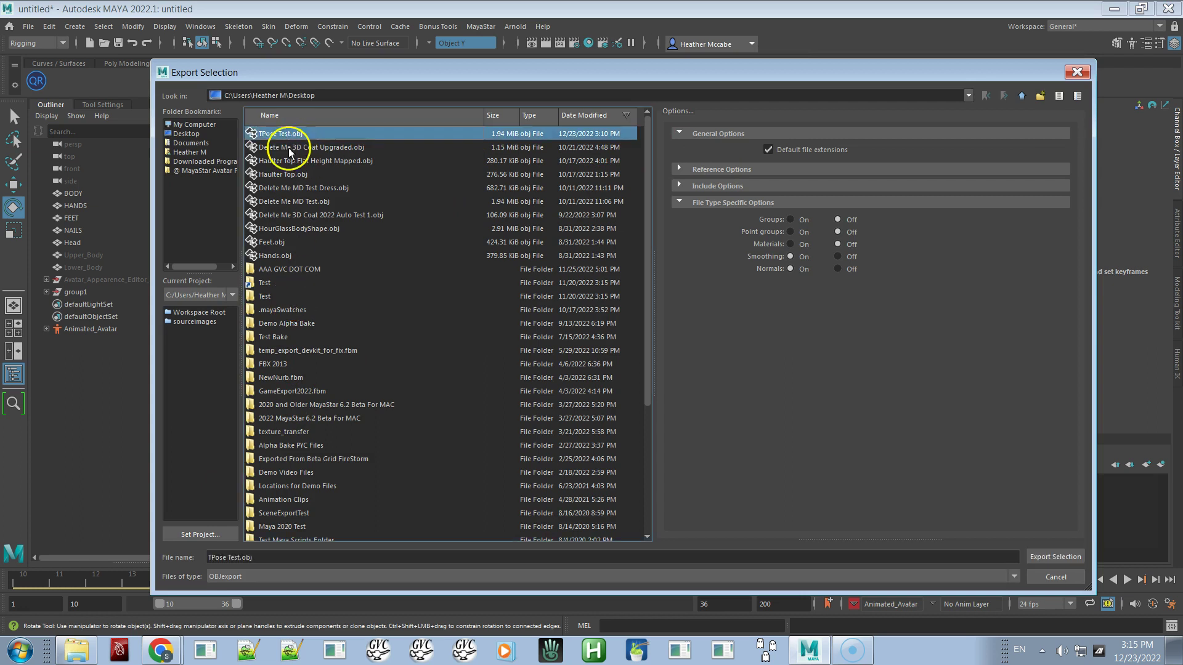
click(212, 559)
key(BackSpace)
text(A)
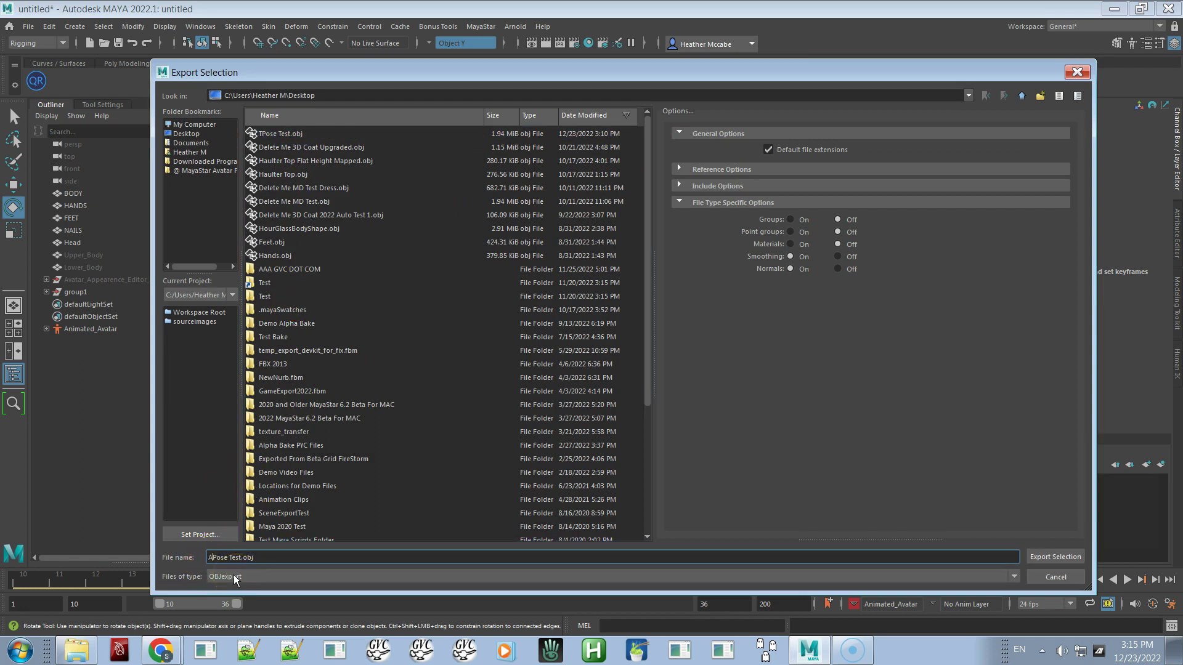
key(Return)
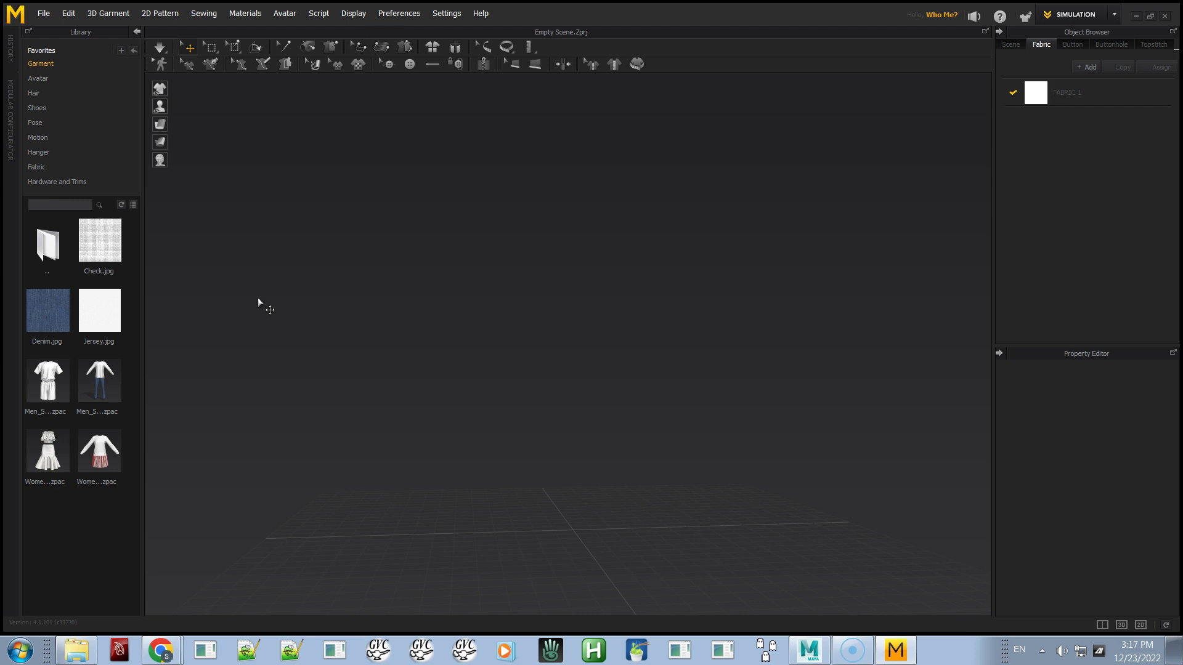
Switch to Marvelous Designer and add TPose Test.obj from the Desktop as an avatar in centimetre (DAZ Studio) scale.
click(45, 19)
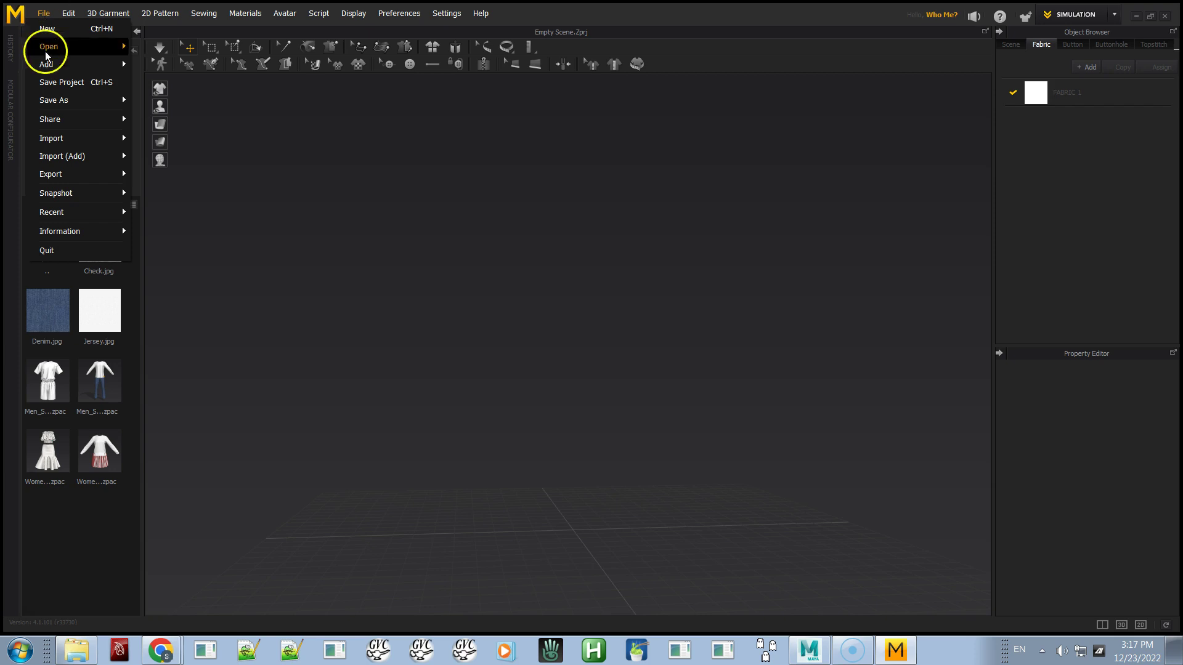
mouse_move(69, 142)
mouse_move(76, 48)
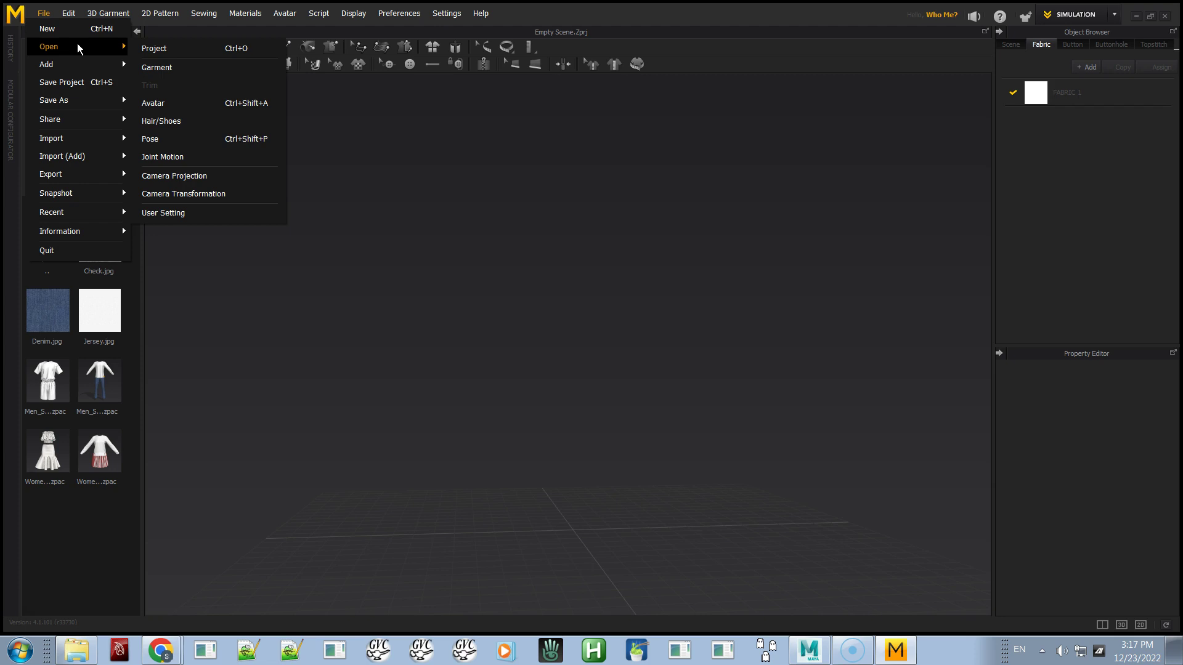
click(146, 102)
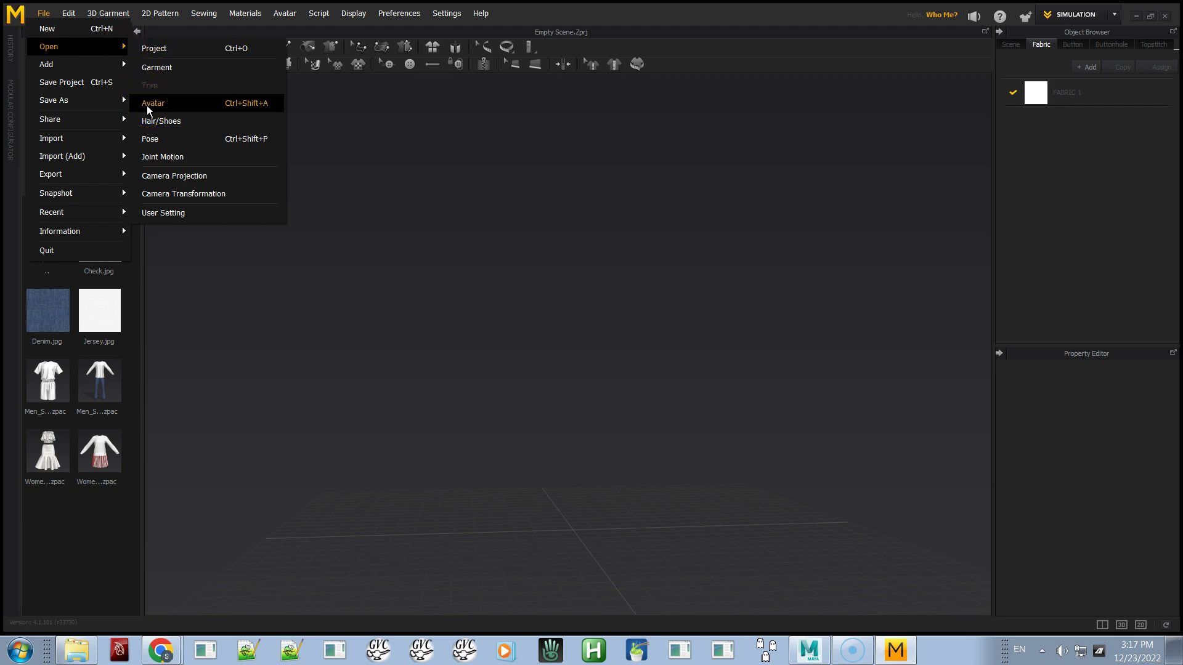
click(102, 142)
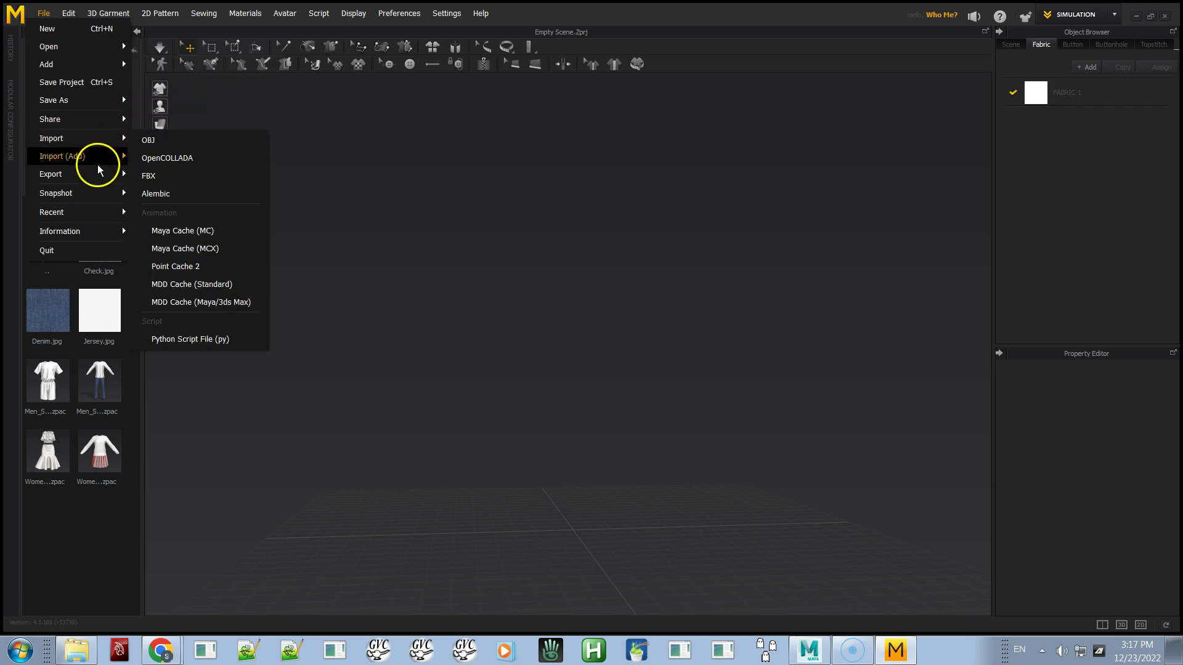
mouse_move(98, 160)
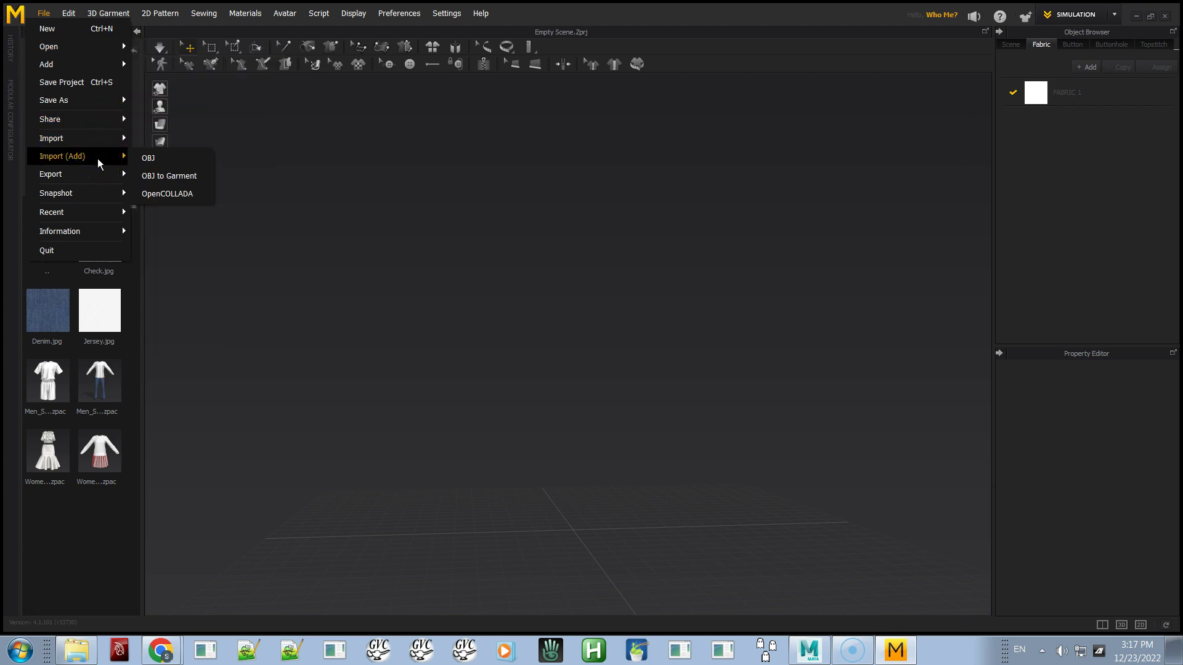
click(157, 158)
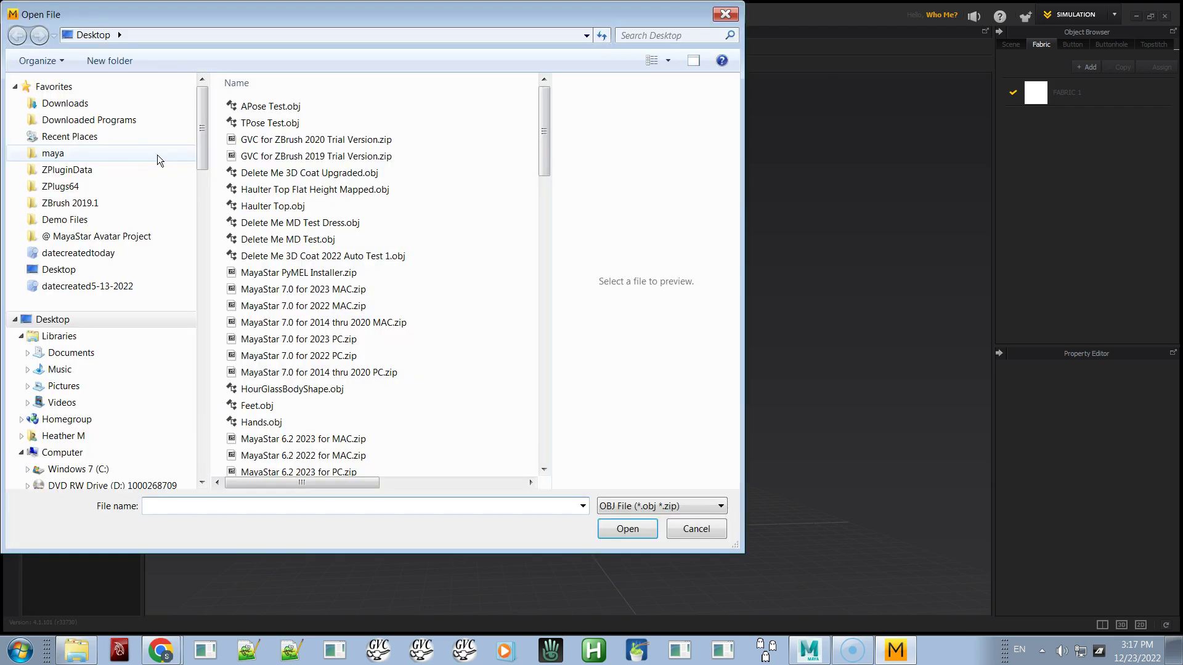
double_click(251, 123)
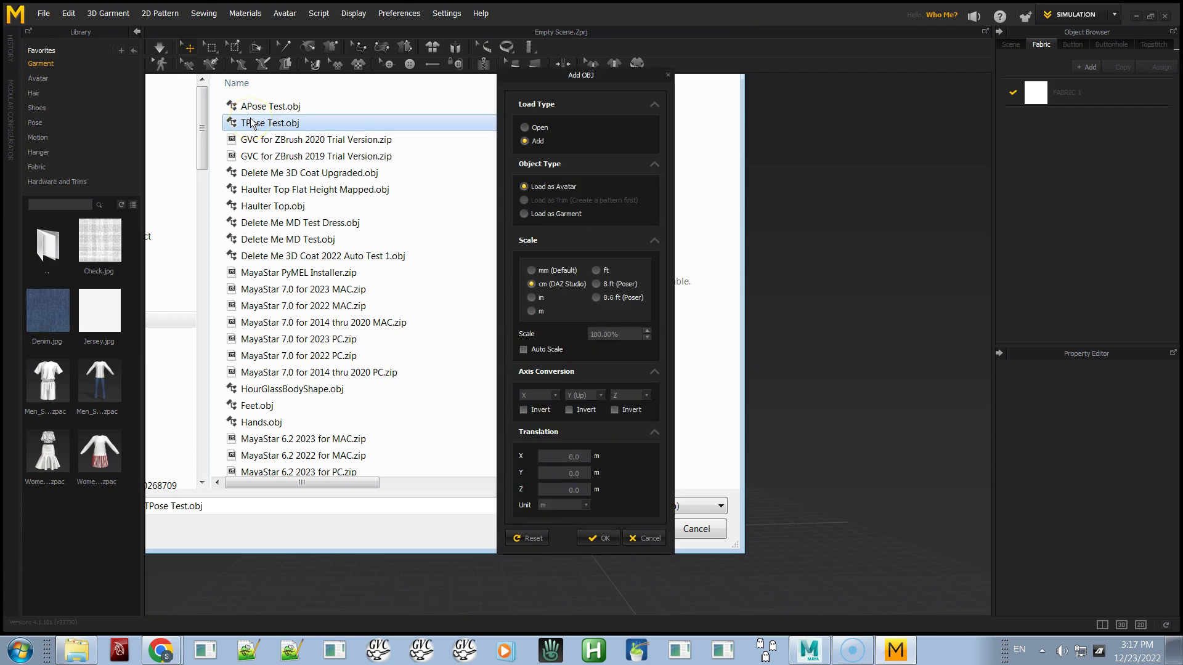
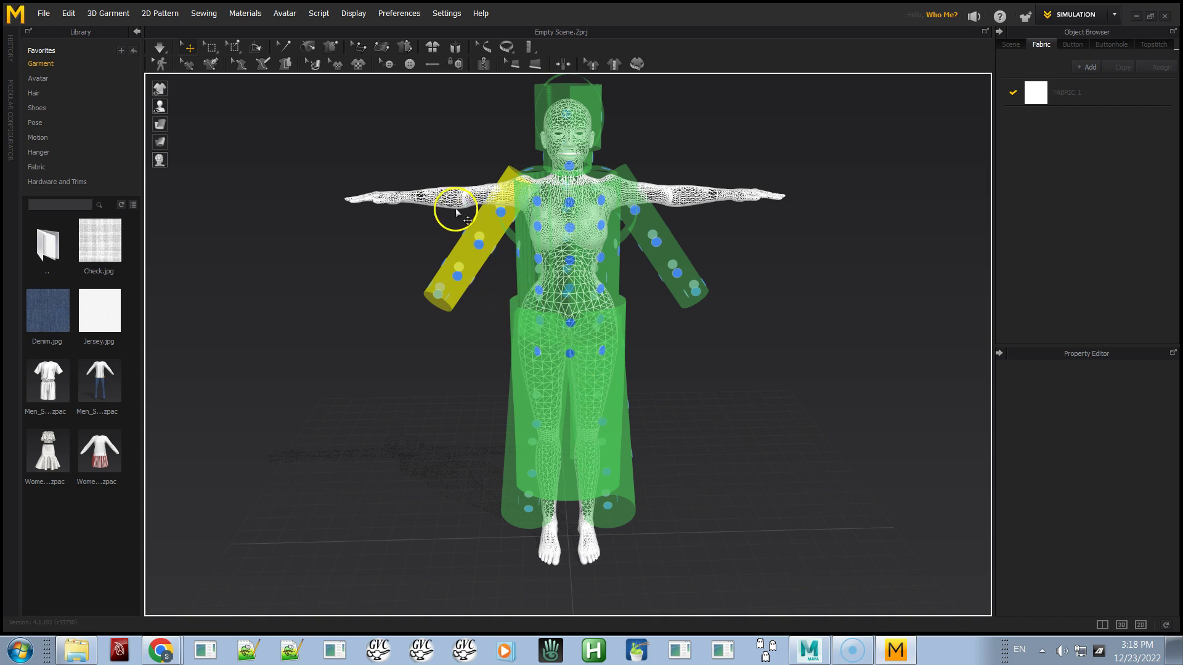
Rotate and move the arrangement bounding volume of the avatar's right arm to enclose the outstretched arm from both front and top.
click(477, 211)
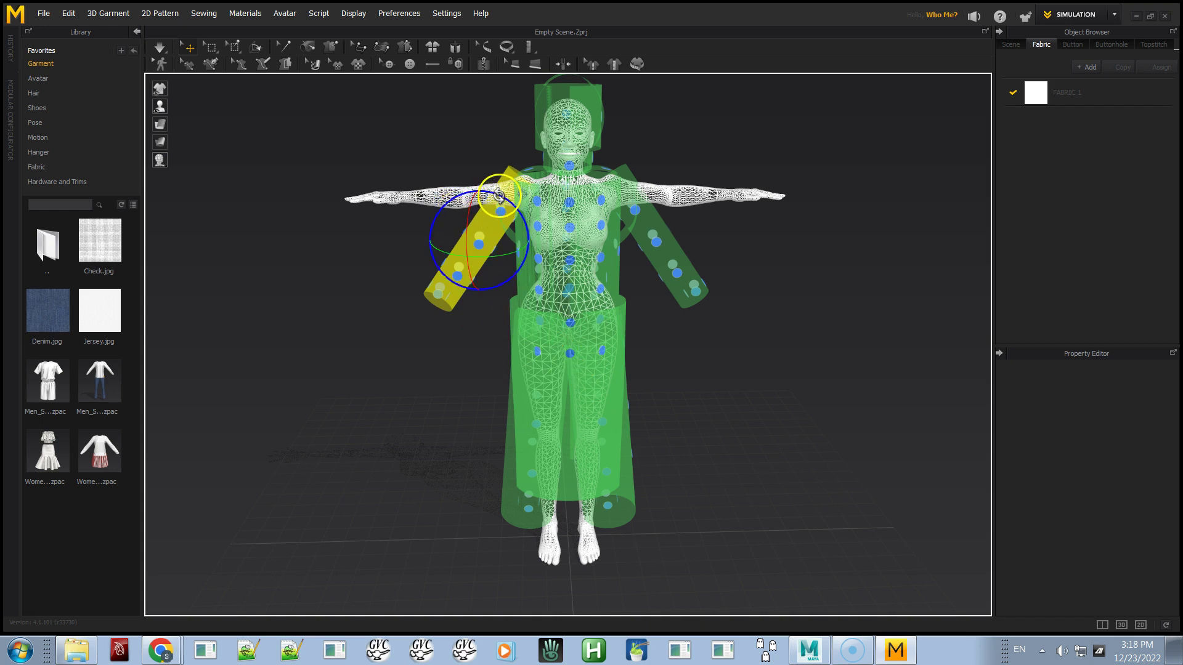
drag(498, 196, 542, 230)
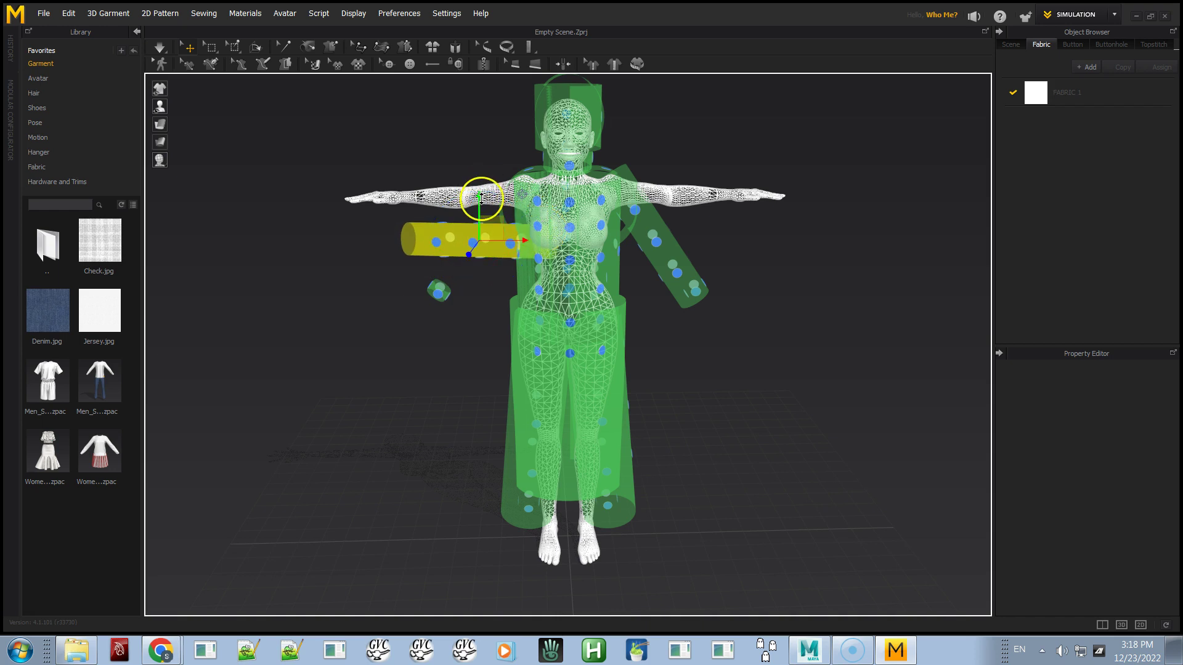
drag(479, 198, 468, 154)
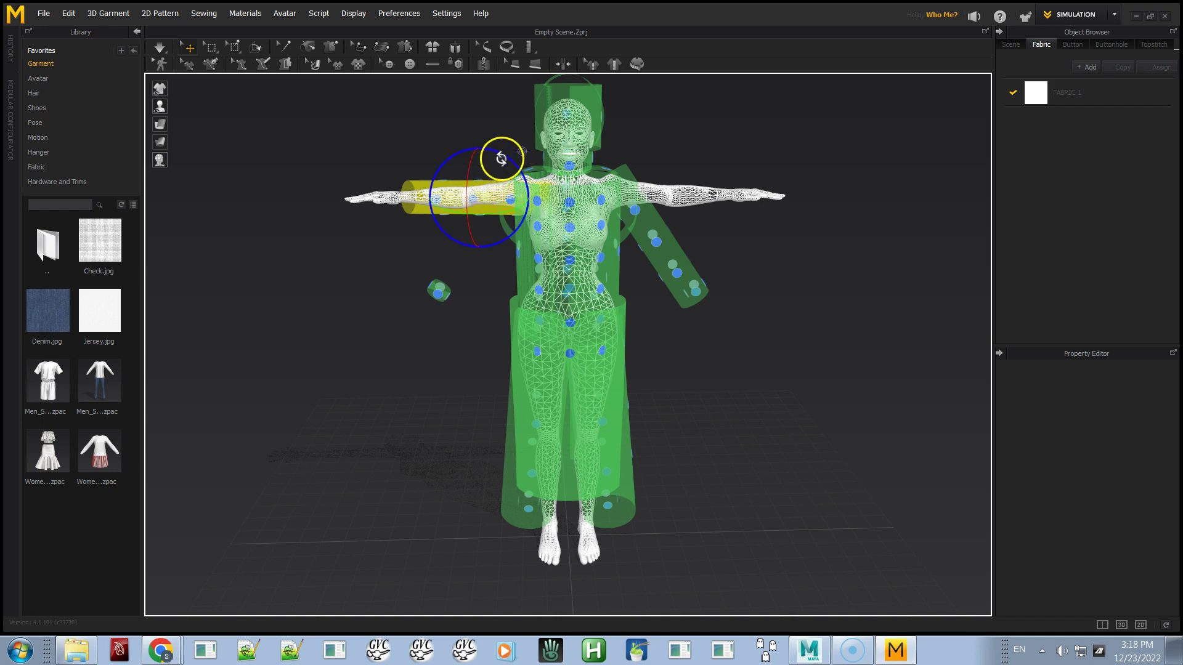
right_drag(487, 191, 634, 290)
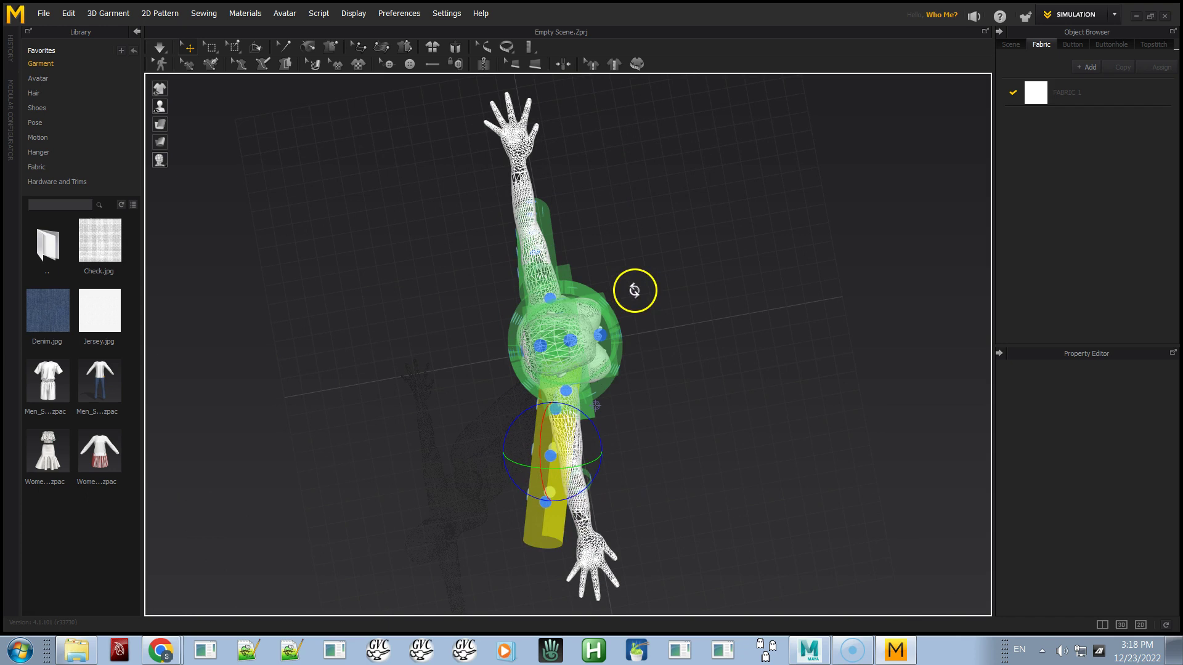
drag(579, 487, 605, 452)
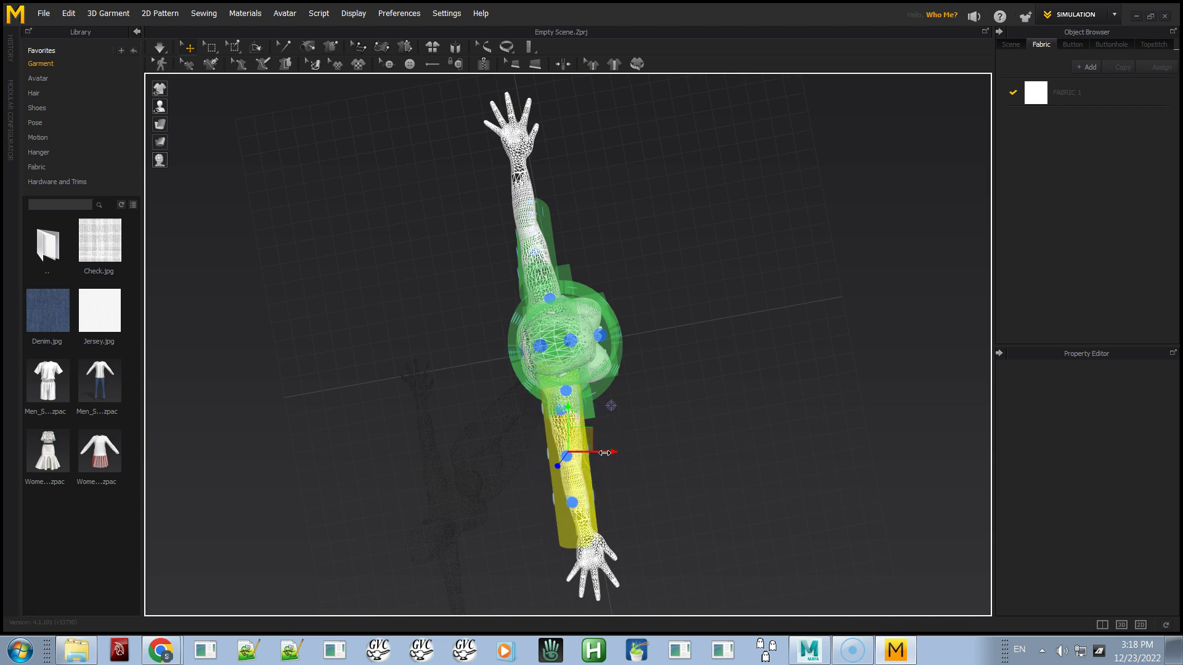
drag(604, 452, 607, 452)
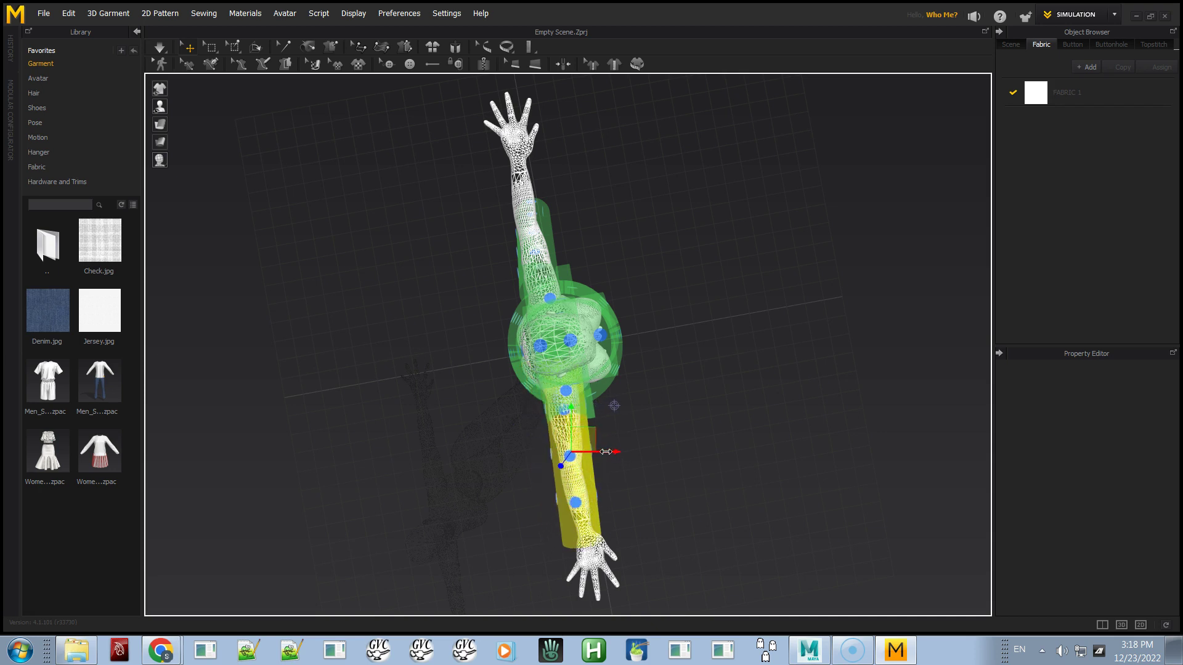
right_drag(696, 503, 535, 390)
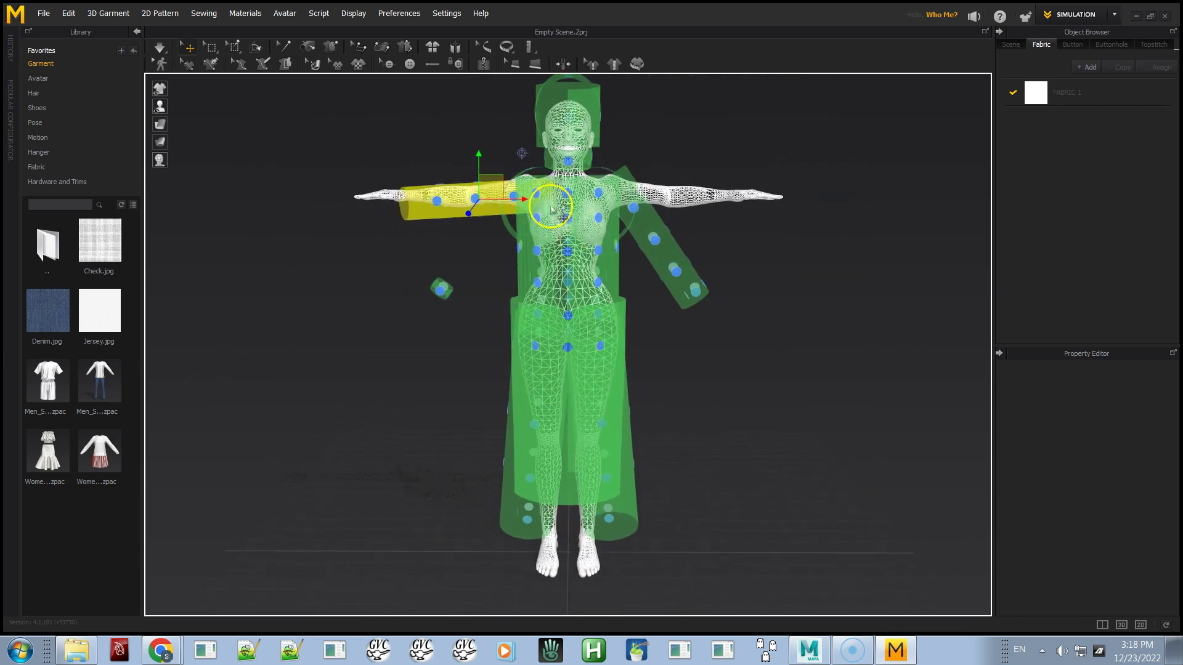
drag(475, 155, 474, 151)
Rotate and raise the avatar's left arm bounding volume to enclose the outstretched arm, aligning it from the top and front.
click(659, 240)
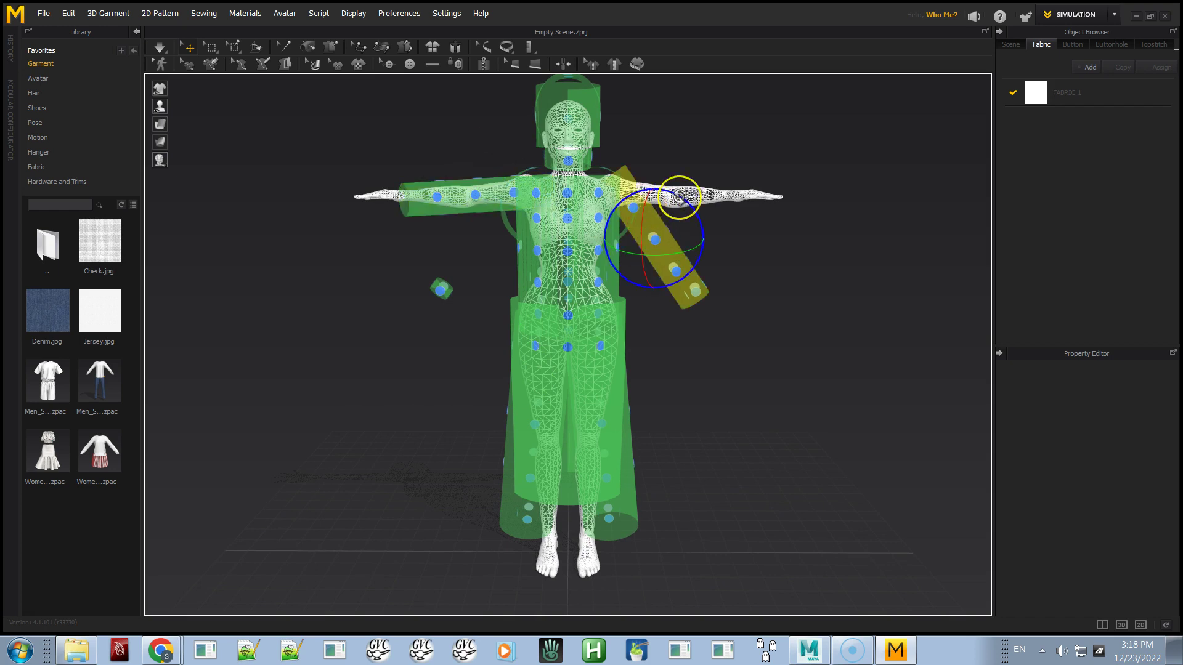
key(5)
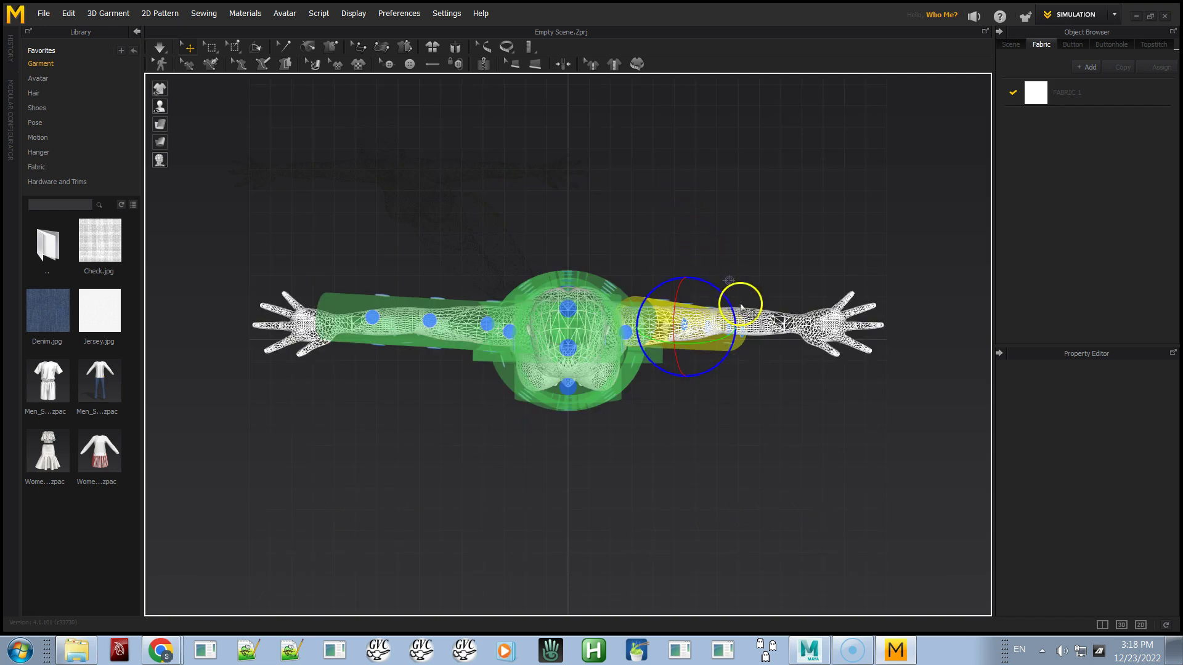
drag(718, 343, 640, 364)
key(2)
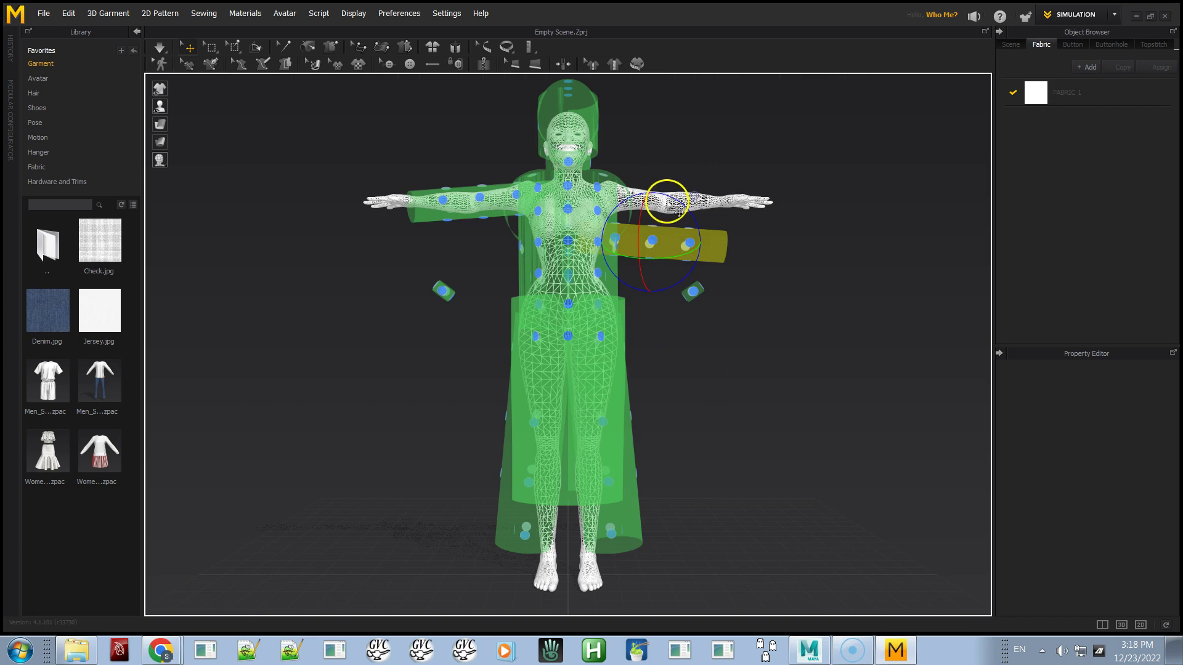
drag(666, 192, 648, 160)
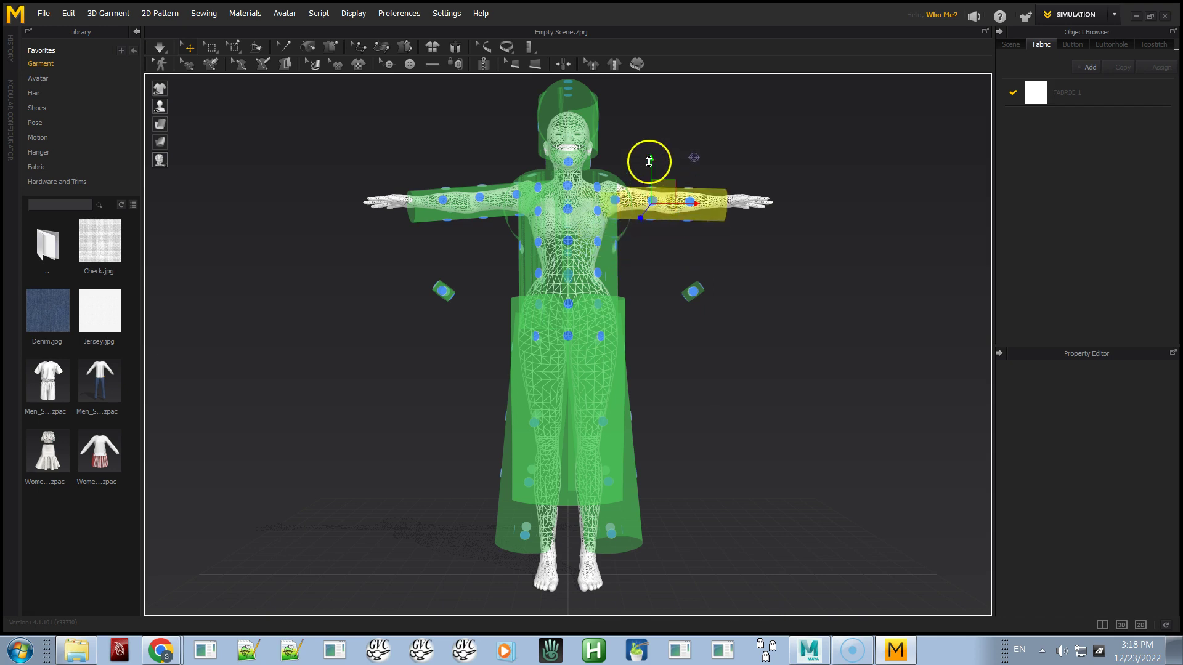
right_drag(716, 409, 623, 531)
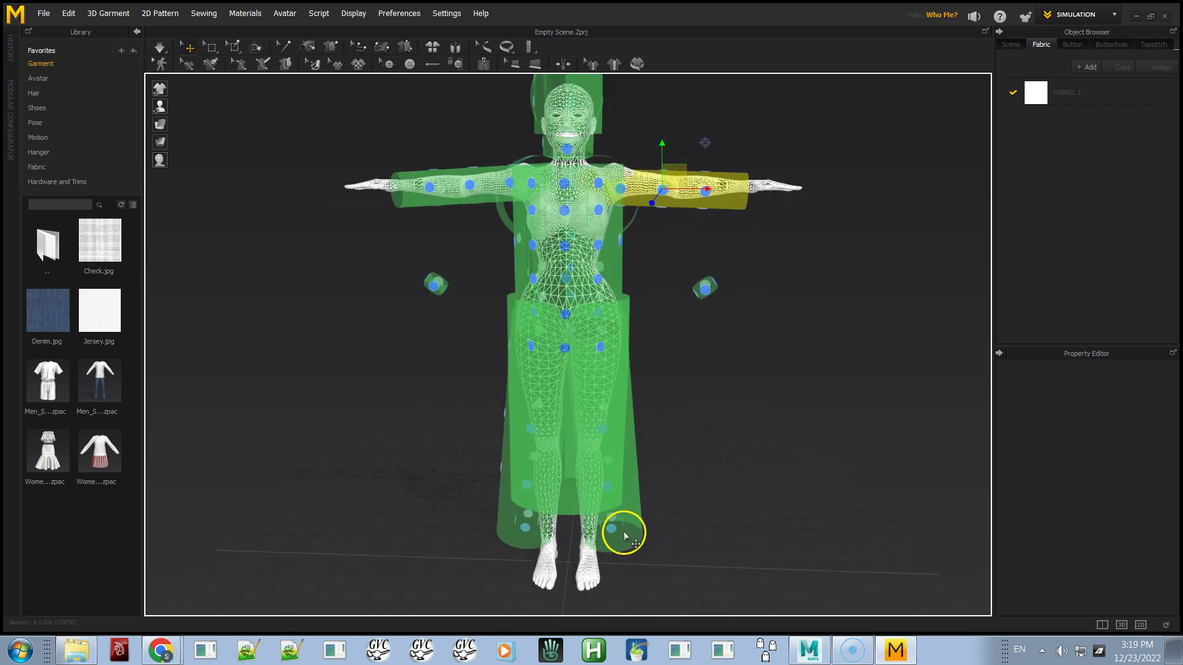
middle_drag(659, 393, 690, 441)
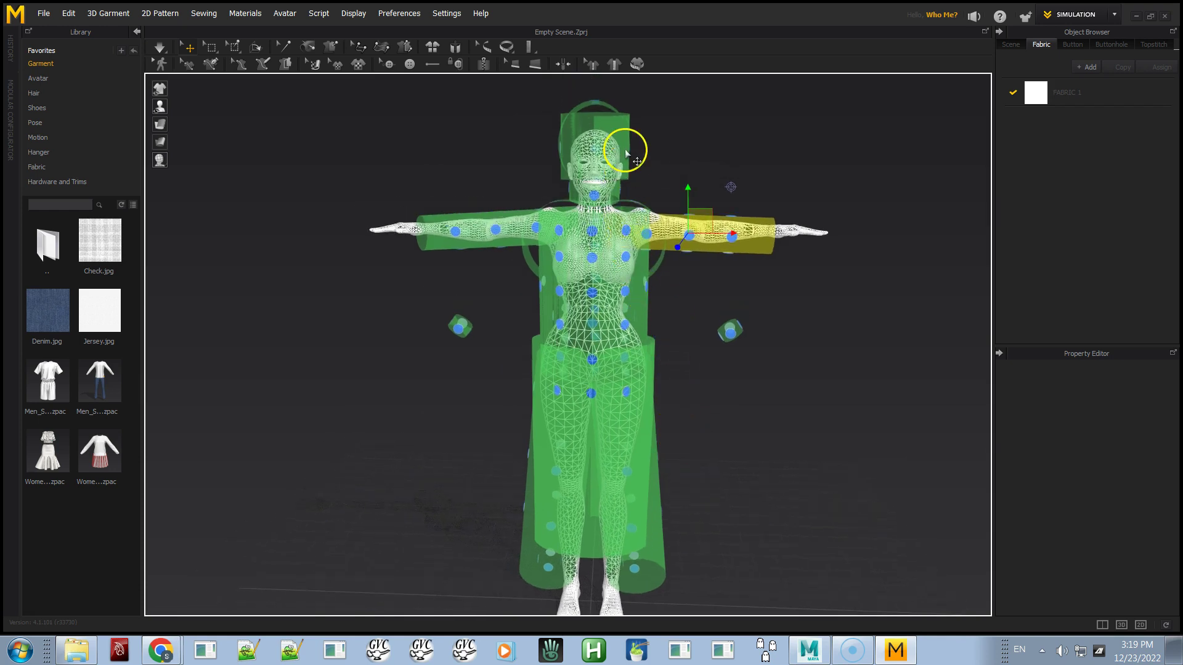
mouse_move(597, 223)
right_down()
mouse_move(509, 230)
mouse_move(586, 221)
right_up()
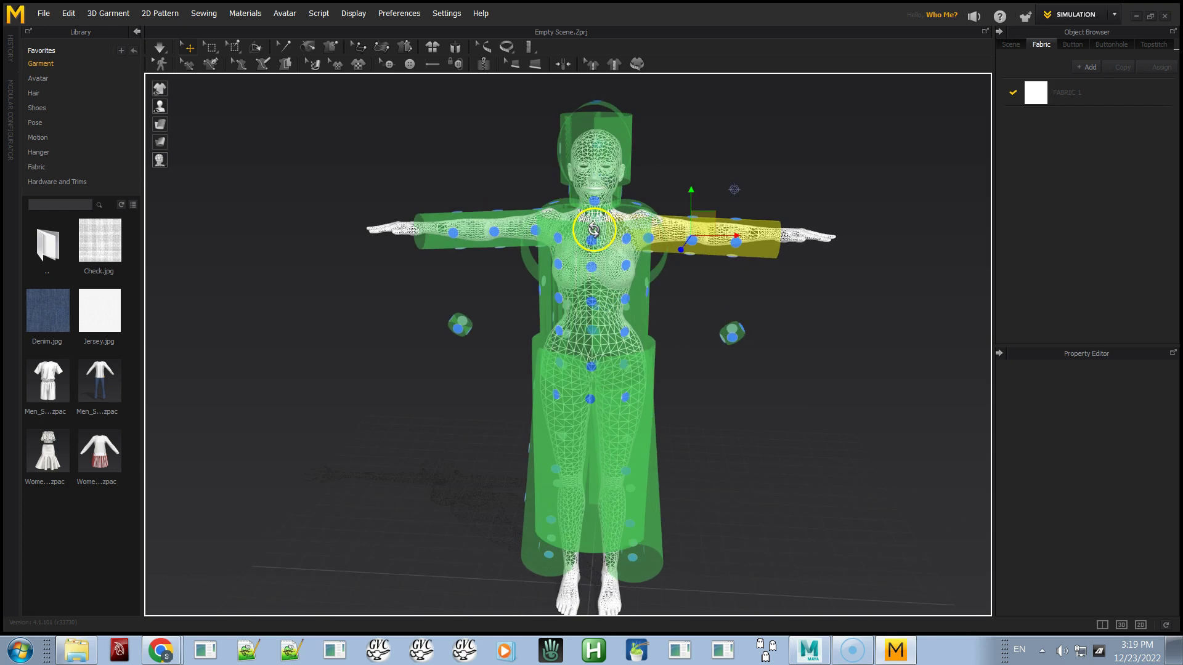
Save the T-pose avatar with its arrangement volumes as an avatar file named "TPose for Video" in the Avatar folder.
click(42, 15)
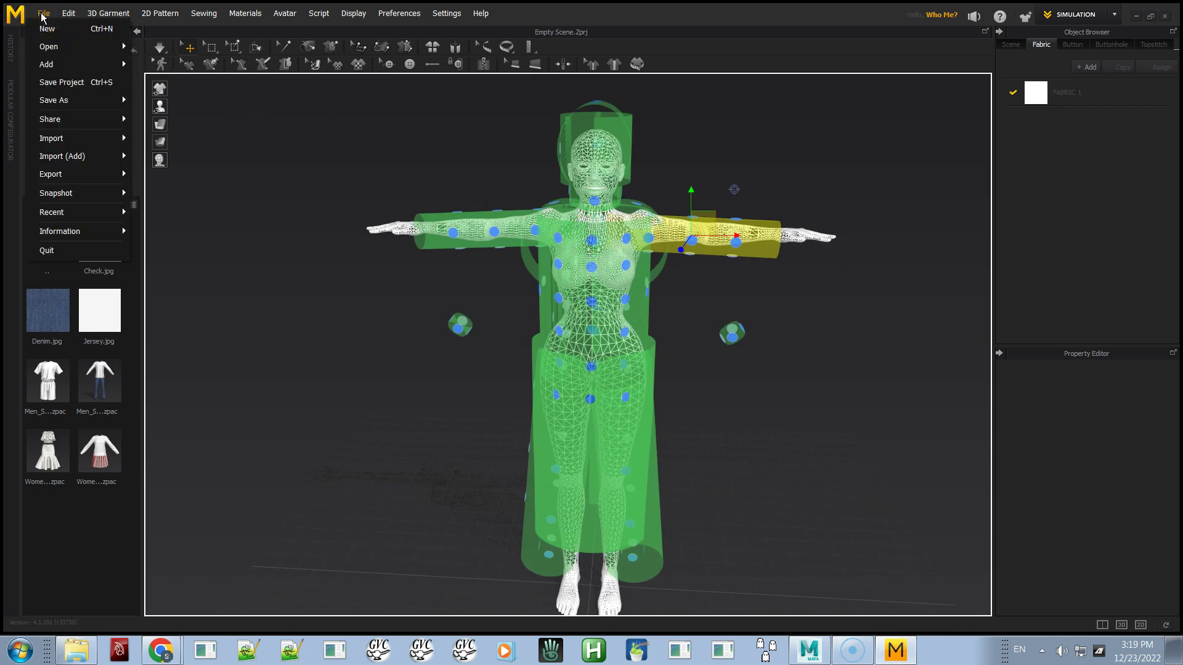
mouse_move(75, 99)
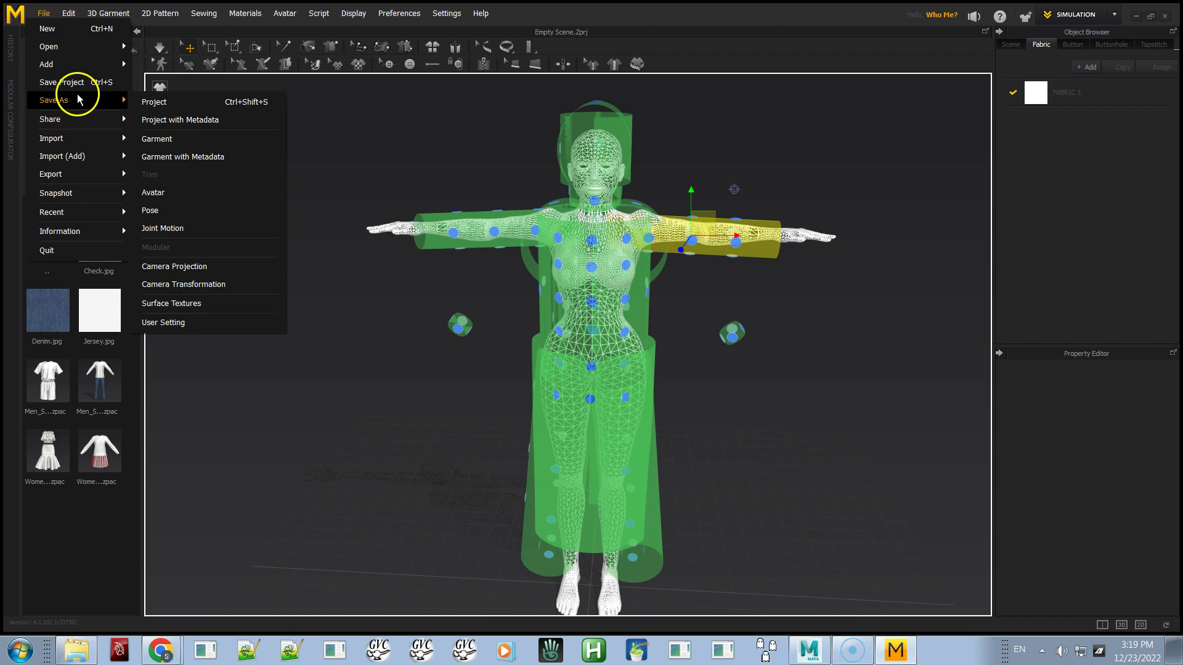
click(172, 193)
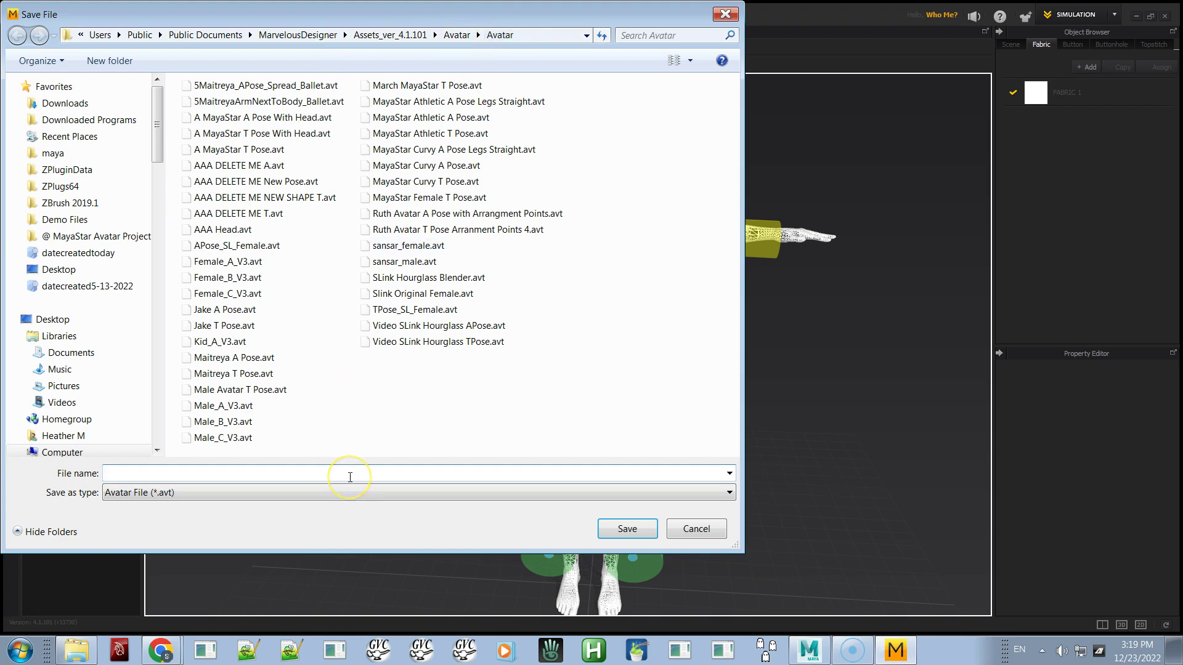
text(TPose for Video)
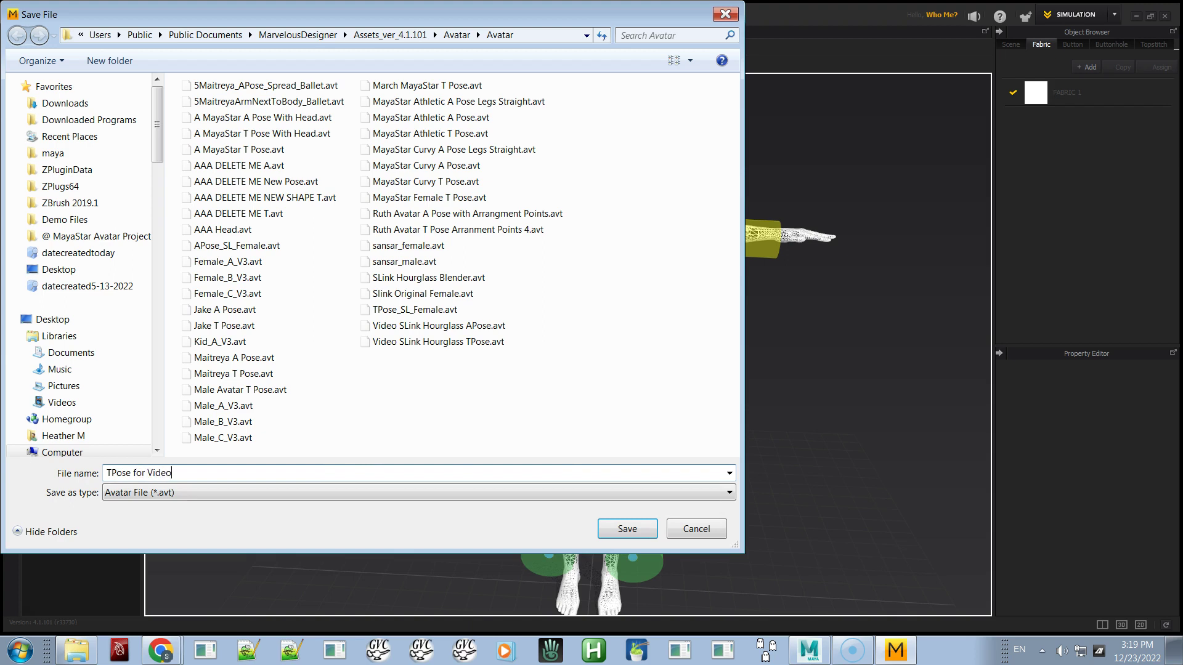
key(Return)
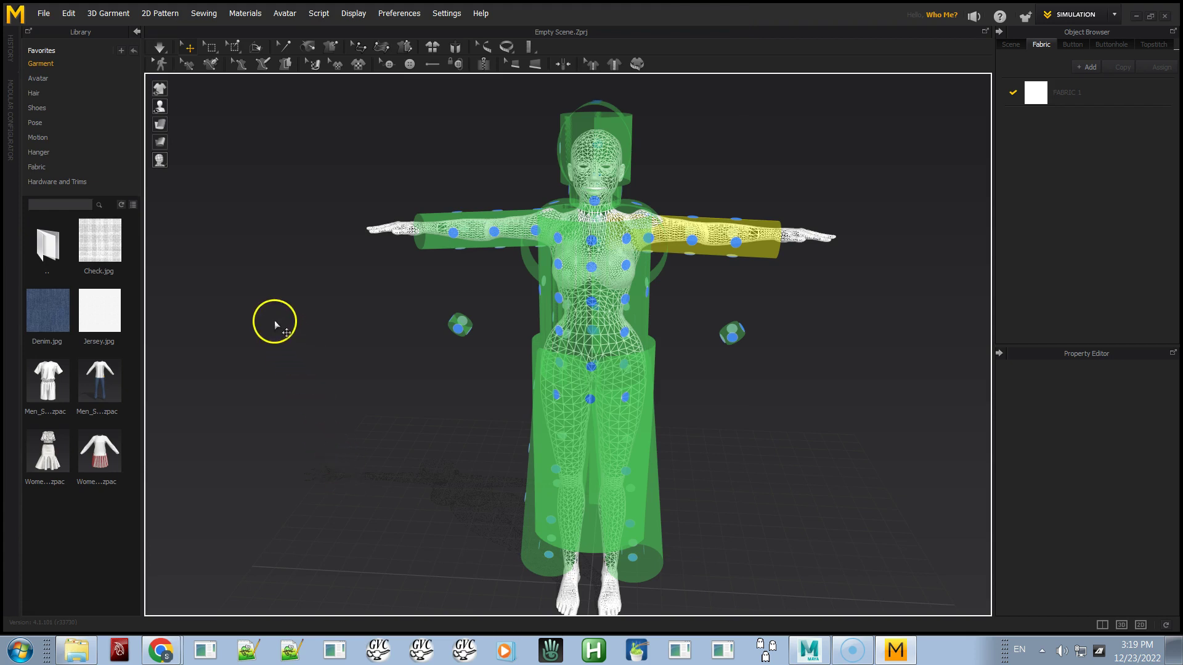
click(43, 13)
click(54, 26)
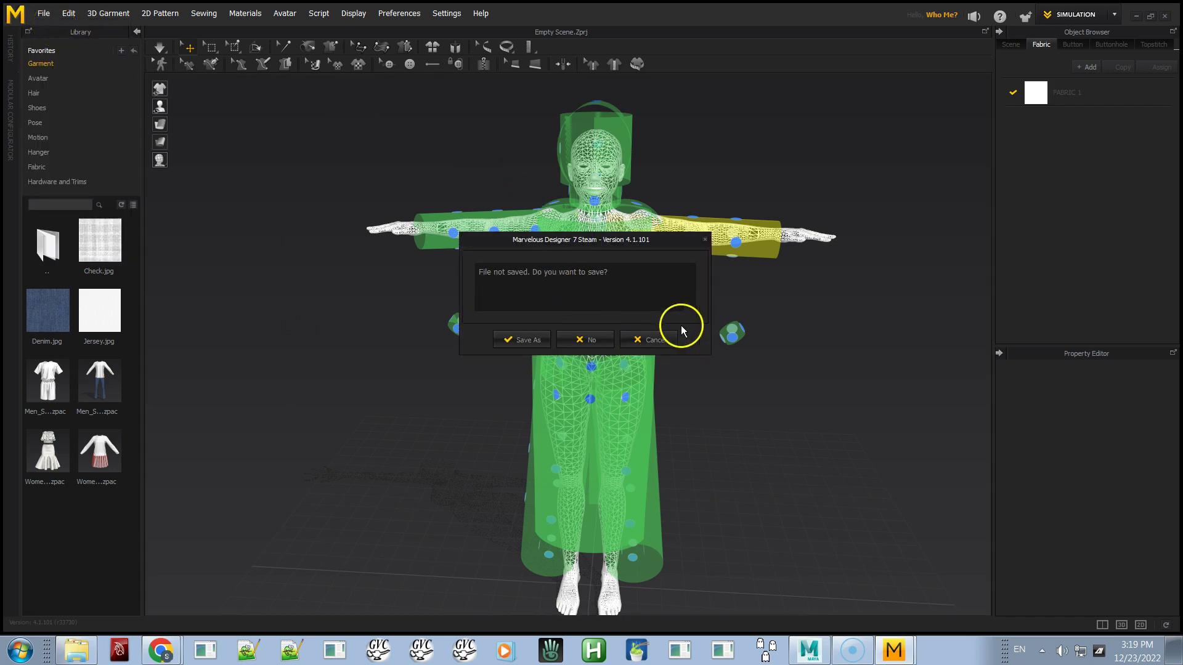
click(653, 339)
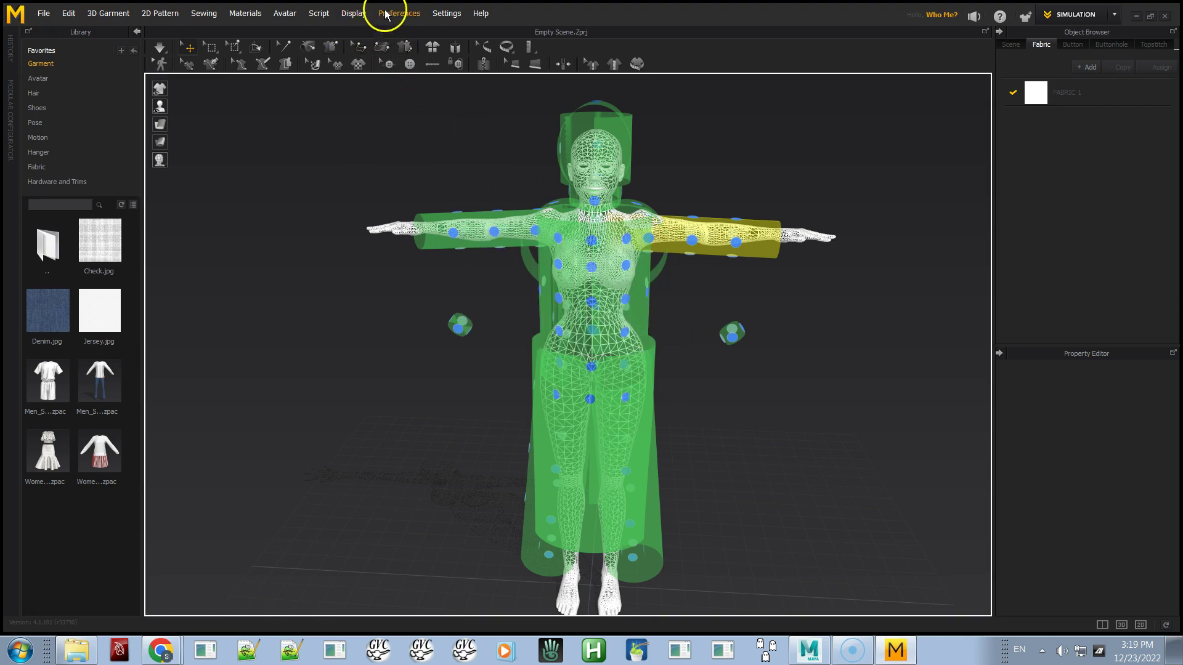
Delete all avatars from the scene.
click(287, 14)
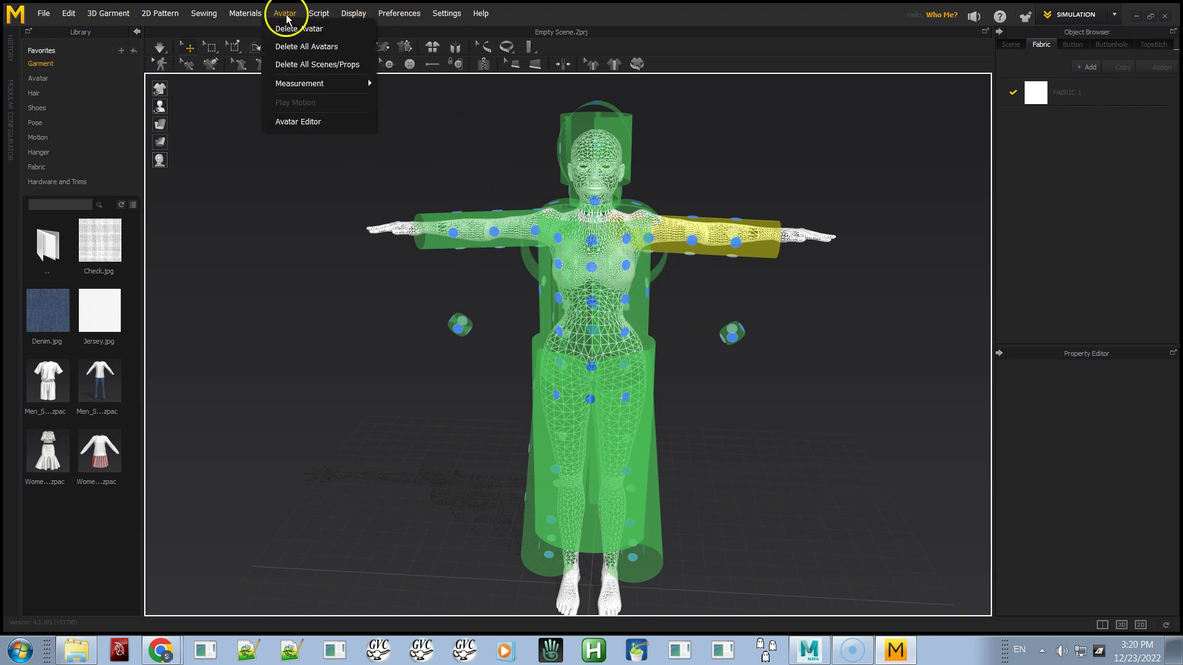
click(307, 47)
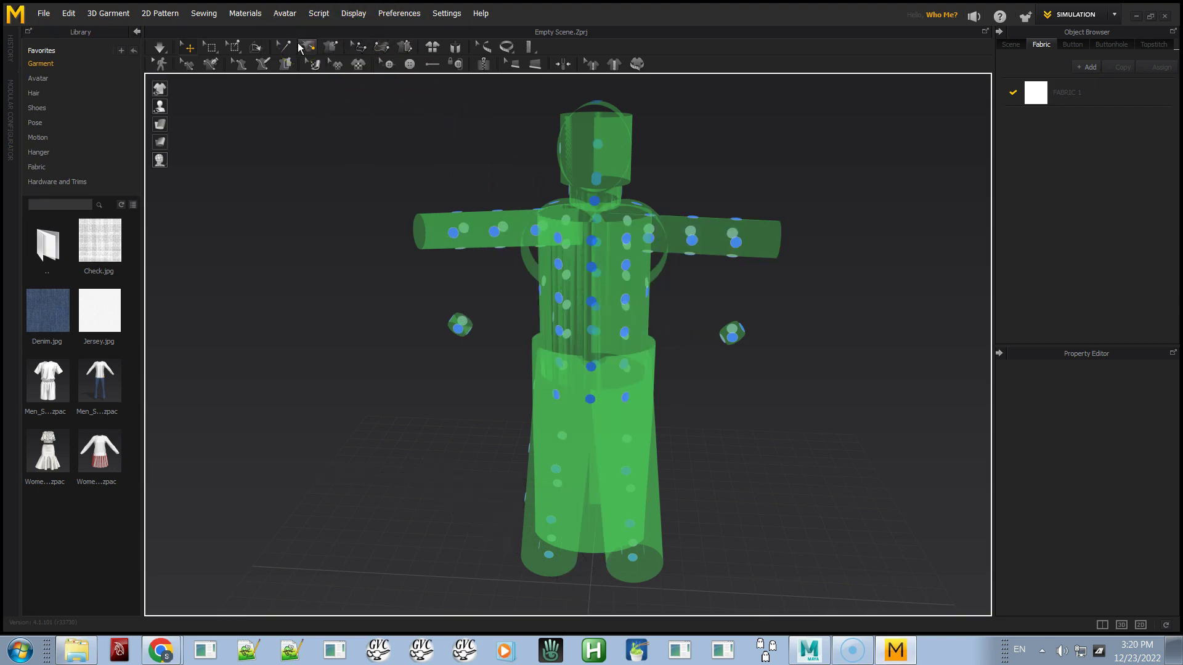
click(165, 116)
Import APose Test.obj from the Desktop as an avatar in centimetre (DAZ Studio) scale and close the Avatar Editor.
click(44, 13)
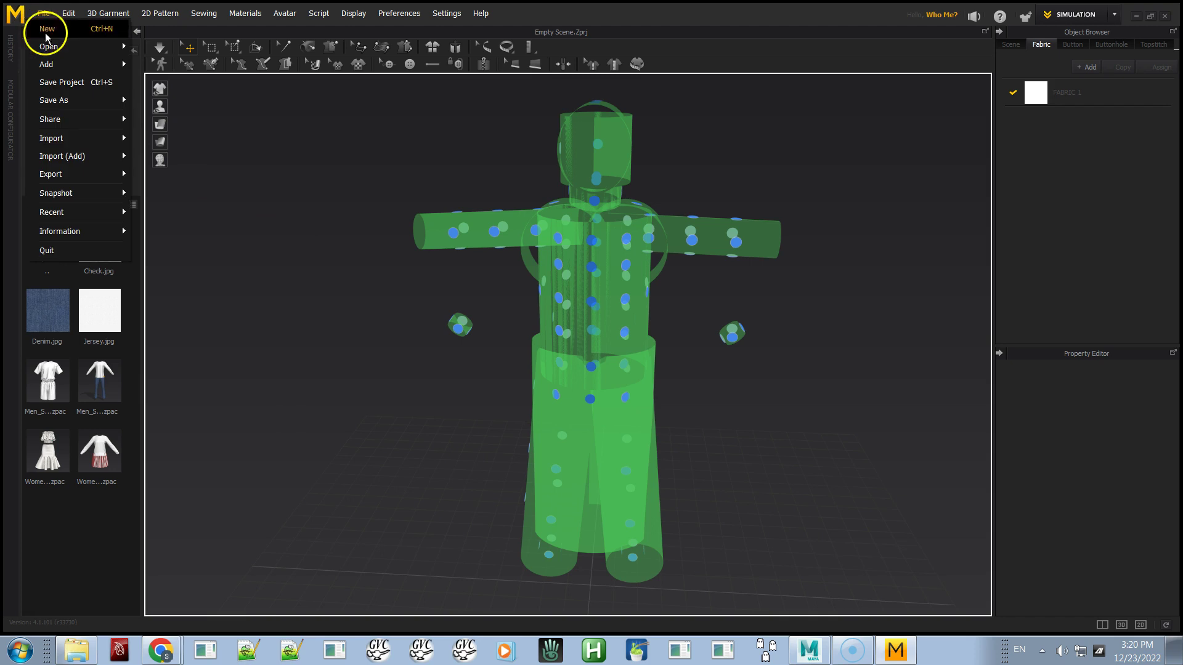
mouse_move(83, 146)
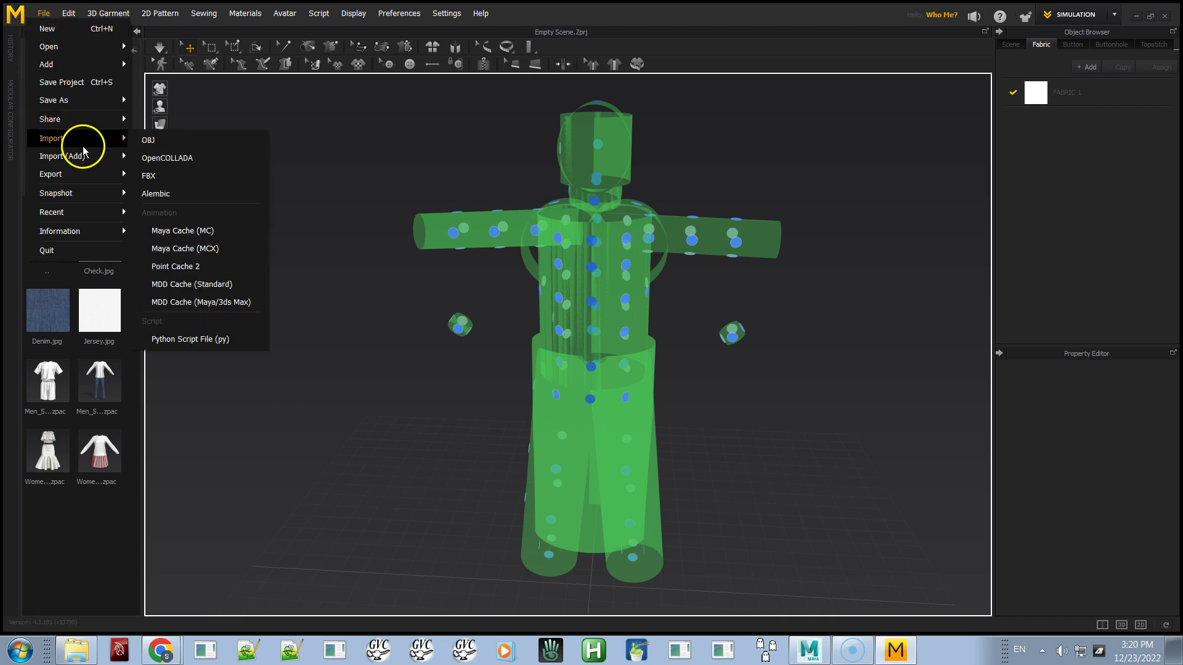
click(155, 142)
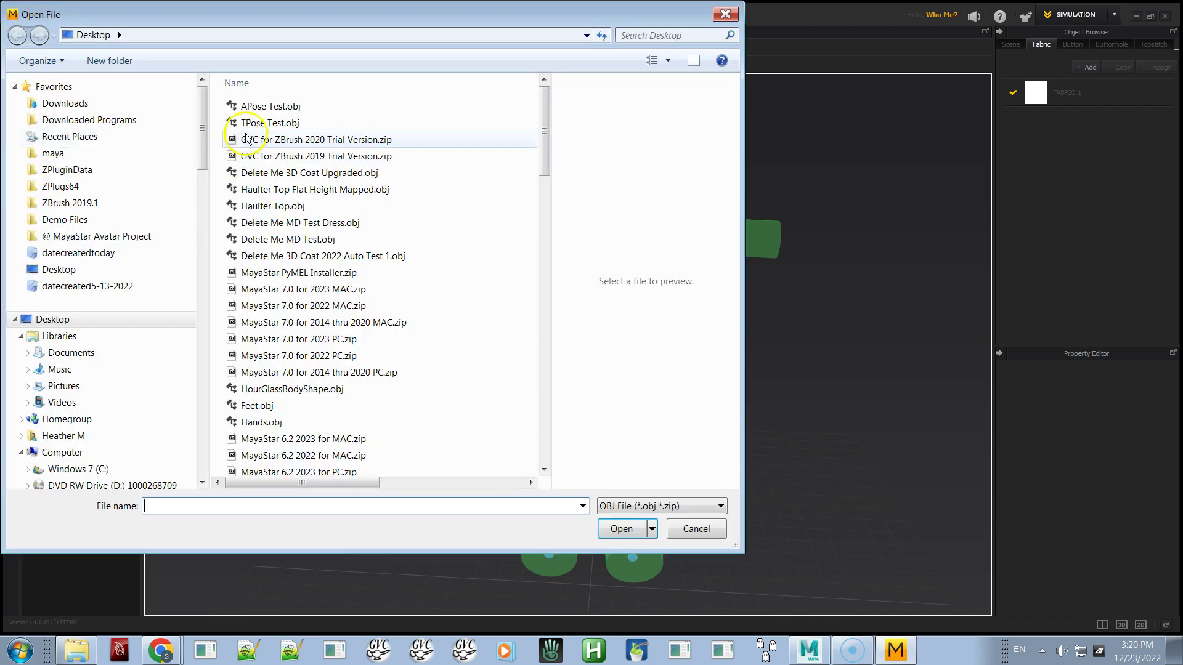
double_click(259, 107)
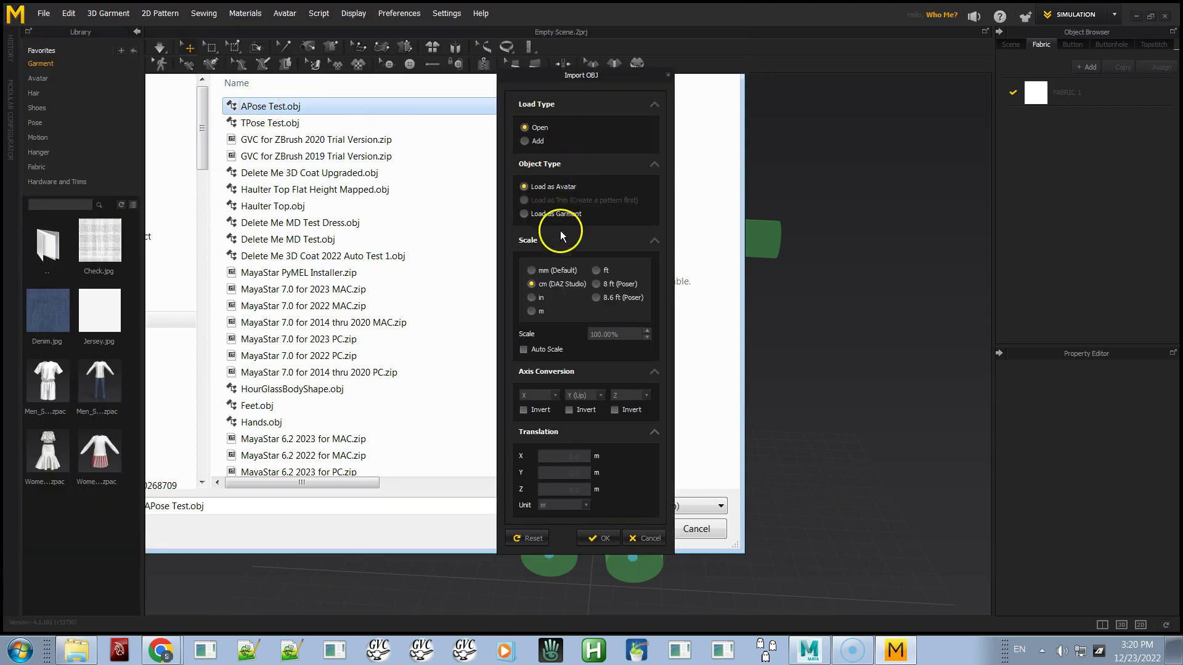
click(599, 538)
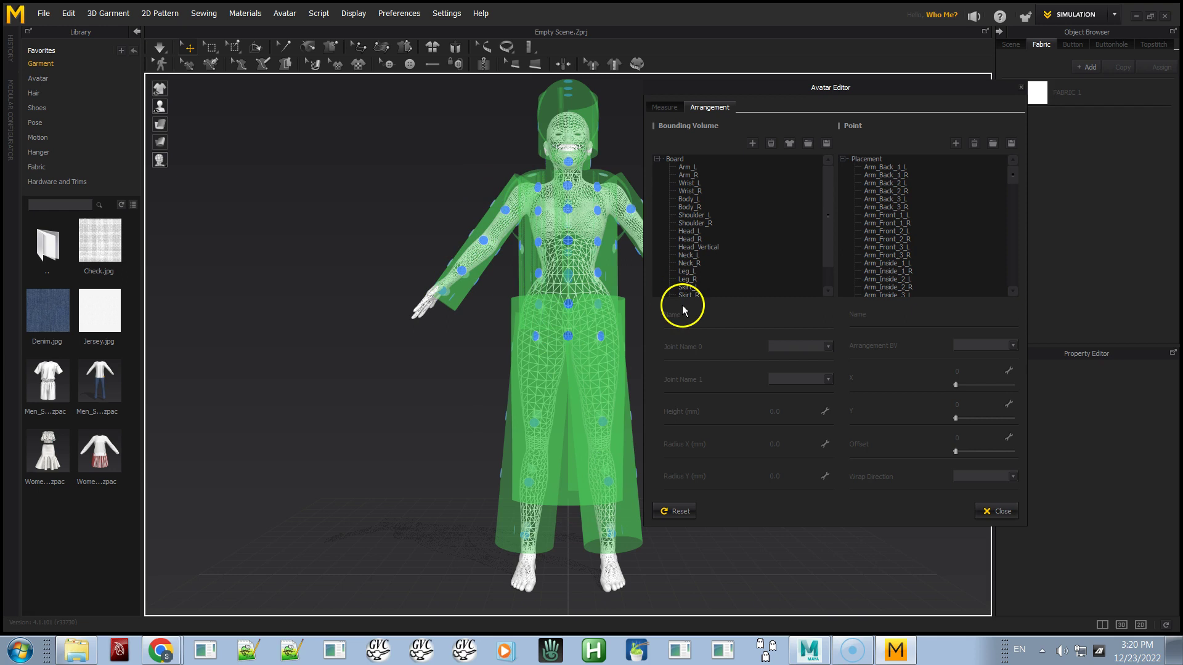
click(994, 511)
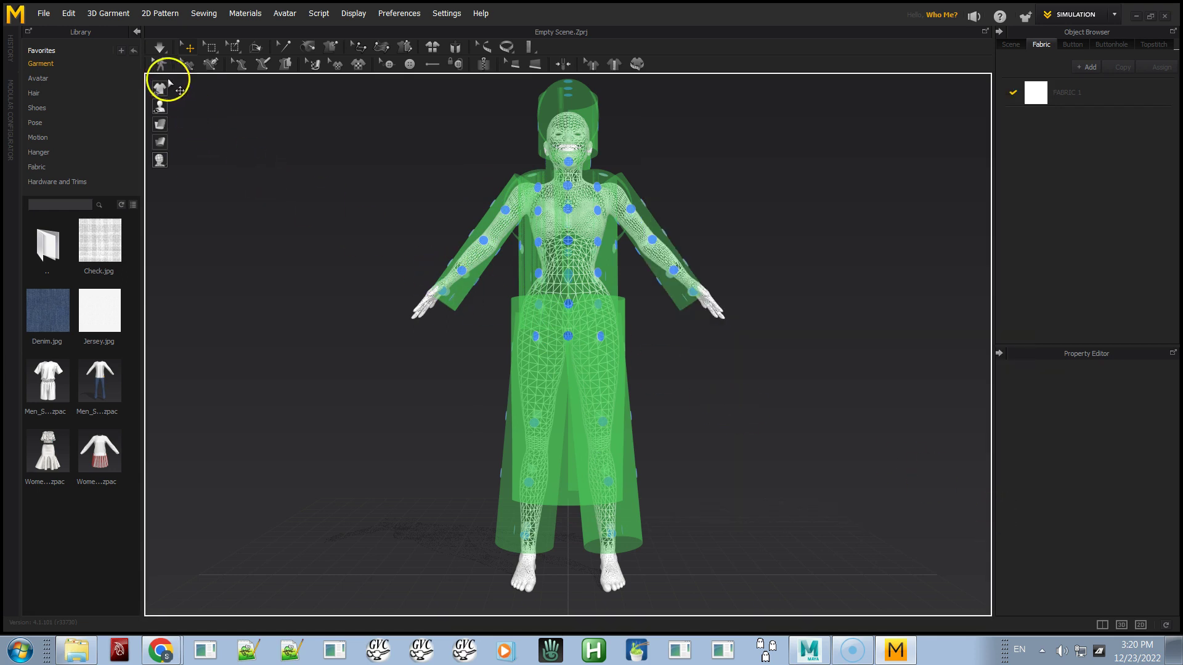
Save the A-pose avatar with its arrangement volumes as an avatar file named "APose for Video" in the Avatar folder.
click(43, 15)
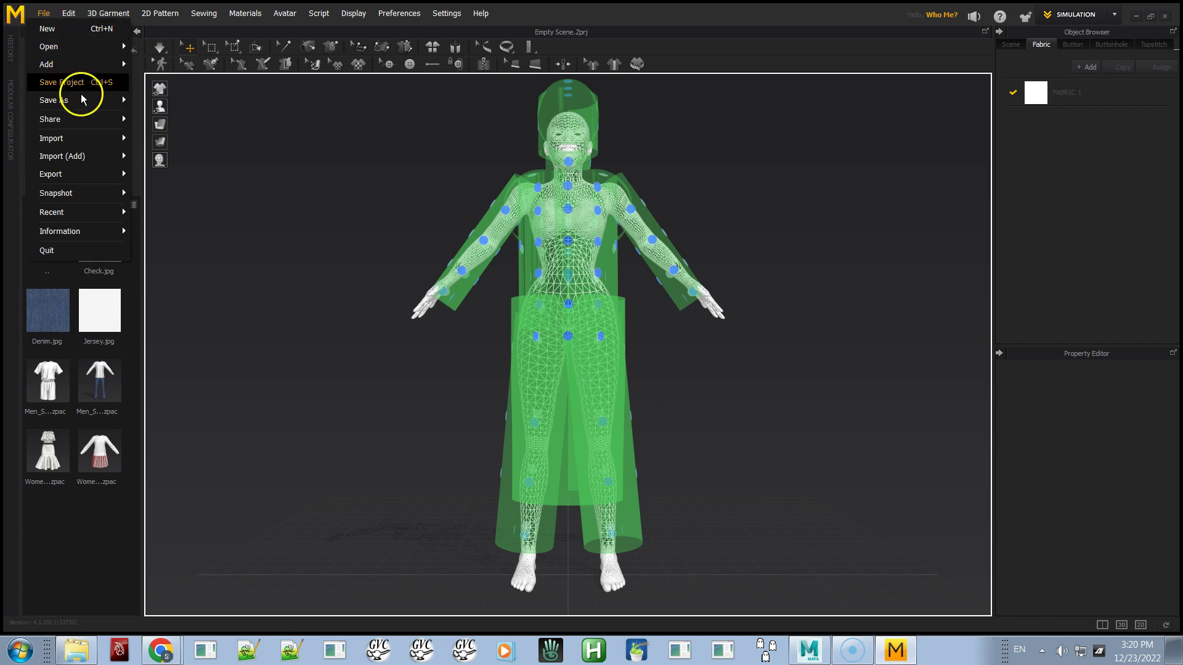
mouse_move(79, 98)
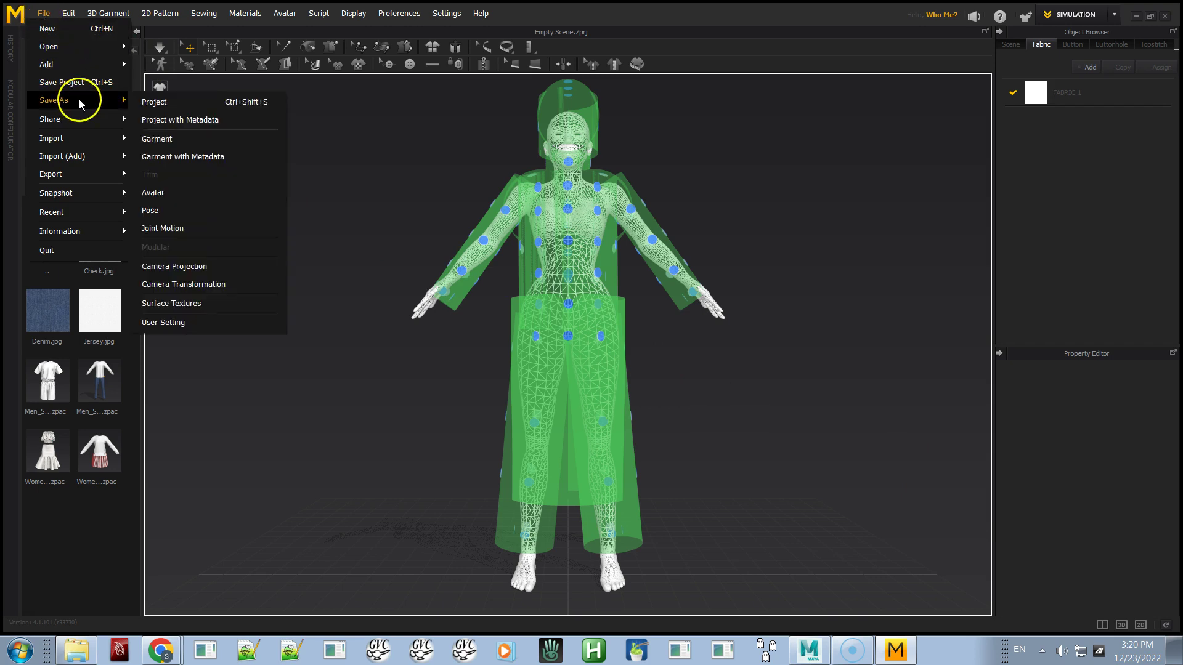
click(186, 194)
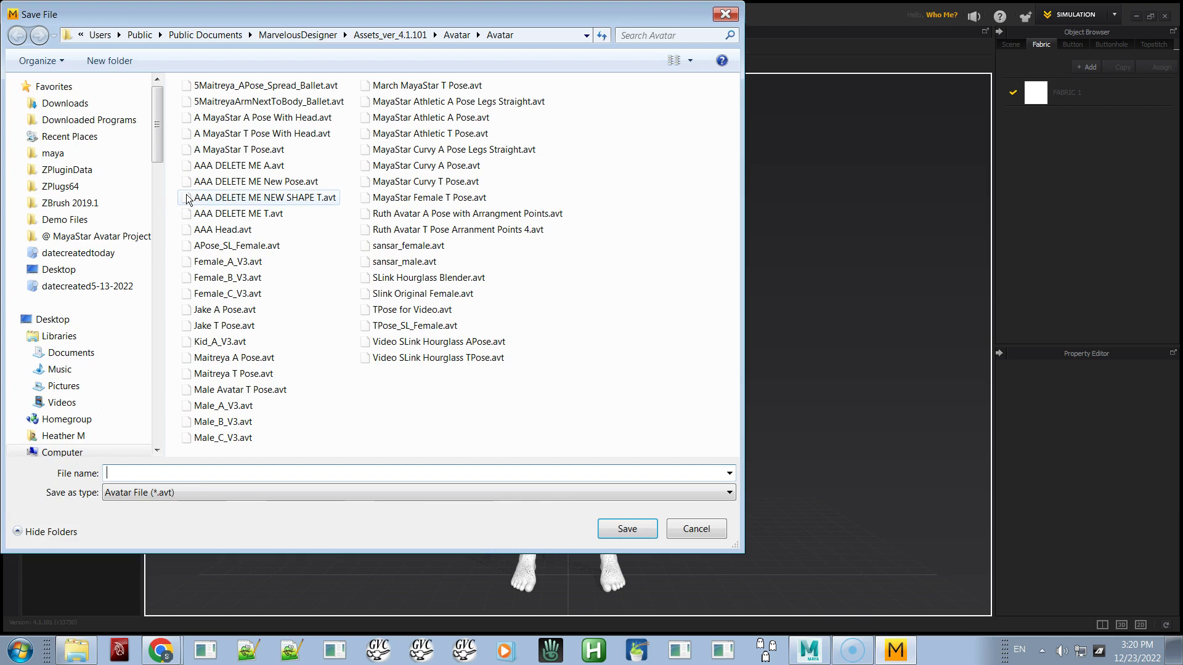
click(389, 308)
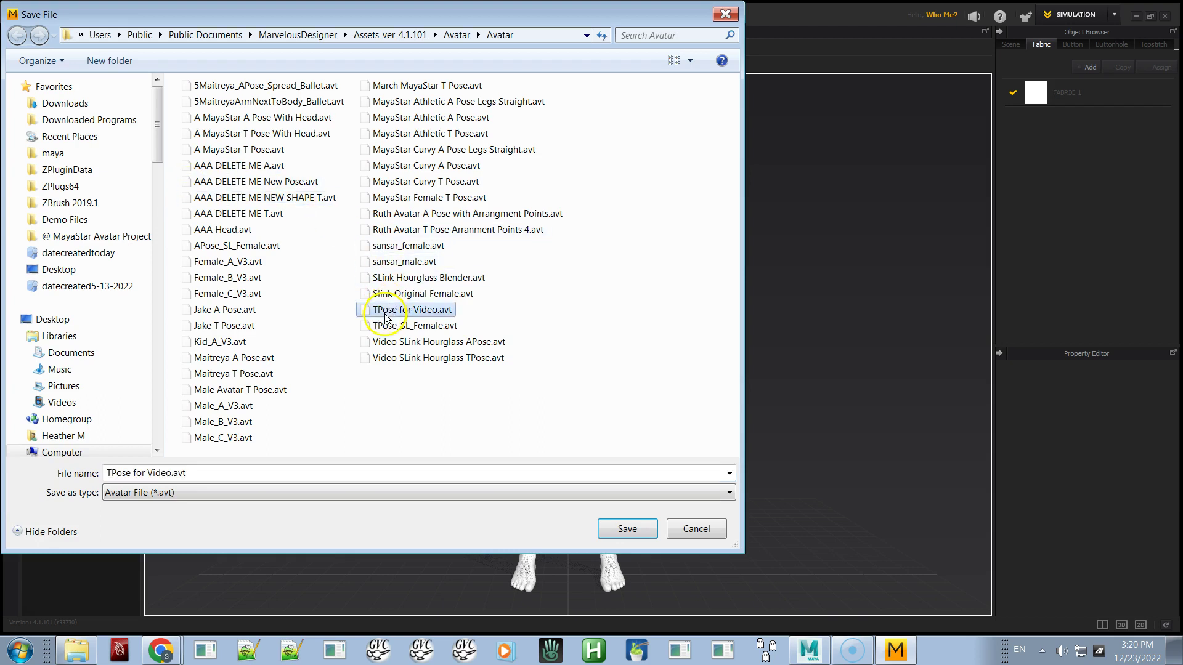
click(109, 472)
click(109, 474)
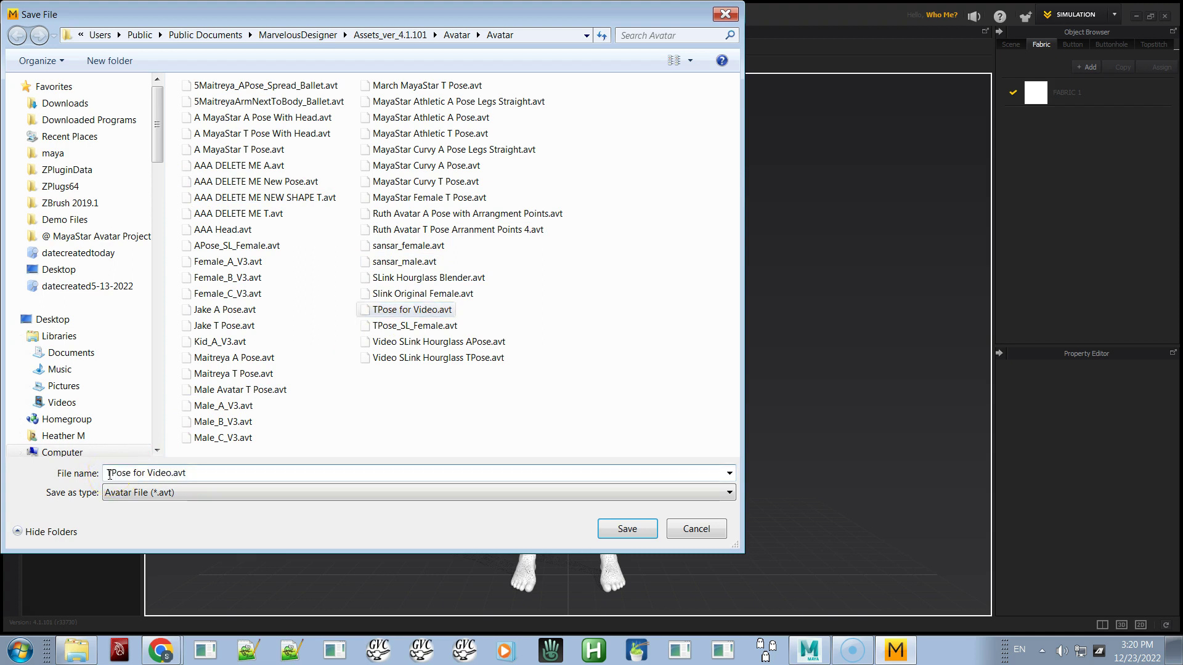
key(Delete)
text(A)
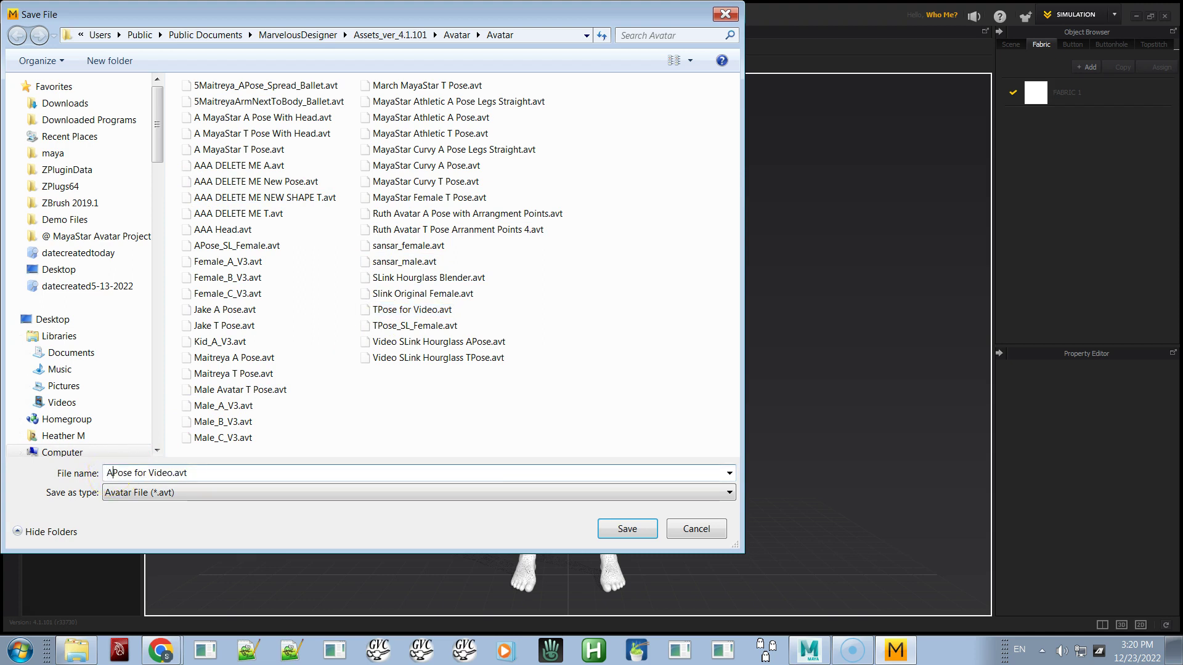
click(611, 533)
click(550, 504)
Browse the Avatar library in a wider listing and preview the saved TPose for Video.avt.
click(54, 79)
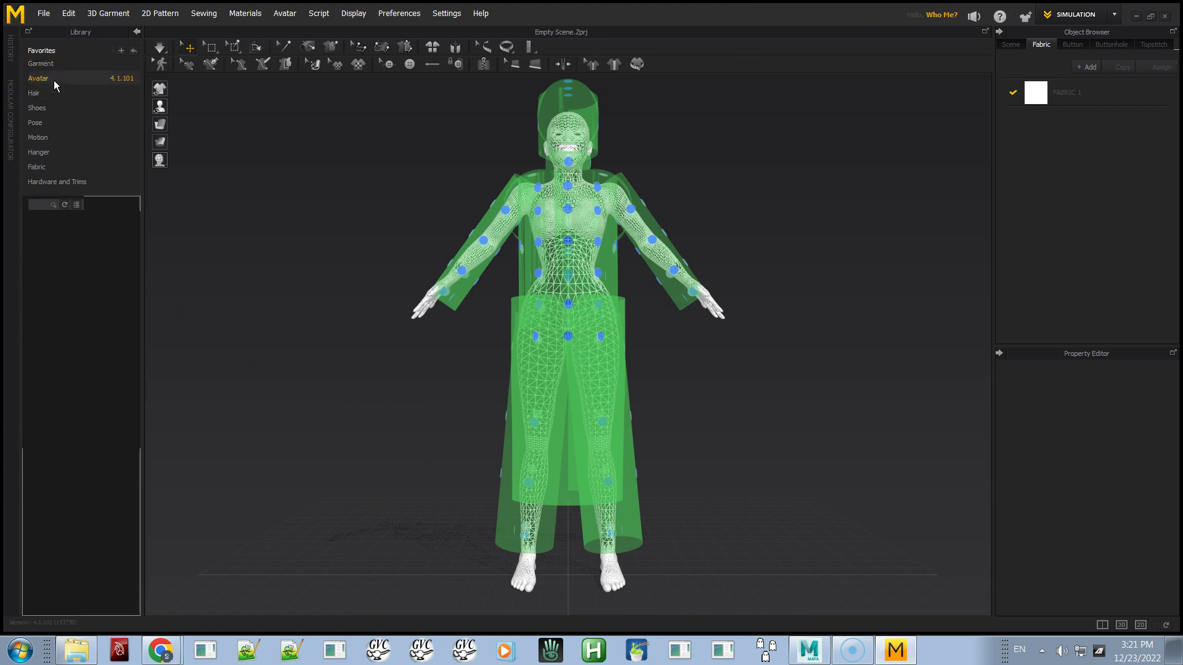
click(103, 251)
drag(135, 275, 171, 542)
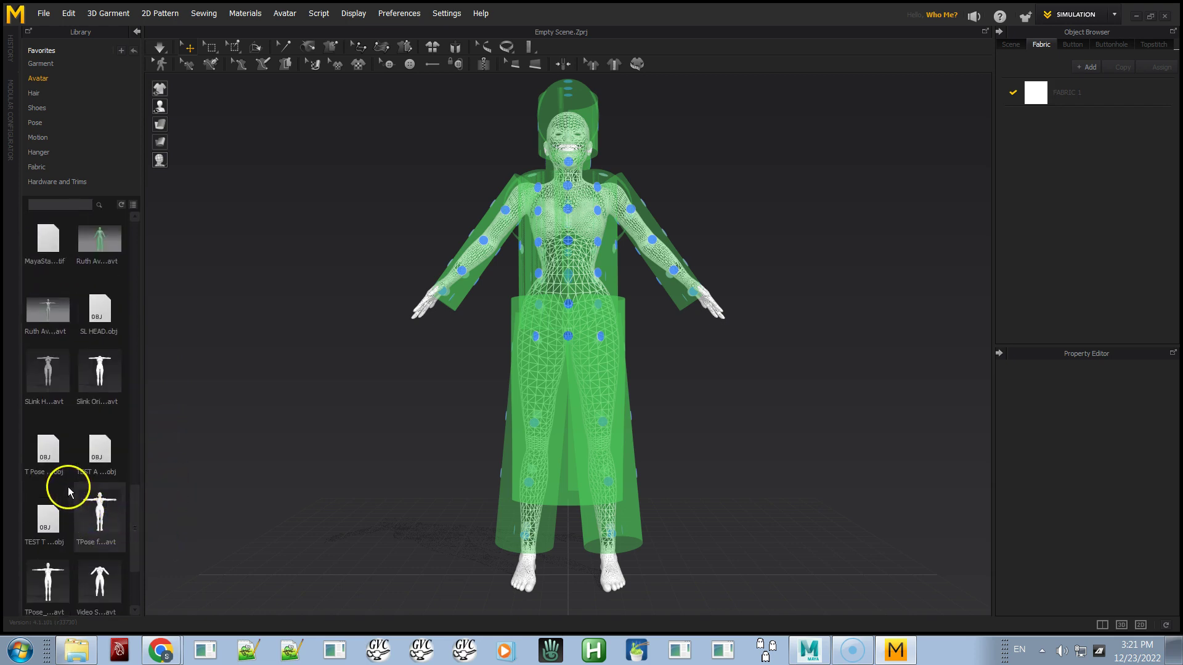
click(59, 470)
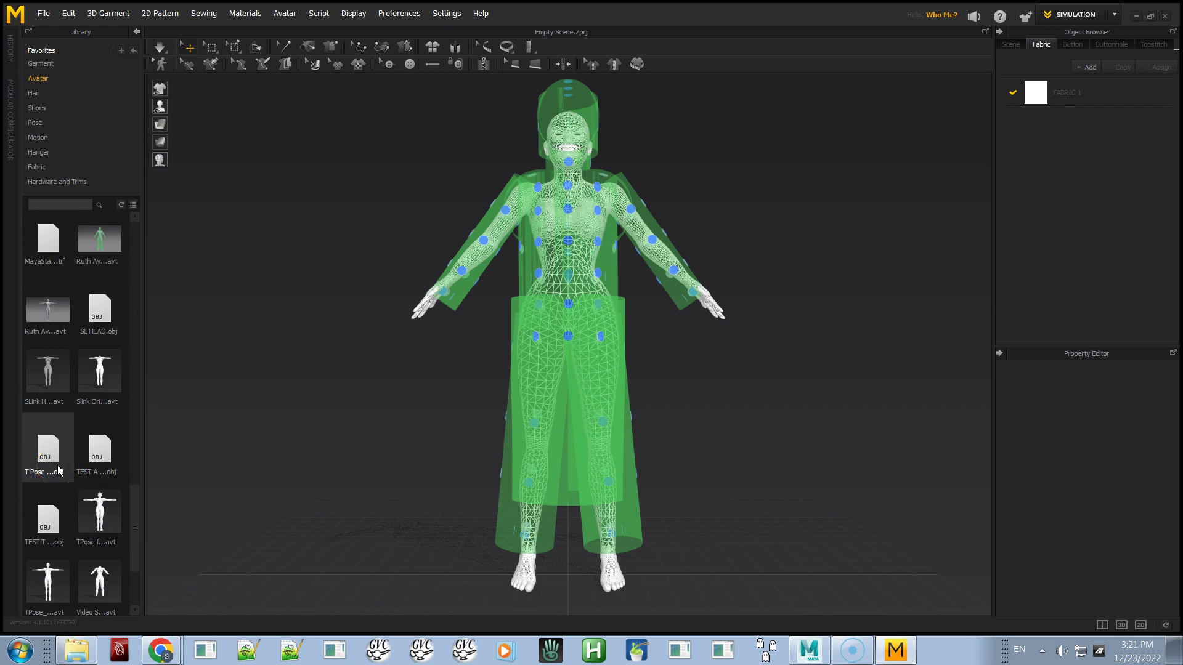
drag(142, 435, 208, 438)
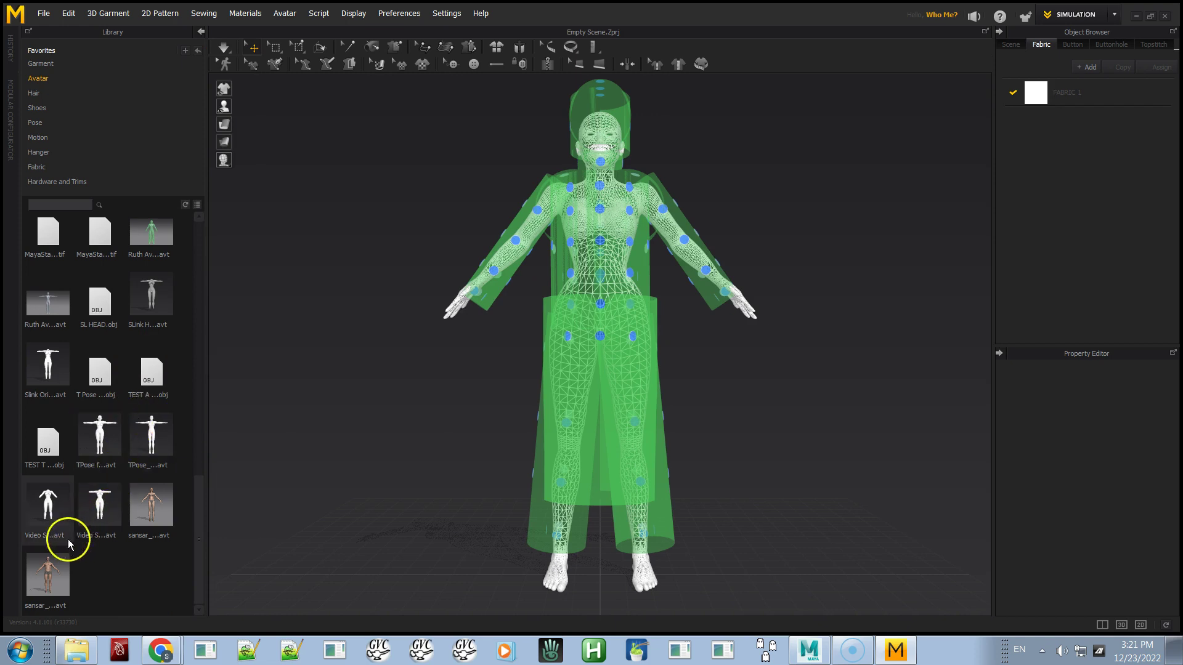
mouse_move(97, 445)
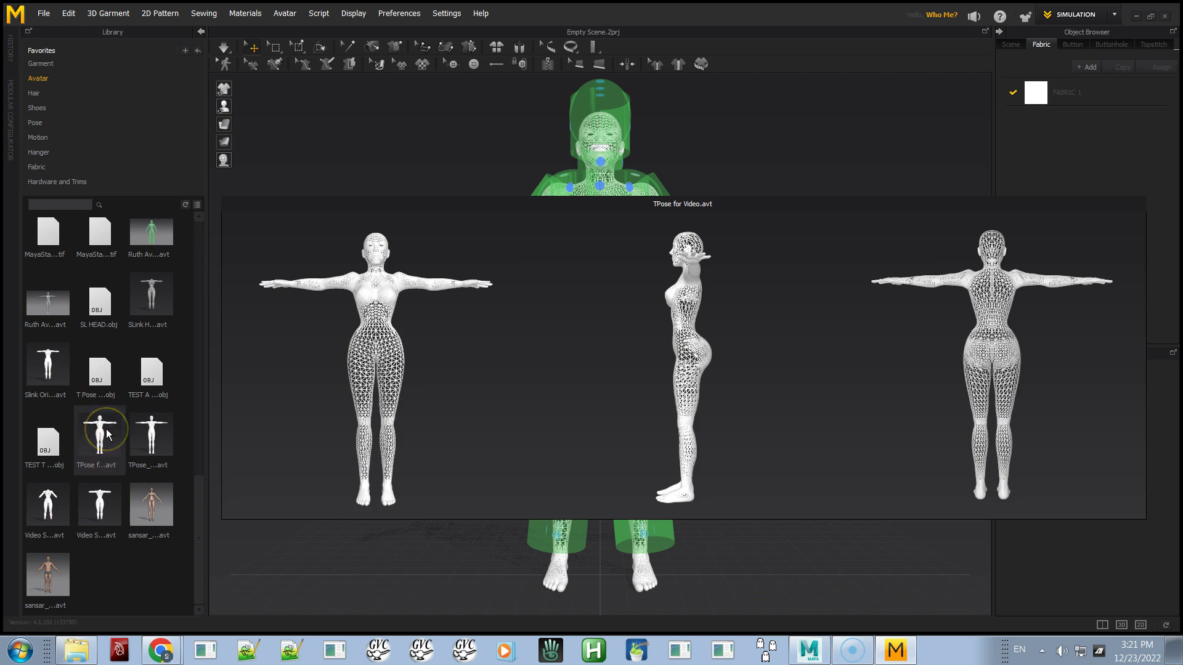
Load TPose for Video.avt from the library as a morph target for the avatar wearing trousers, using 30 morphing frames.
click(260, 106)
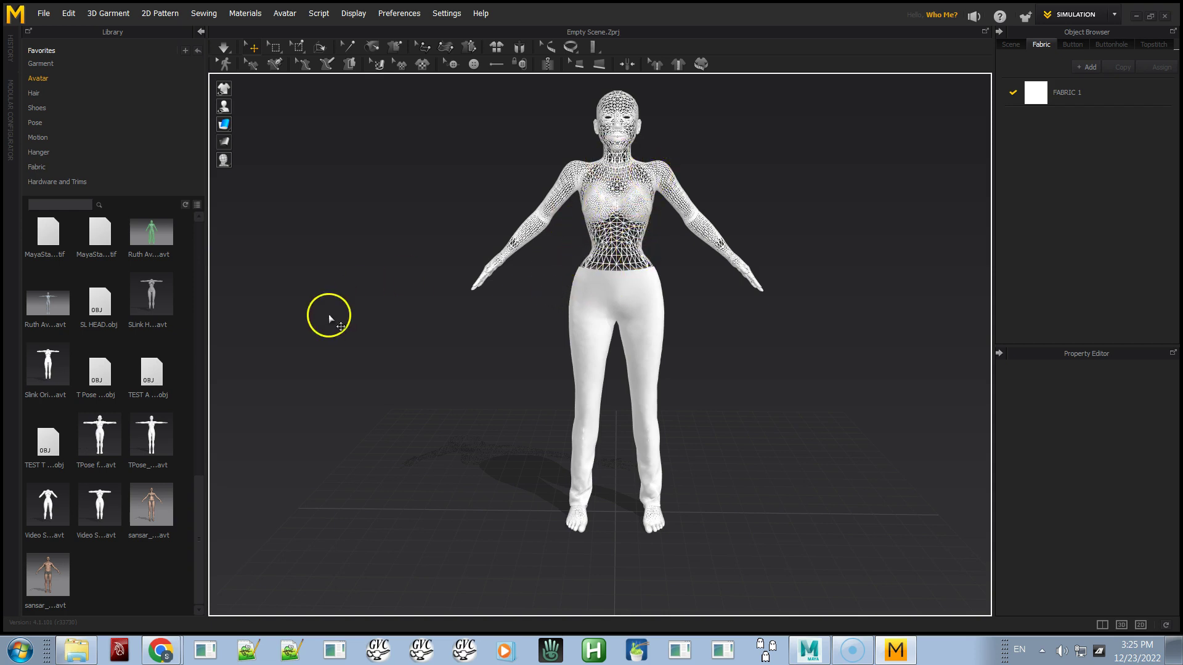
mouse_move(165, 467)
mouse_move(98, 438)
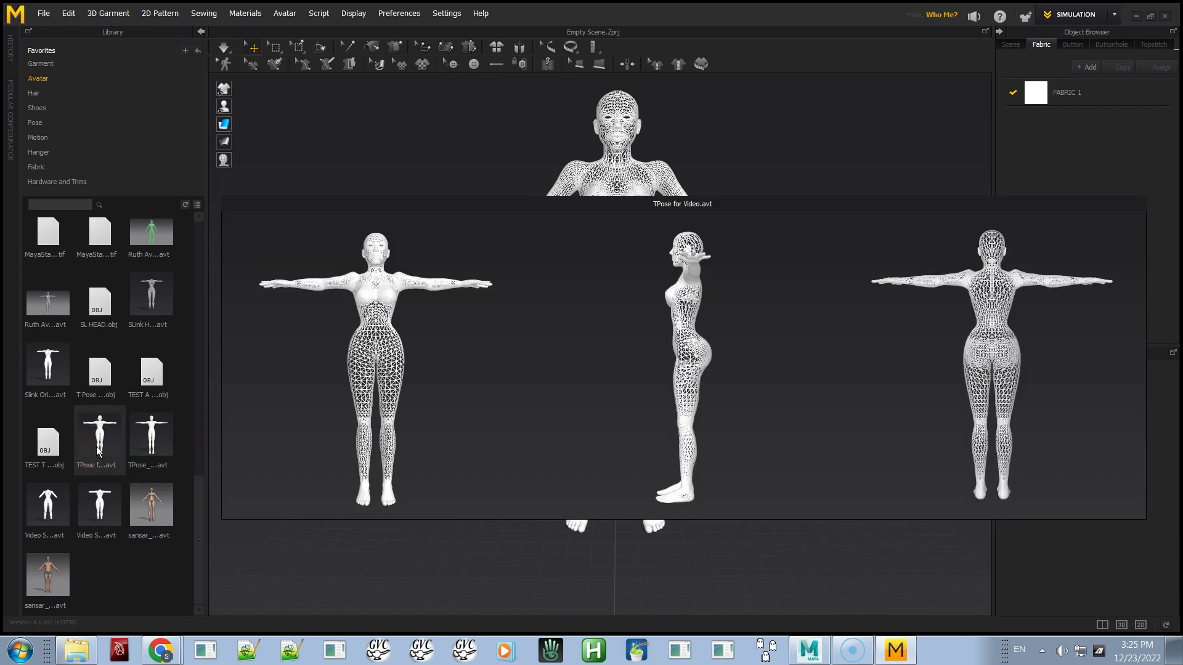
double_click(97, 439)
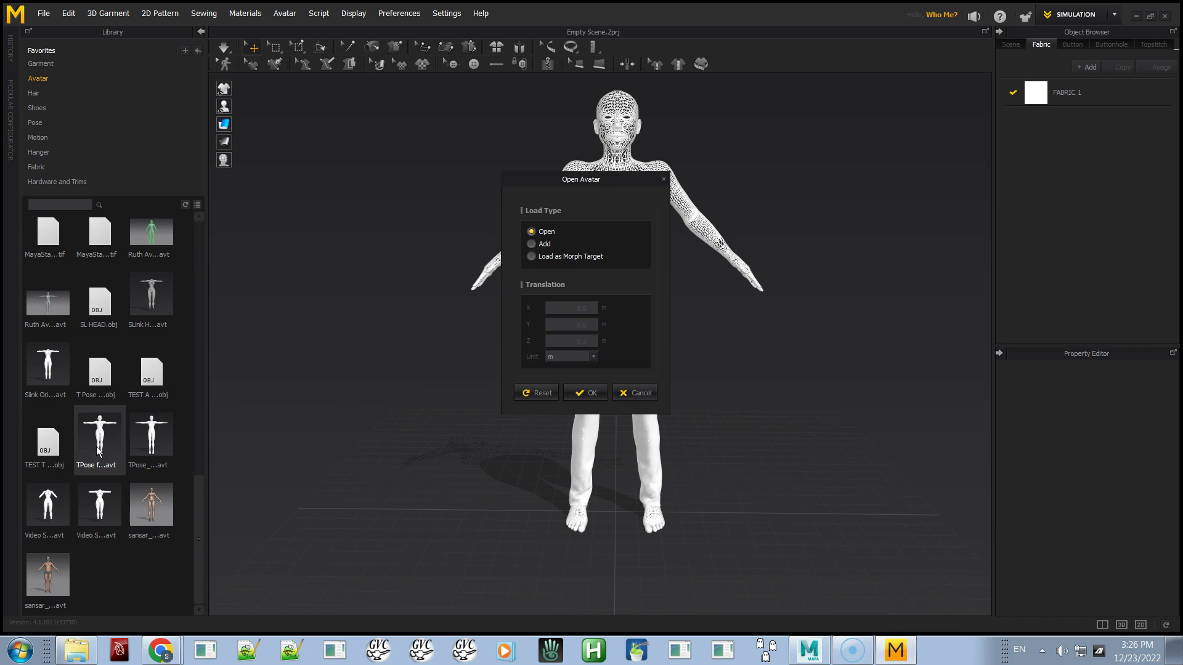
click(563, 258)
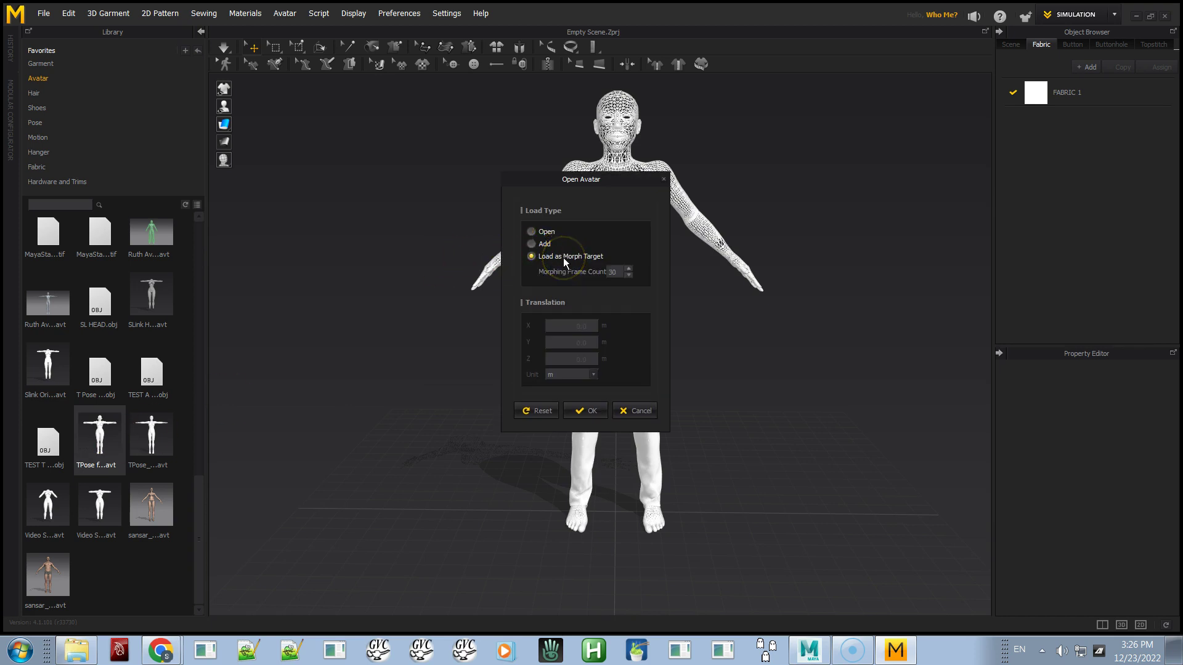
click(583, 411)
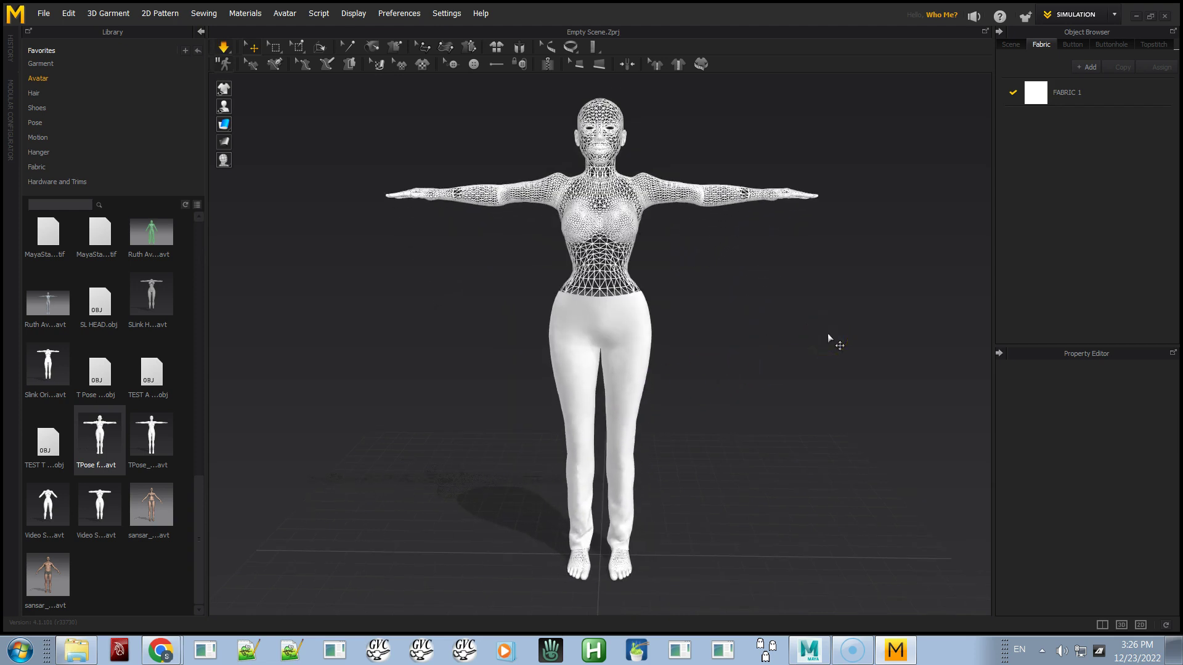
Reload the Avatar library's file listing and locate APose for Video.avt by its preview.
right_drag(668, 317, 556, 297)
click(44, 78)
click(35, 78)
click(94, 495)
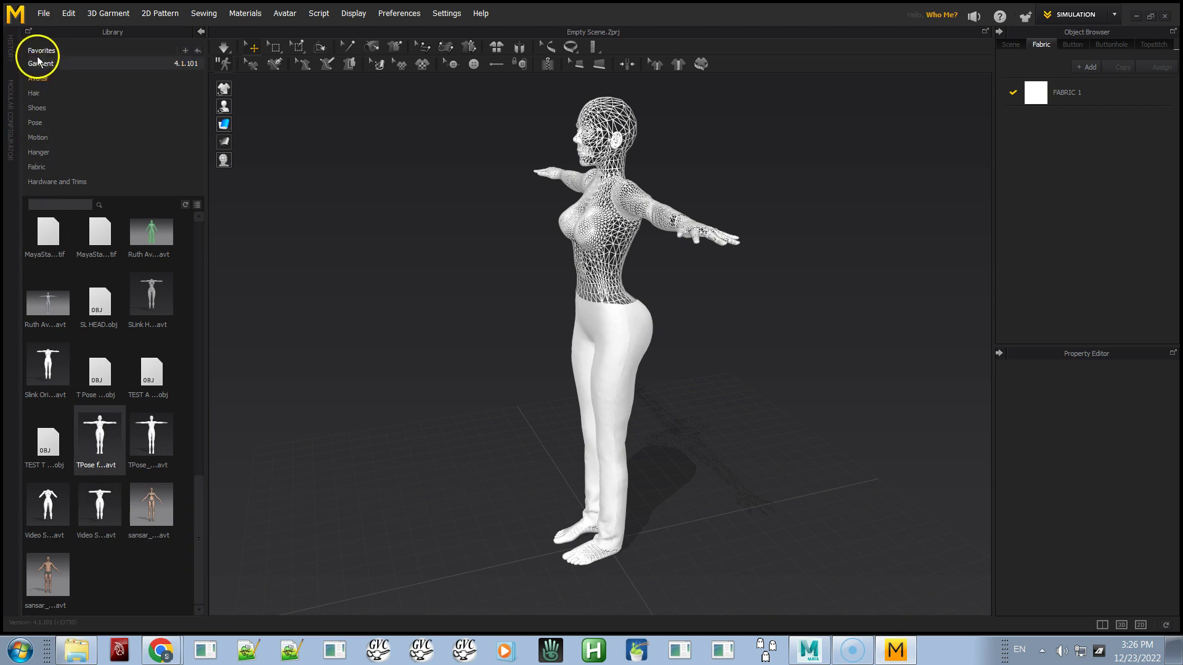
click(38, 67)
click(43, 77)
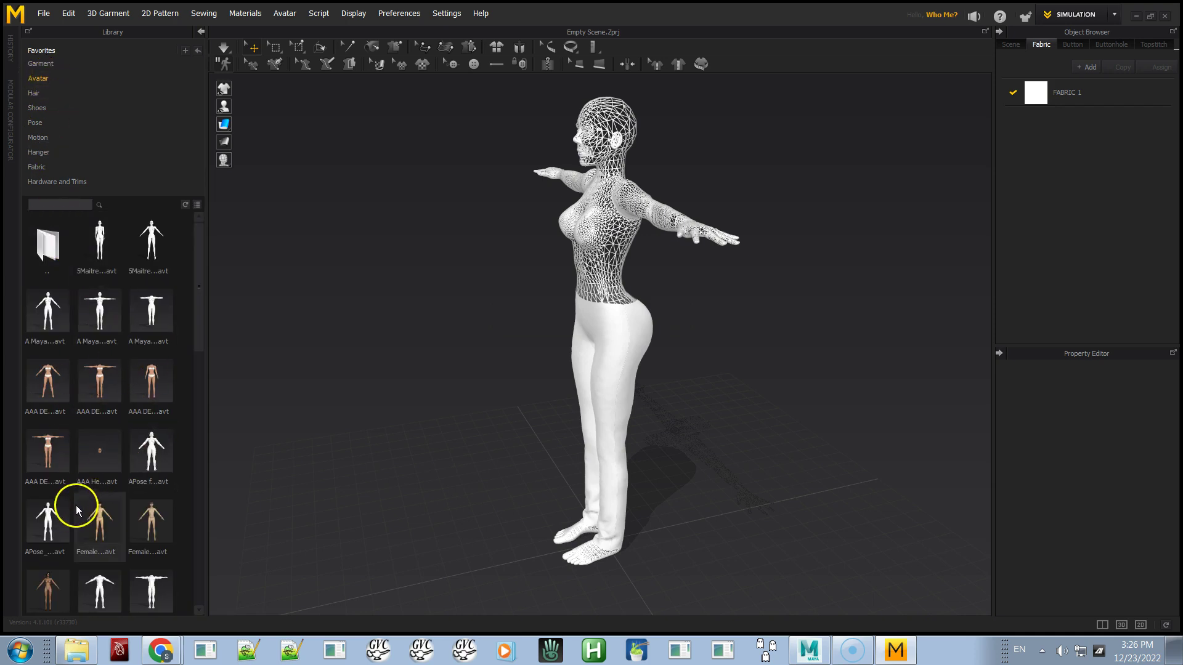
drag(199, 261, 190, 383)
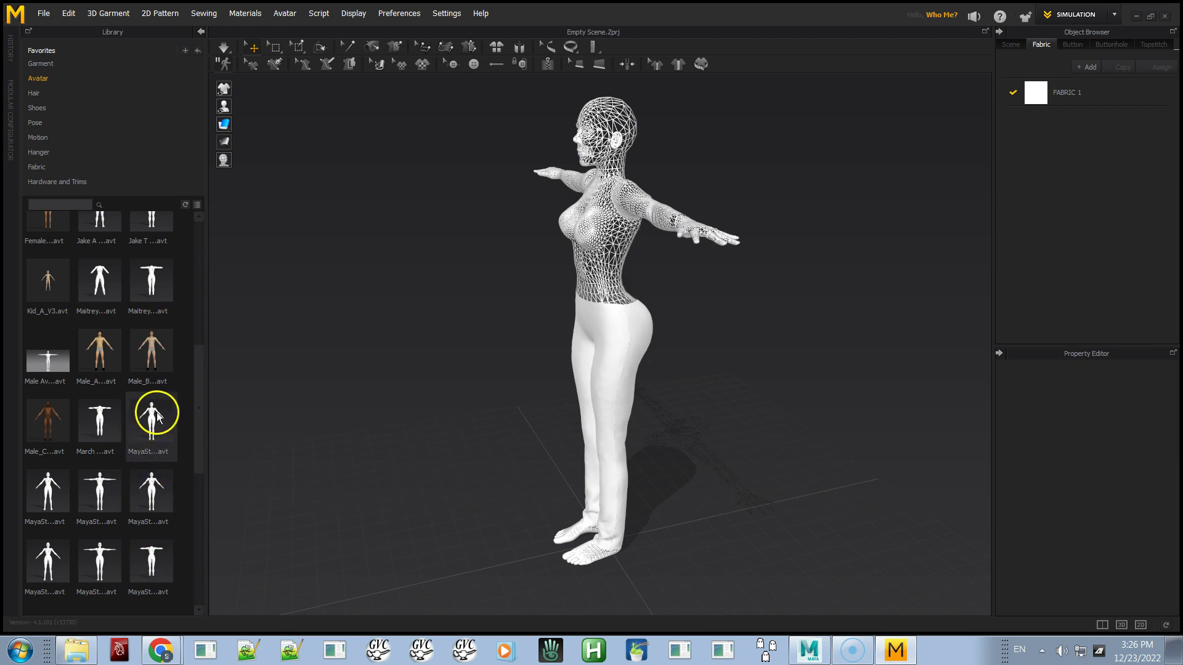
drag(198, 408, 199, 353)
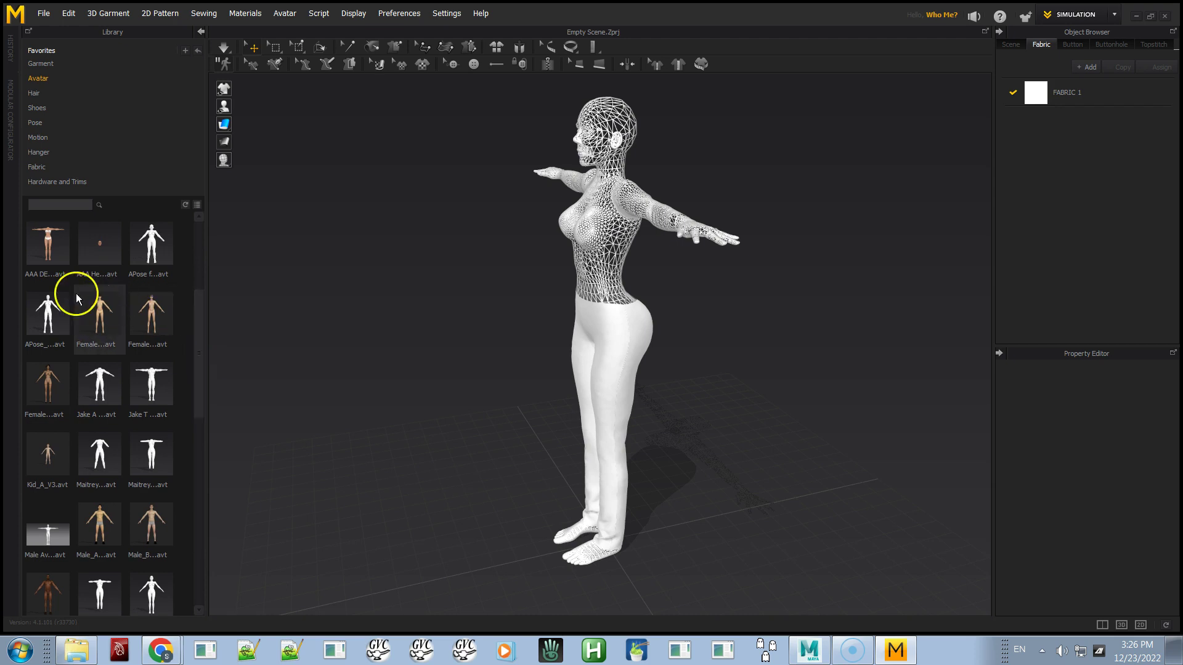
mouse_move(49, 309)
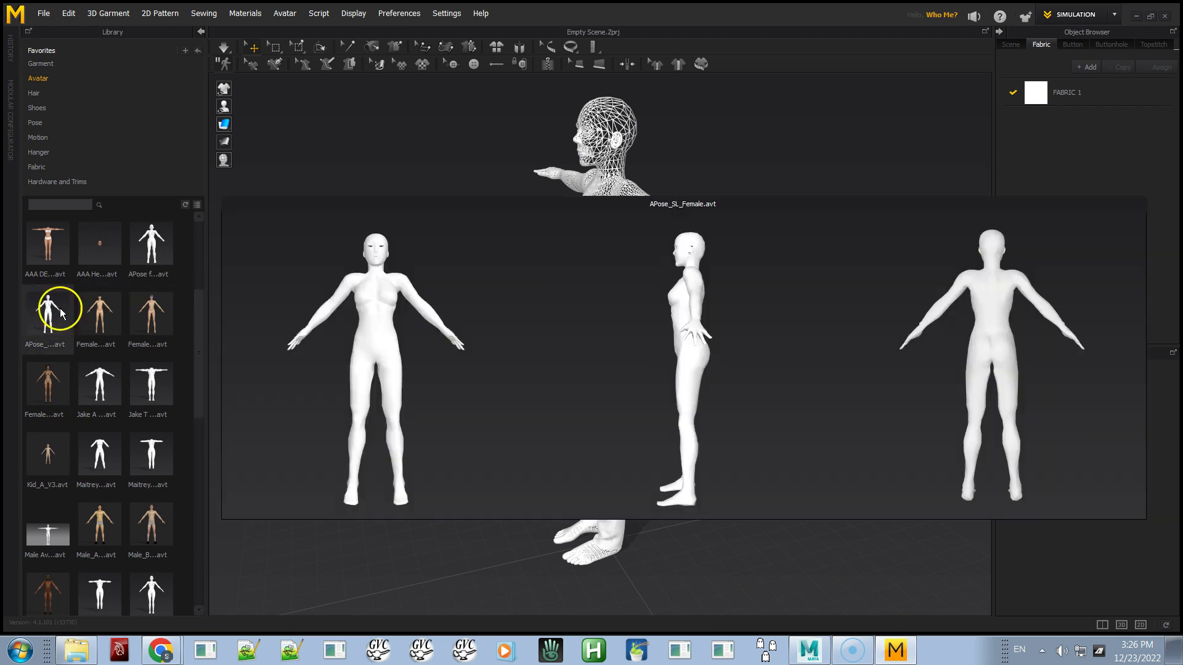
mouse_move(150, 255)
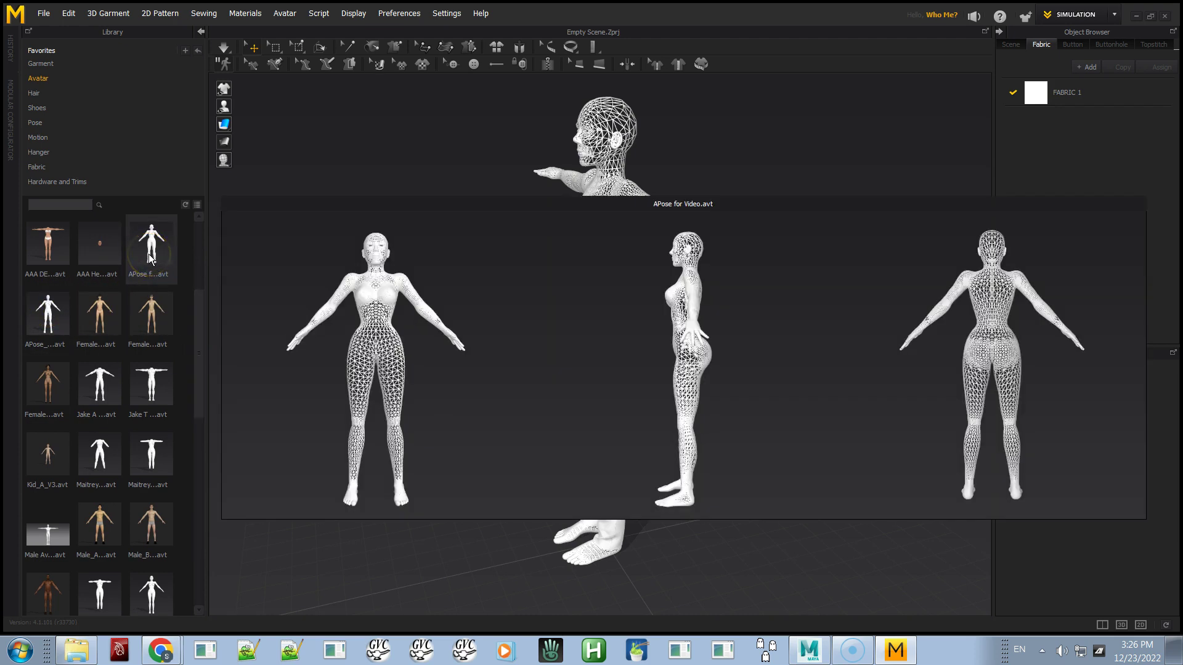
Load APose for Video.avt as a morph target with 30 morphing frames to return the dressed avatar to the A-pose.
double_click(165, 256)
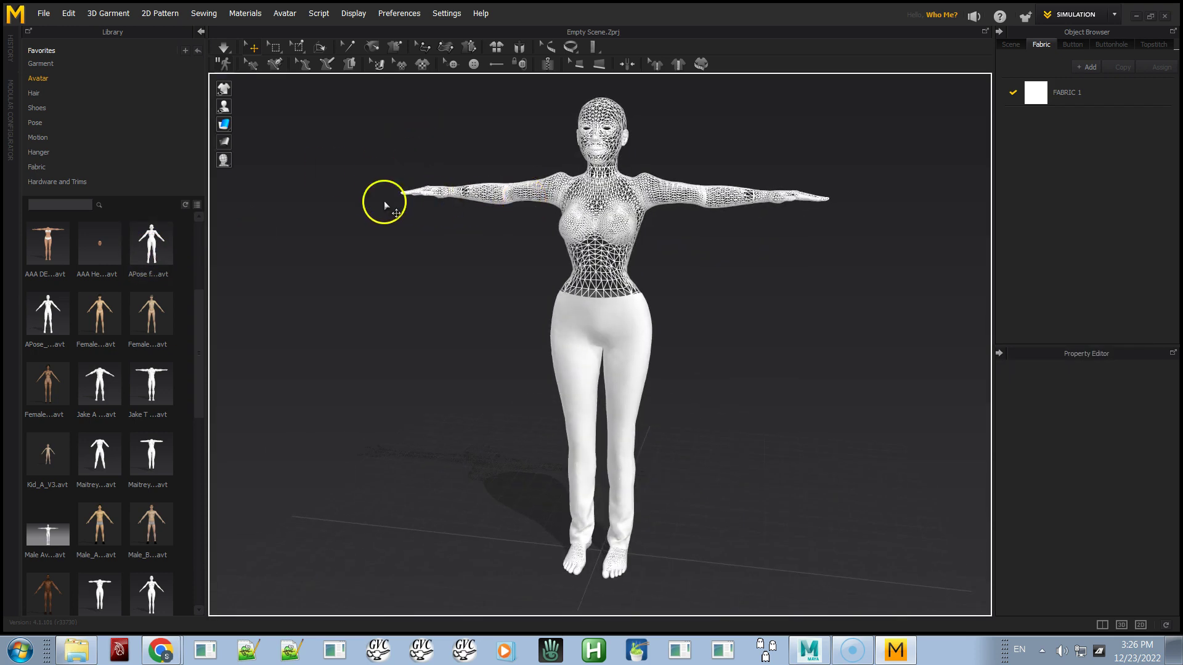
double_click(149, 246)
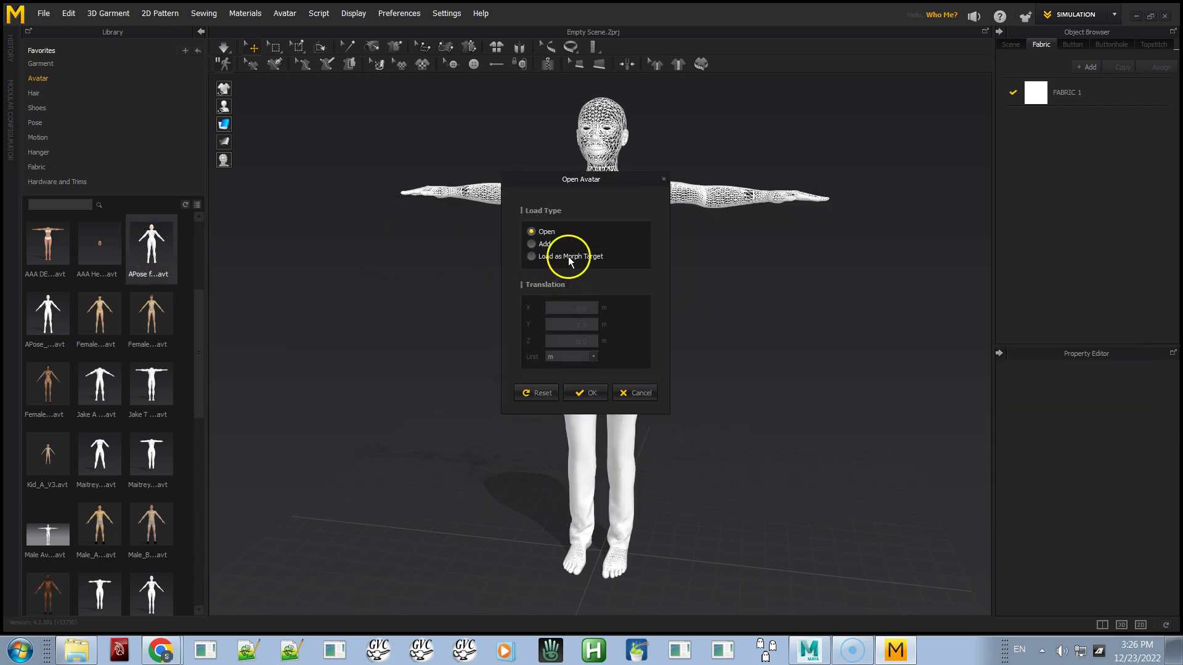
click(570, 256)
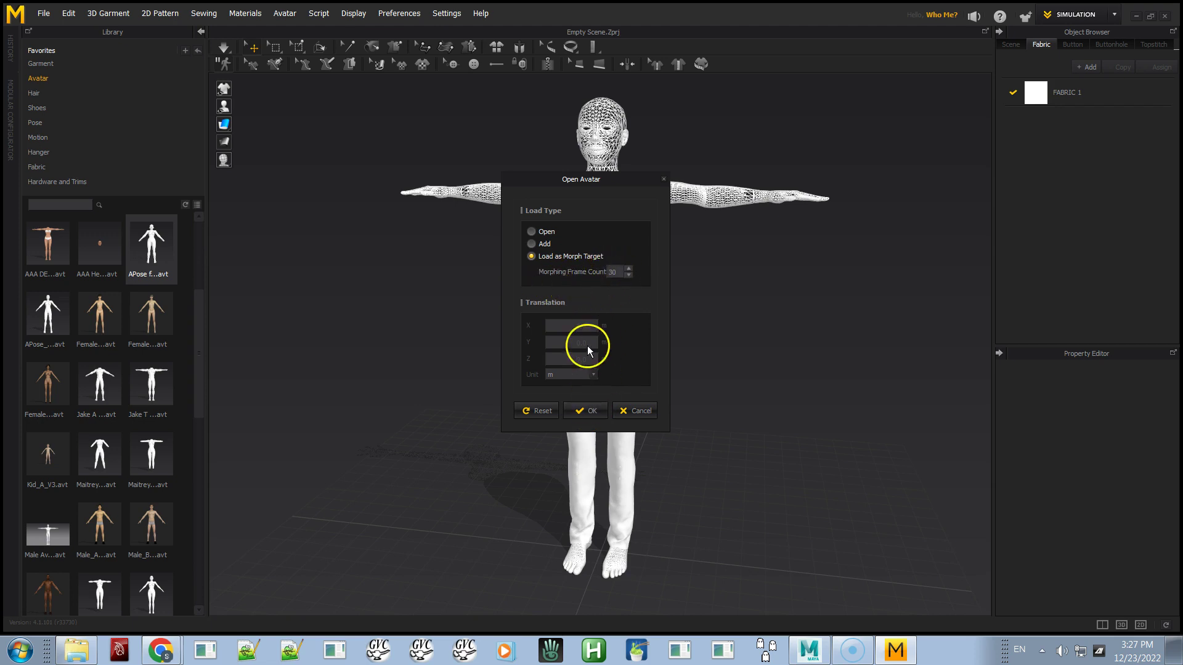
click(586, 411)
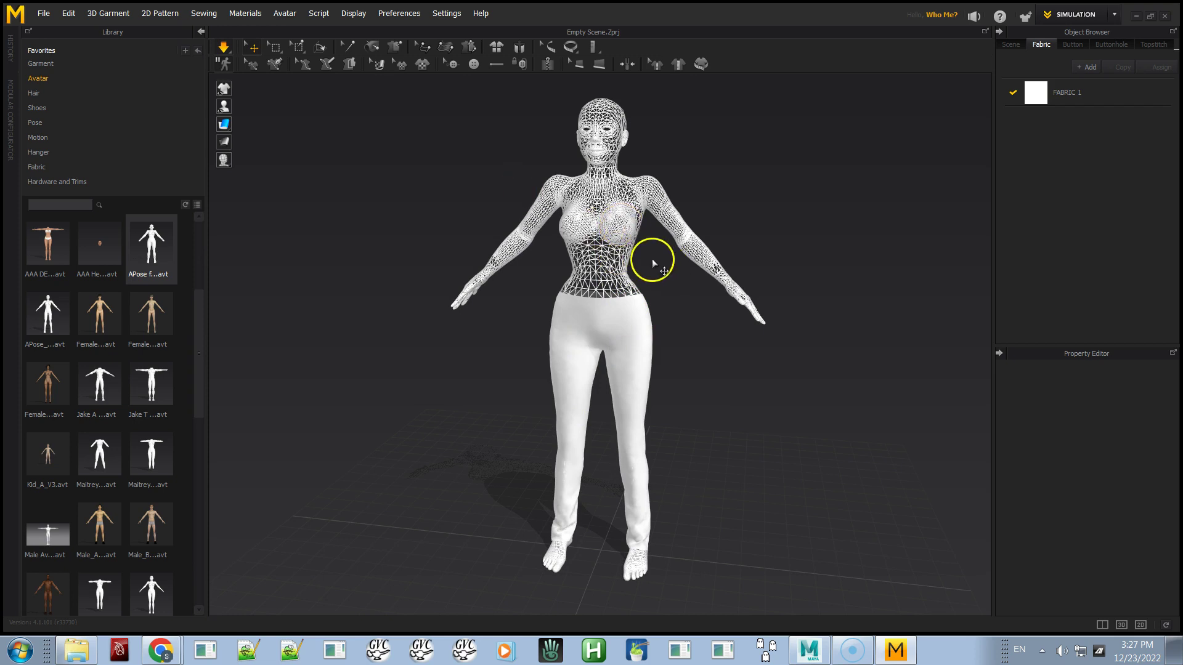
Examine the trousers on the morphed A-pose avatar up close and from slightly different angles.
mouse_move(623, 327)
right_down()
mouse_move(704, 320)
mouse_move(629, 331)
right_up()
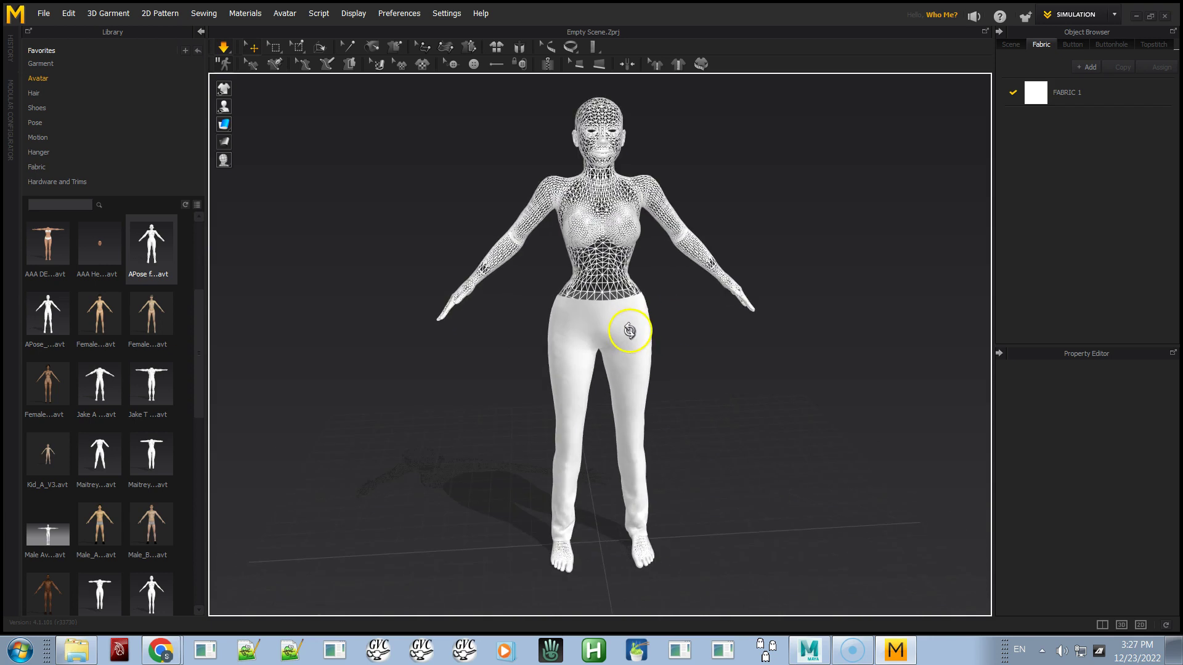
scroll(647, 330, up, 3)
scroll(631, 343, down, 3)
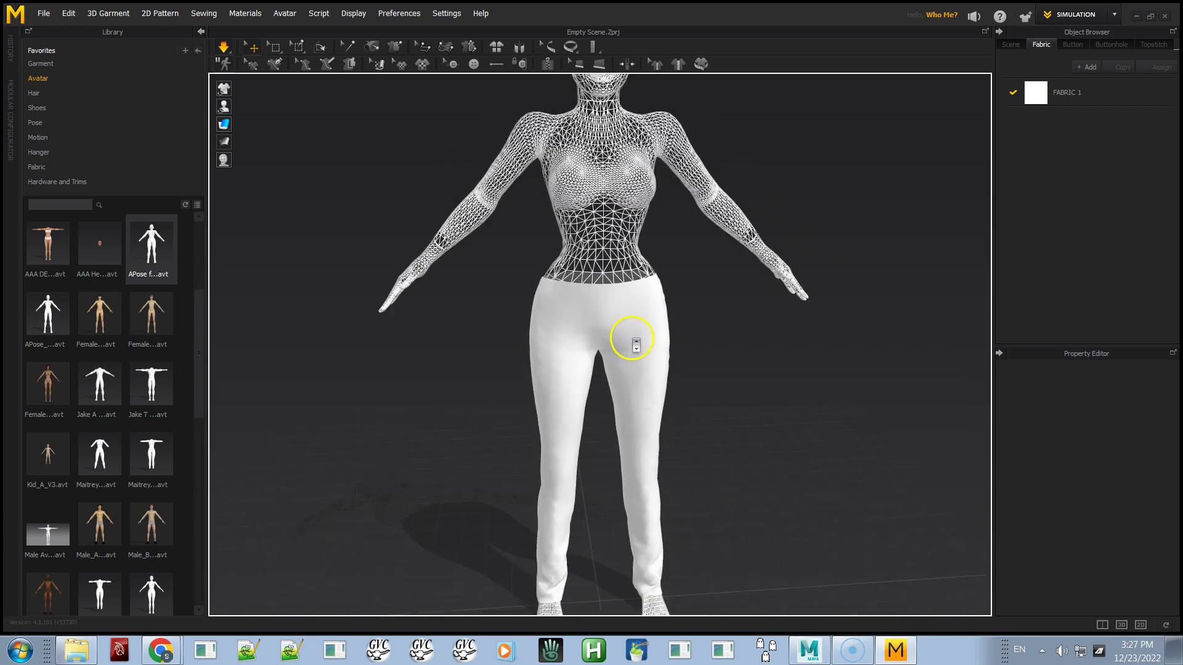
right_drag(625, 328, 617, 311)
scroll(610, 293, down, 3)
mouse_move(601, 271)
right_down()
mouse_move(577, 279)
mouse_move(581, 265)
mouse_move(587, 273)
right_up()
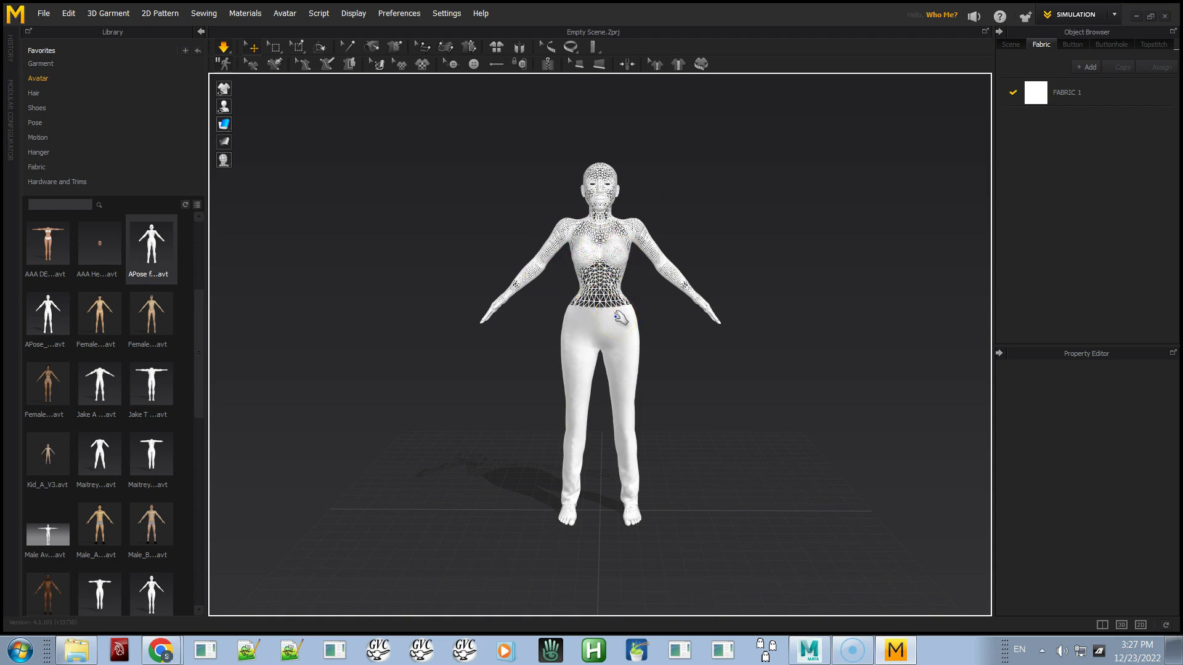
mouse_move(643, 308)
right_down()
mouse_move(634, 322)
mouse_move(465, 314)
mouse_move(409, 293)
mouse_move(396, 309)
mouse_move(437, 319)
mouse_move(583, 309)
mouse_move(612, 327)
mouse_move(655, 315)
right_up()
mouse_move(655, 316)
mouse_down()
mouse_move(594, 344)
mouse_move(554, 282)
mouse_move(615, 234)
mouse_move(662, 277)
mouse_move(517, 354)
mouse_move(520, 333)
mouse_move(668, 304)
mouse_move(634, 327)
mouse_up()
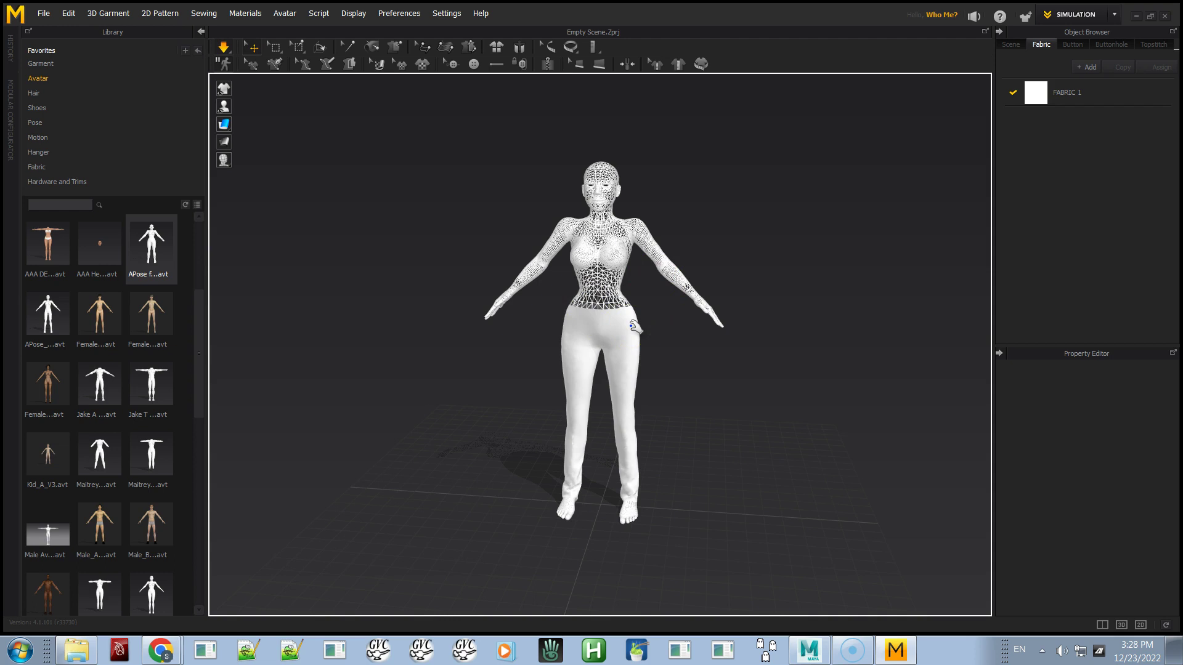
mouse_move(633, 326)
mouse_down()
mouse_move(527, 258)
mouse_move(547, 290)
mouse_move(486, 341)
mouse_up()
mouse_move(486, 341)
right_down()
mouse_move(576, 335)
mouse_move(482, 349)
right_up()
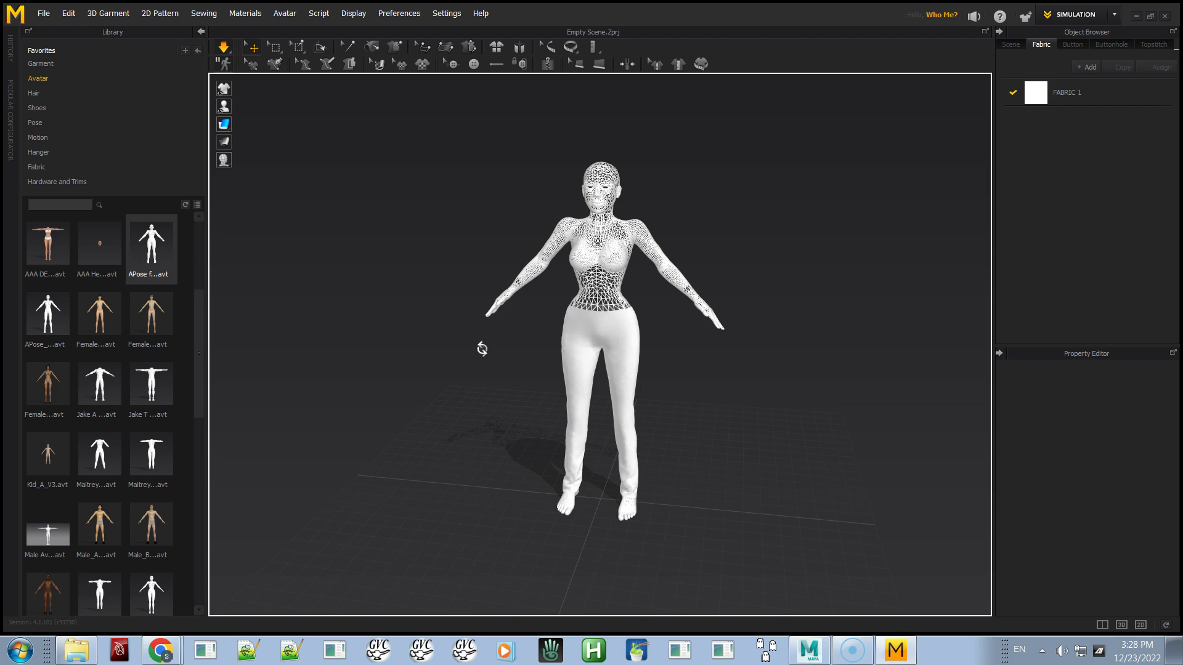
right_drag(527, 331, 695, 318)
key(alt+Tab)
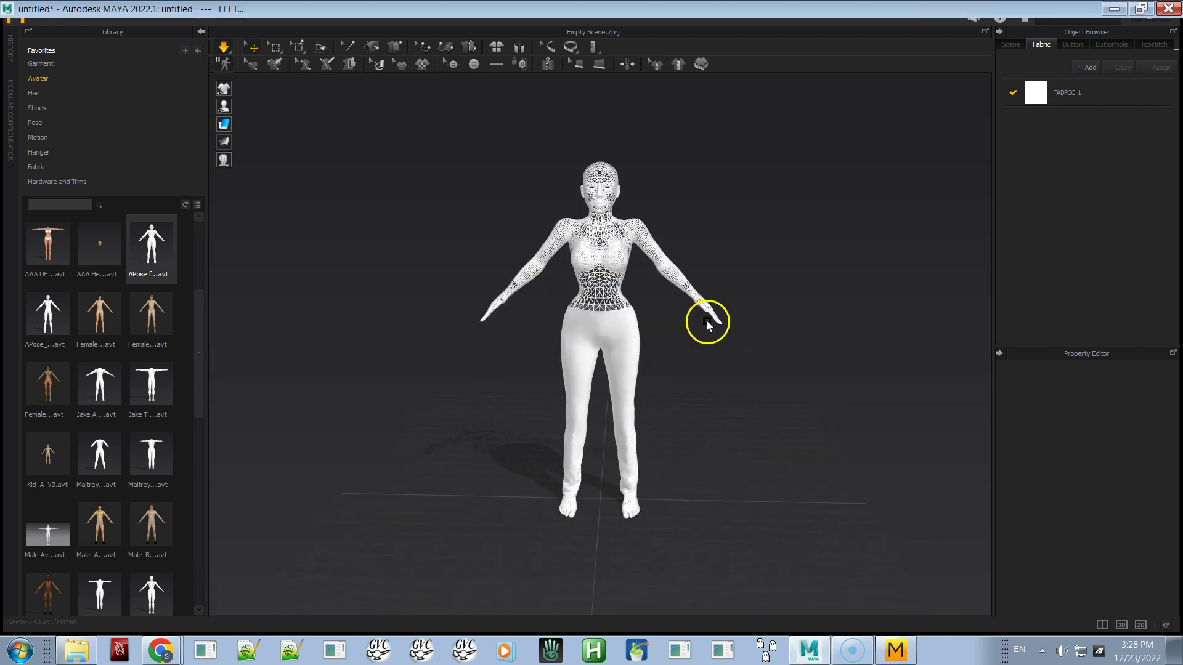
alt+drag(699, 332, 654, 364)
alt+drag(595, 323, 587, 304)
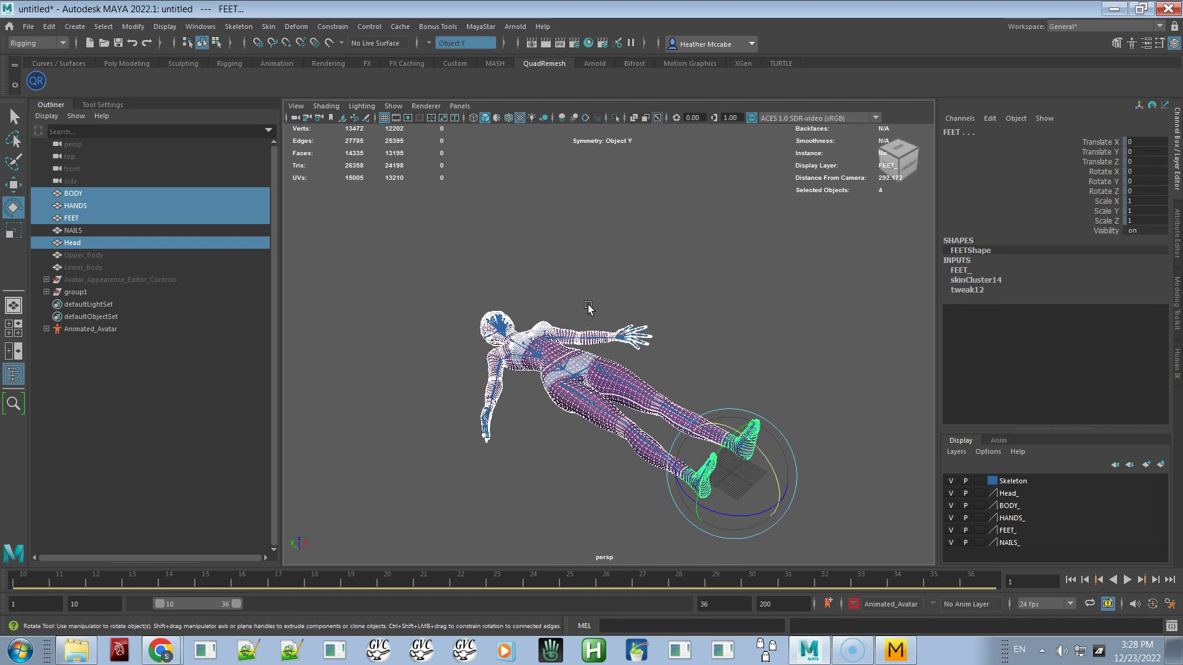
key(alt+Tab)
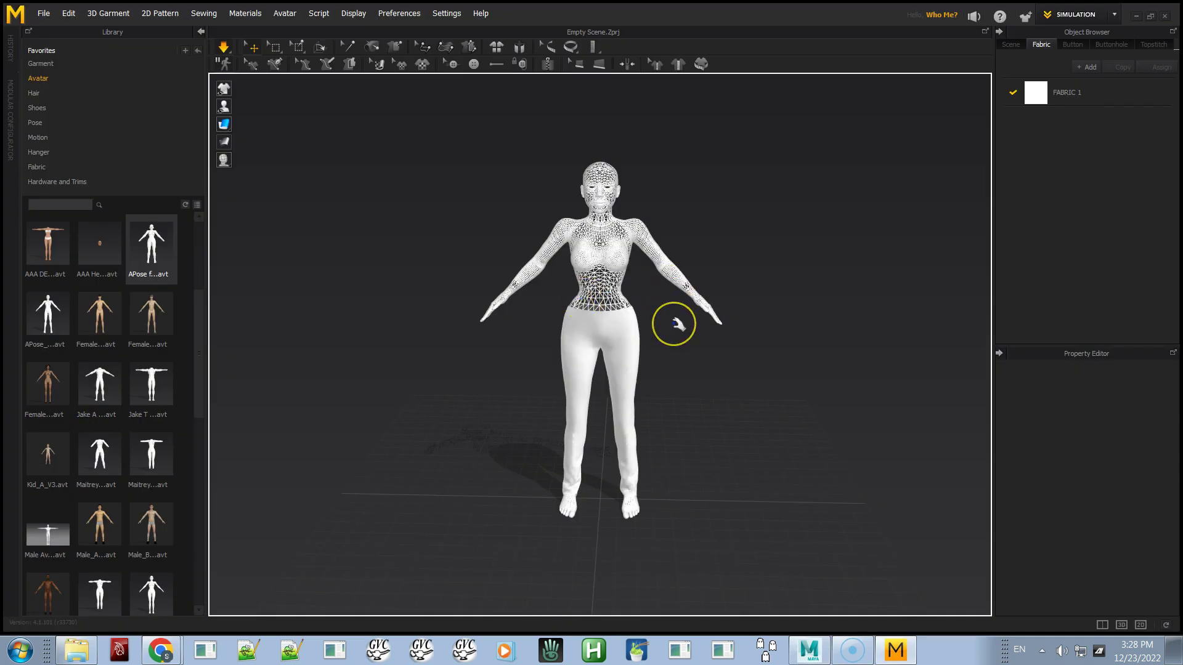
right_drag(684, 346, 626, 367)
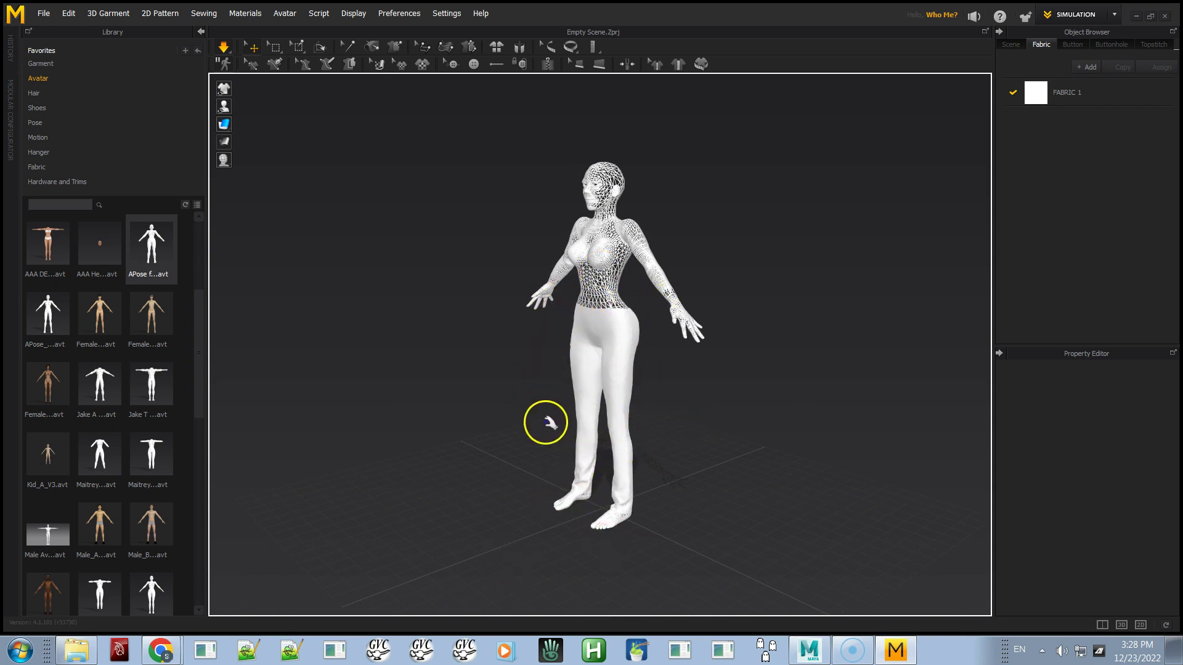
Switch to Maya and set Rotate X and Rotate Y of group1 to 0 so the avatar stands upright.
key(alt+Tab)
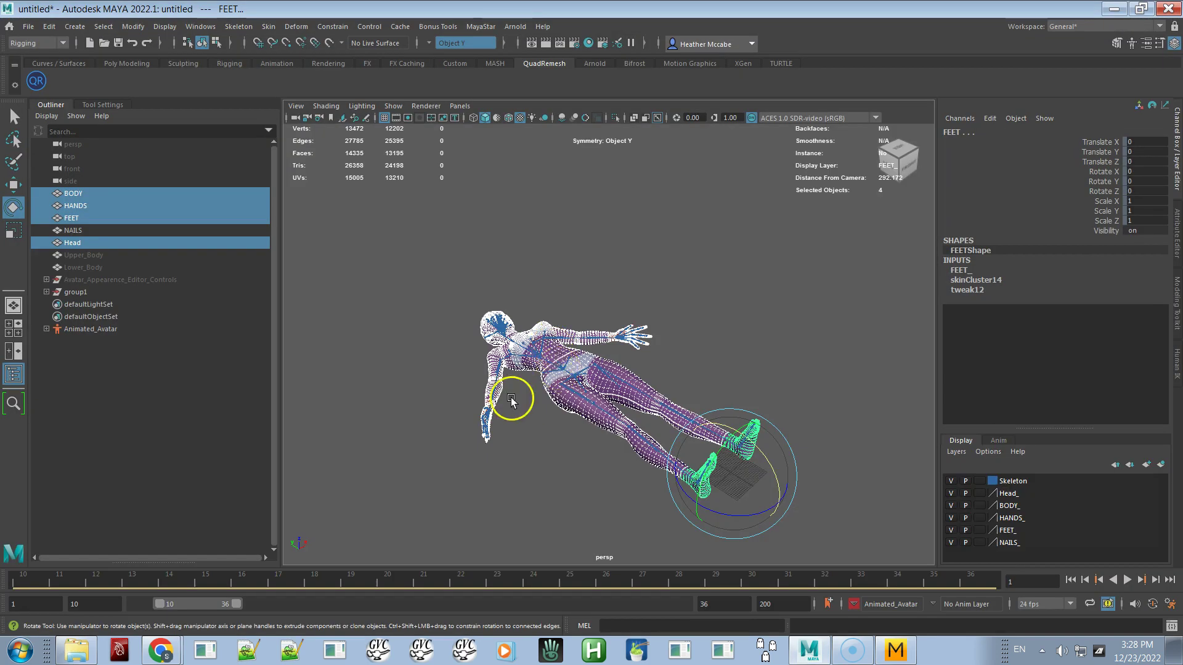
click(75, 293)
mouse_move(75, 296)
mouse_down()
mouse_move(64, 296)
mouse_move(86, 299)
mouse_up()
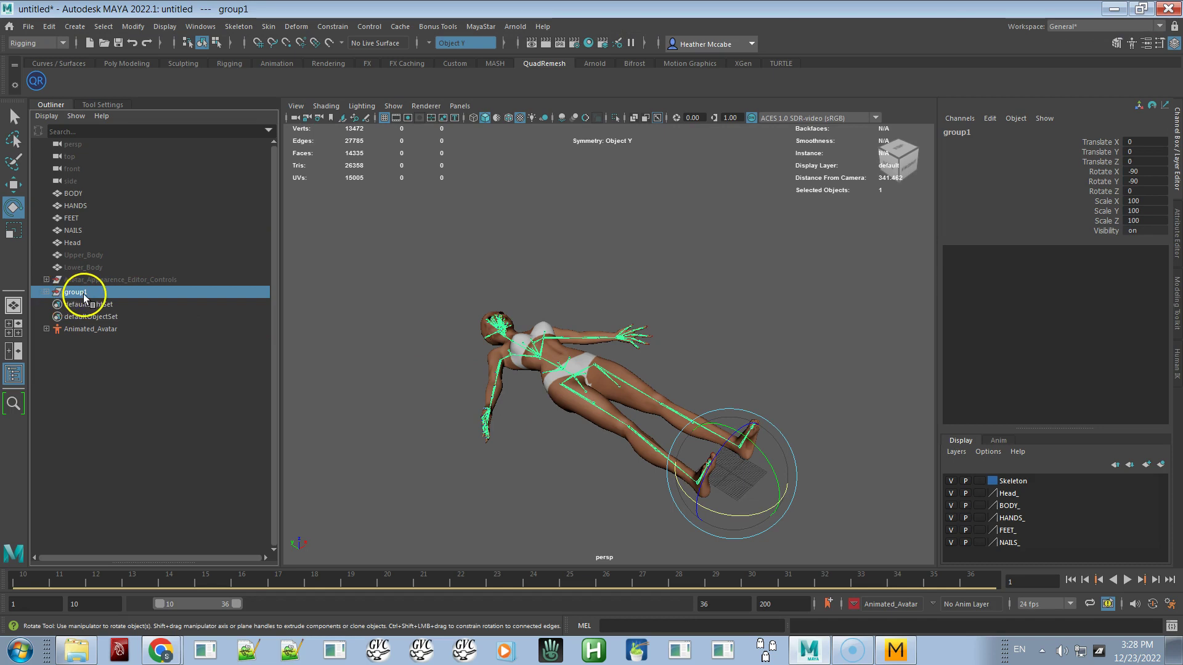
double_click(1147, 175)
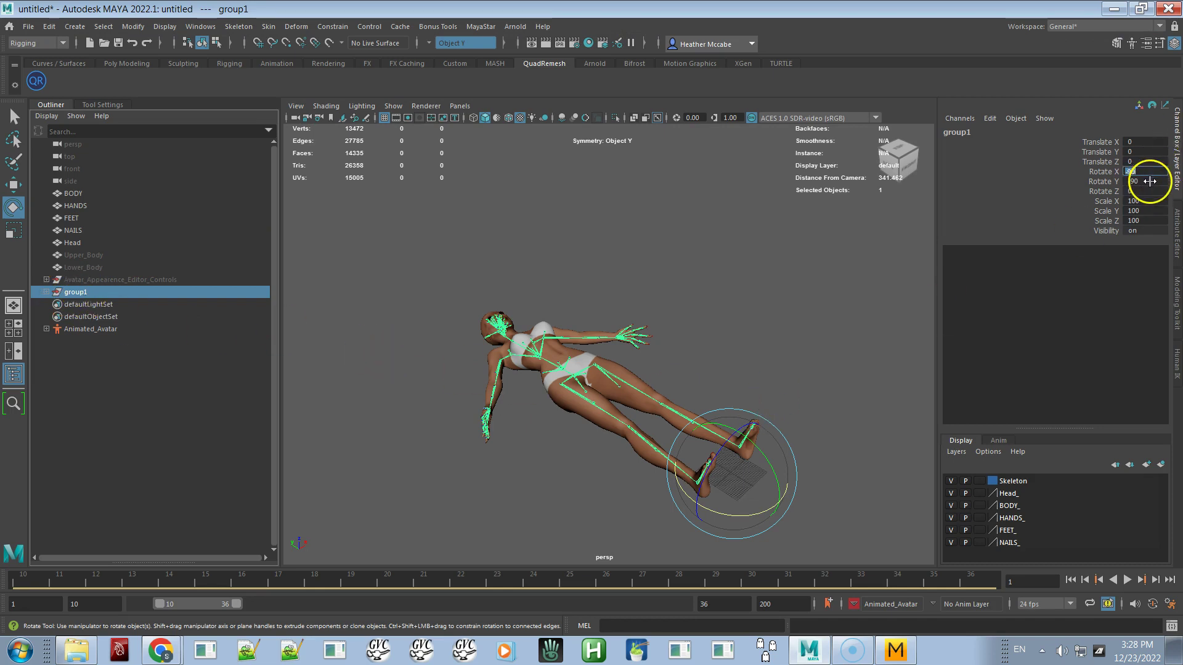
text(0)
key(Return)
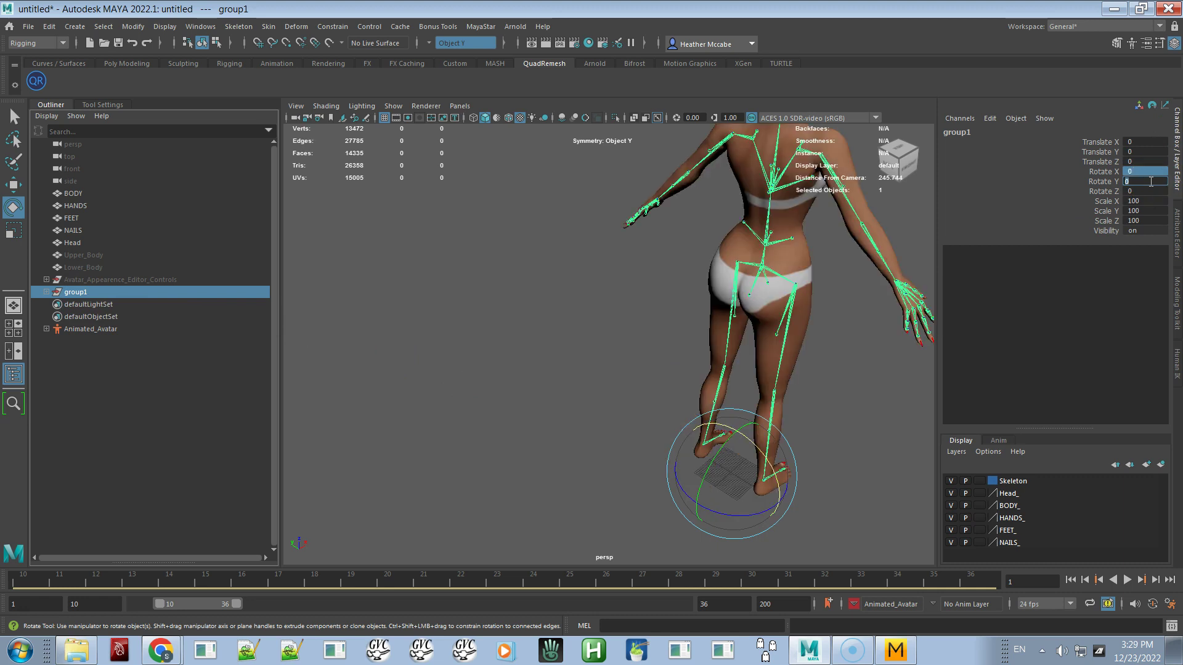
alt+drag(803, 378, 560, 400)
alt+middle_drag(560, 401, 690, 488)
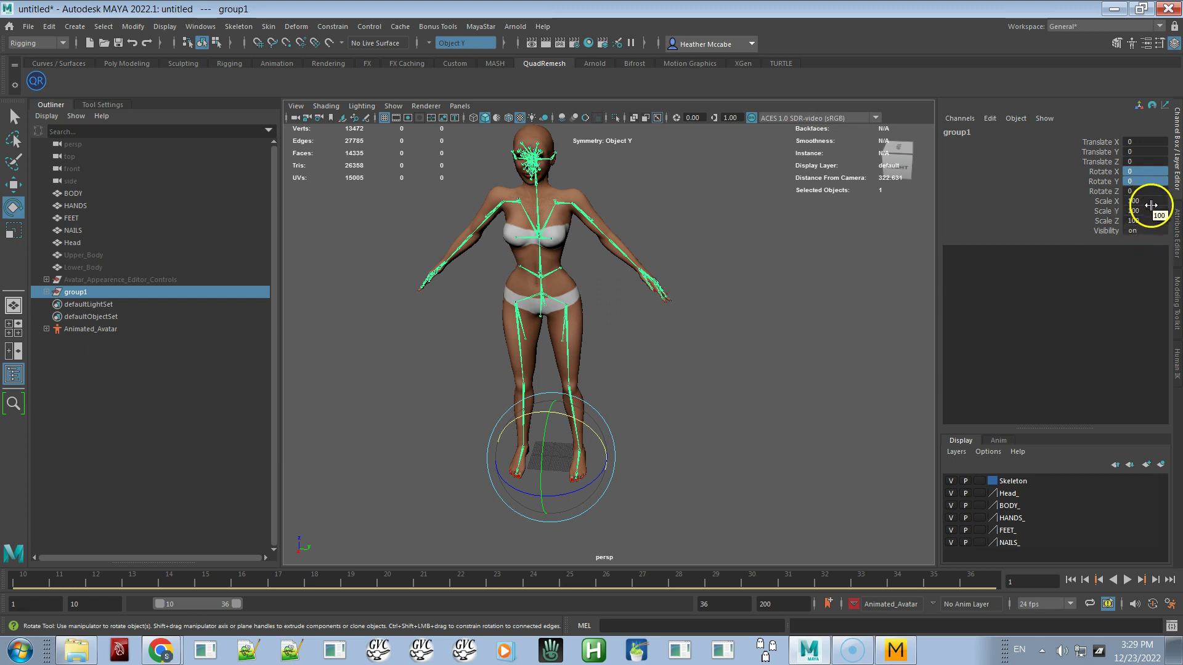
Set Scale X, Scale Y and Scale Z of group1 to 1.
drag(1150, 200, 1155, 220)
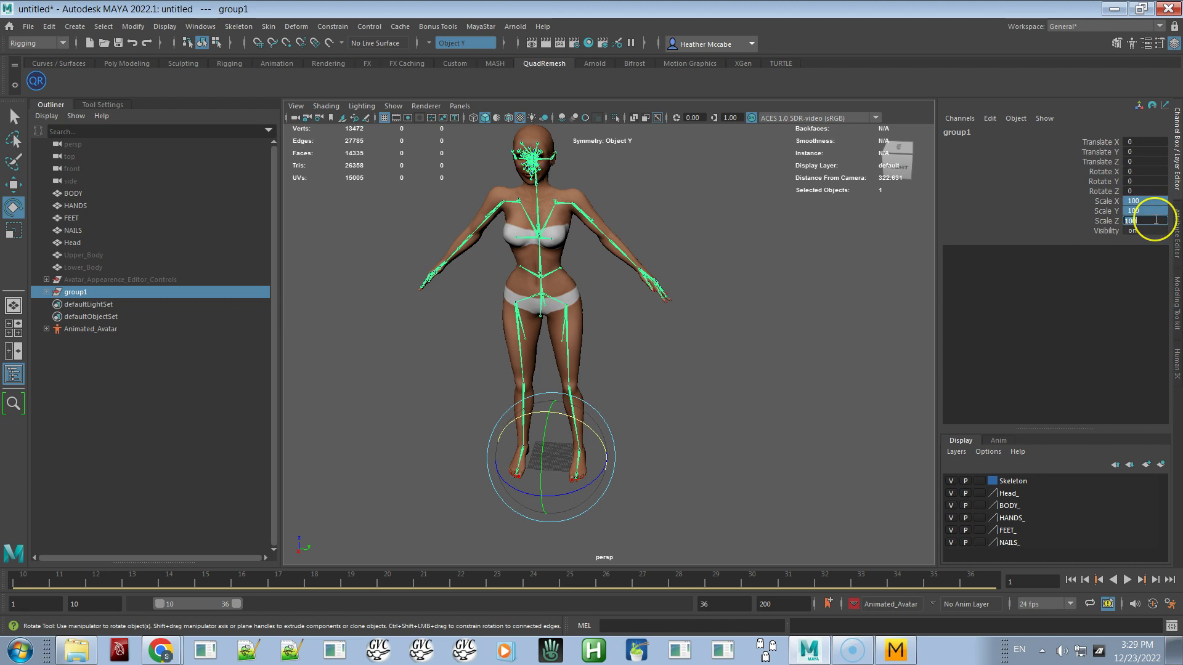
text(1)
key(Return)
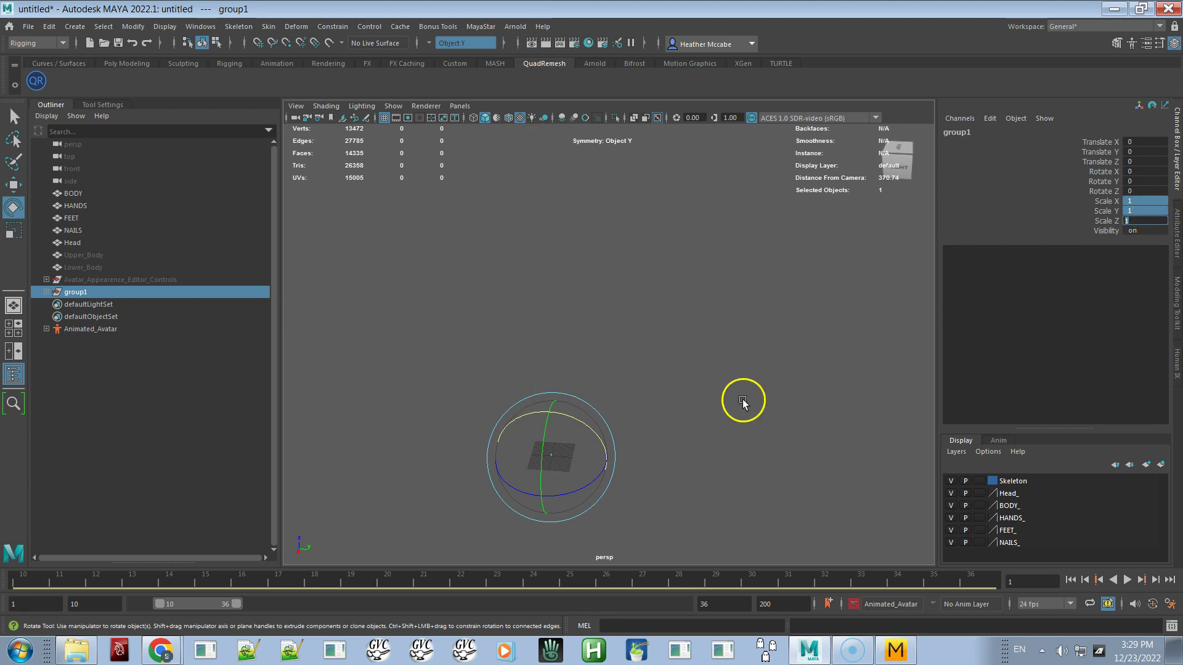
key(f)
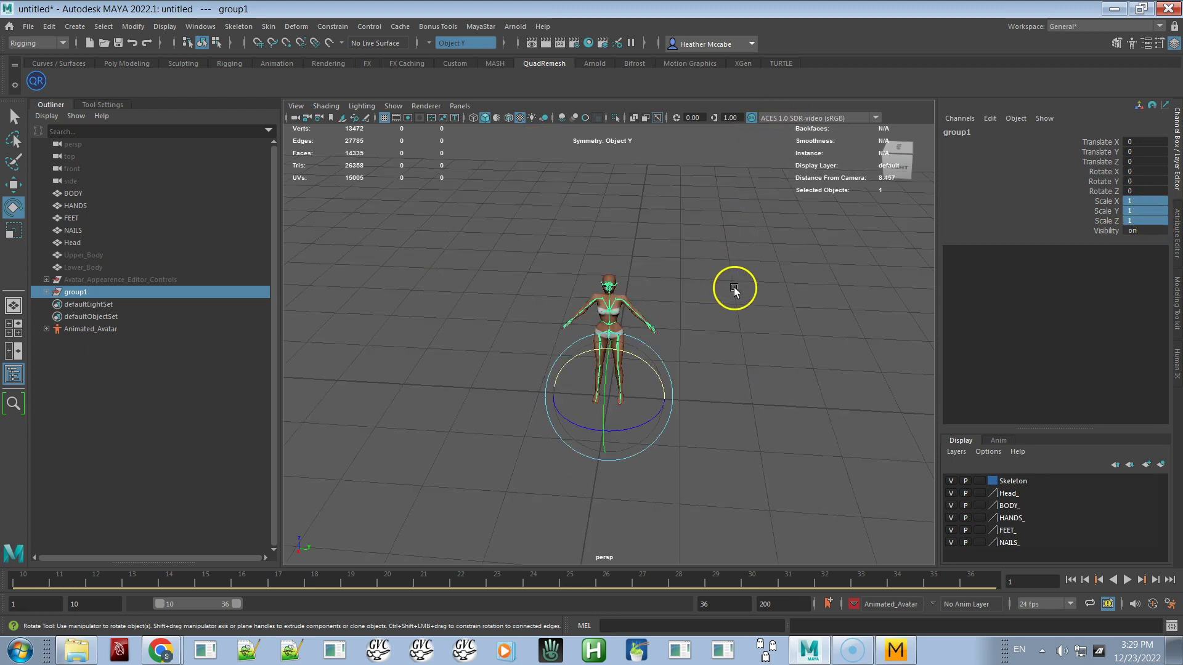
alt+drag(760, 322, 792, 303)
alt+right_drag(757, 309, 893, 321)
Set Scale X, Scale Y and Scale Z of group1 to 100.
double_click(1150, 204)
shift+click(1152, 220)
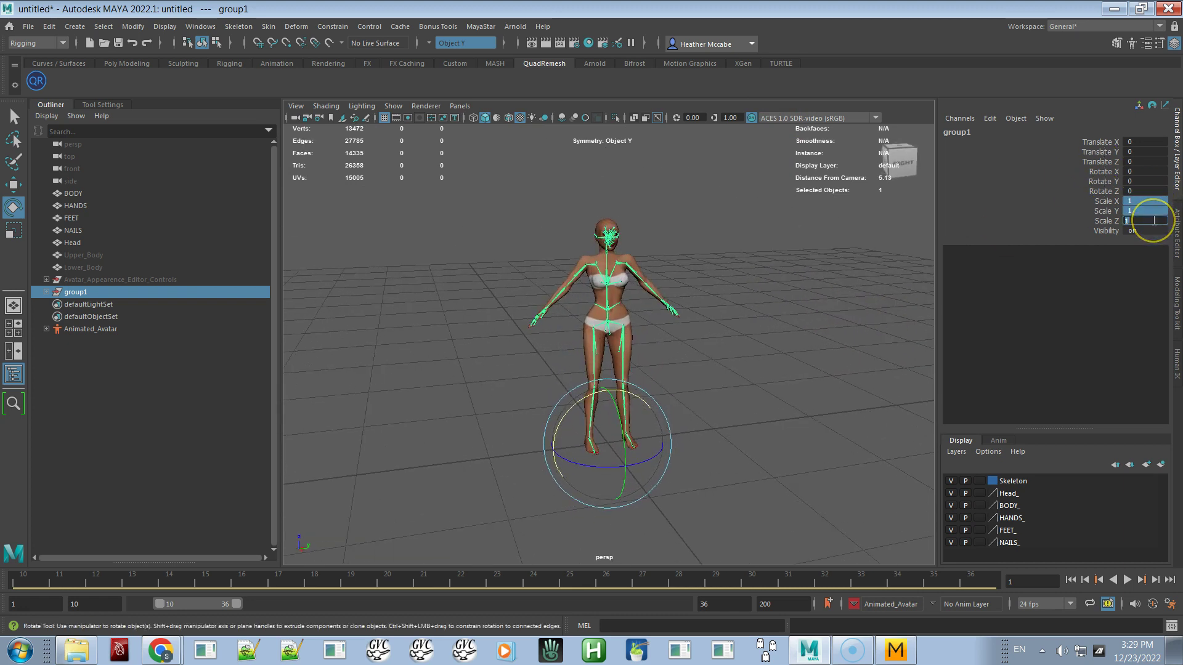
key(Return)
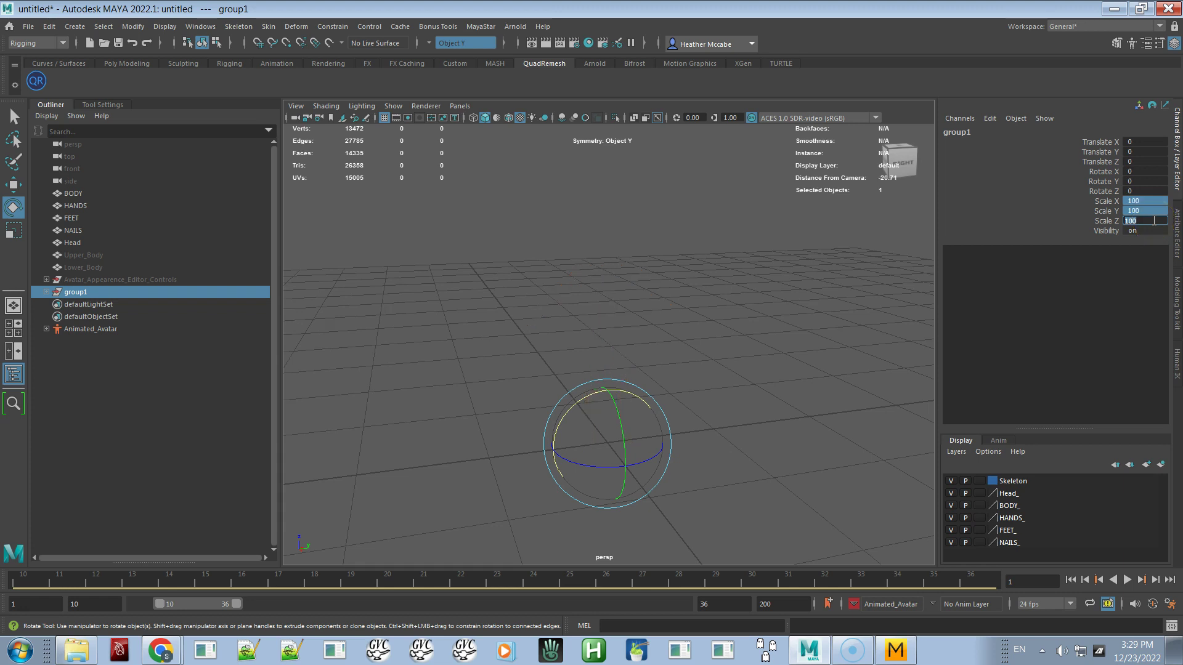
key(f)
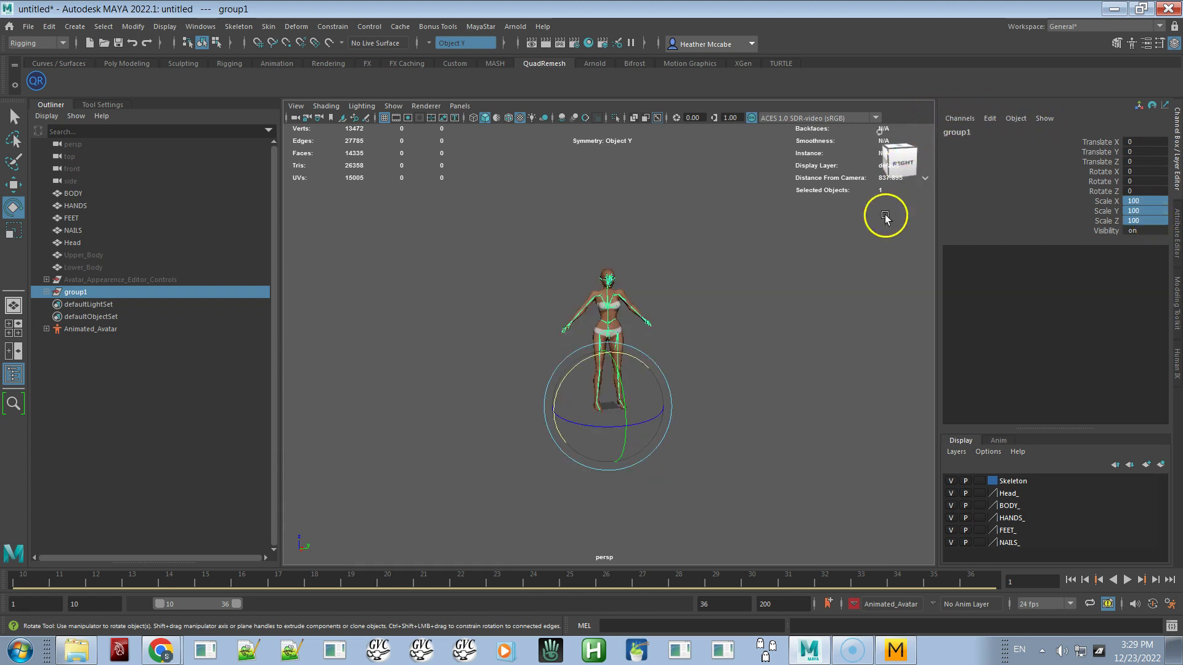
Examine the upright A-pose avatar and its skeleton from several sides and distances.
alt+drag(765, 346, 665, 345)
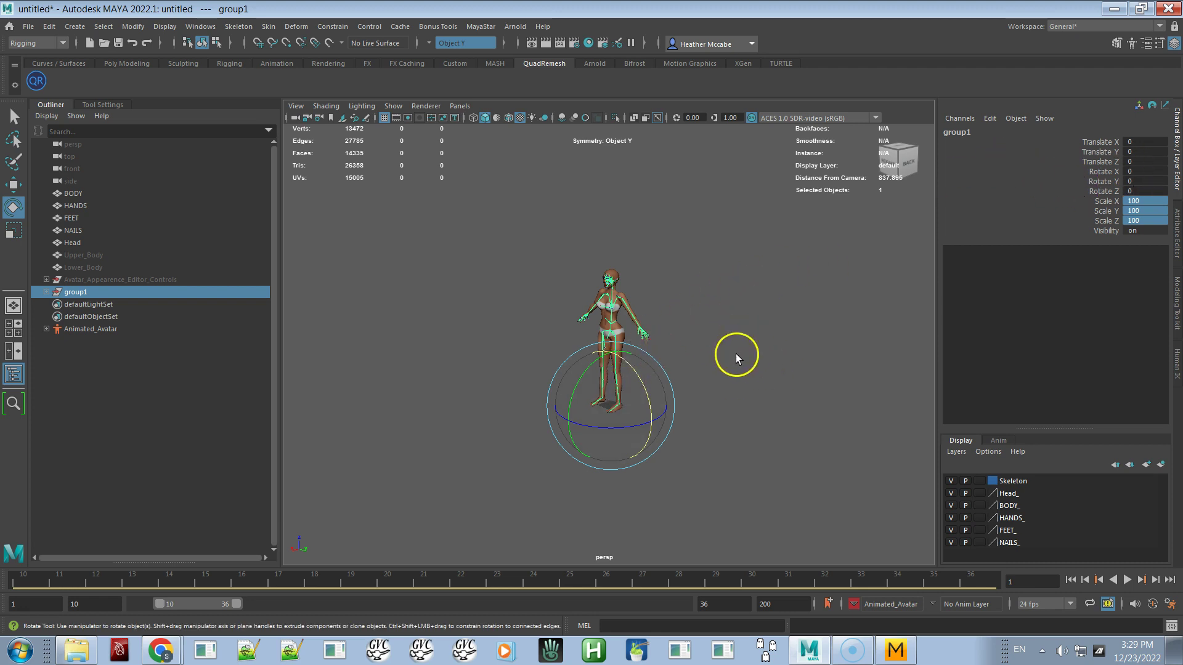
alt+drag(651, 413, 734, 406)
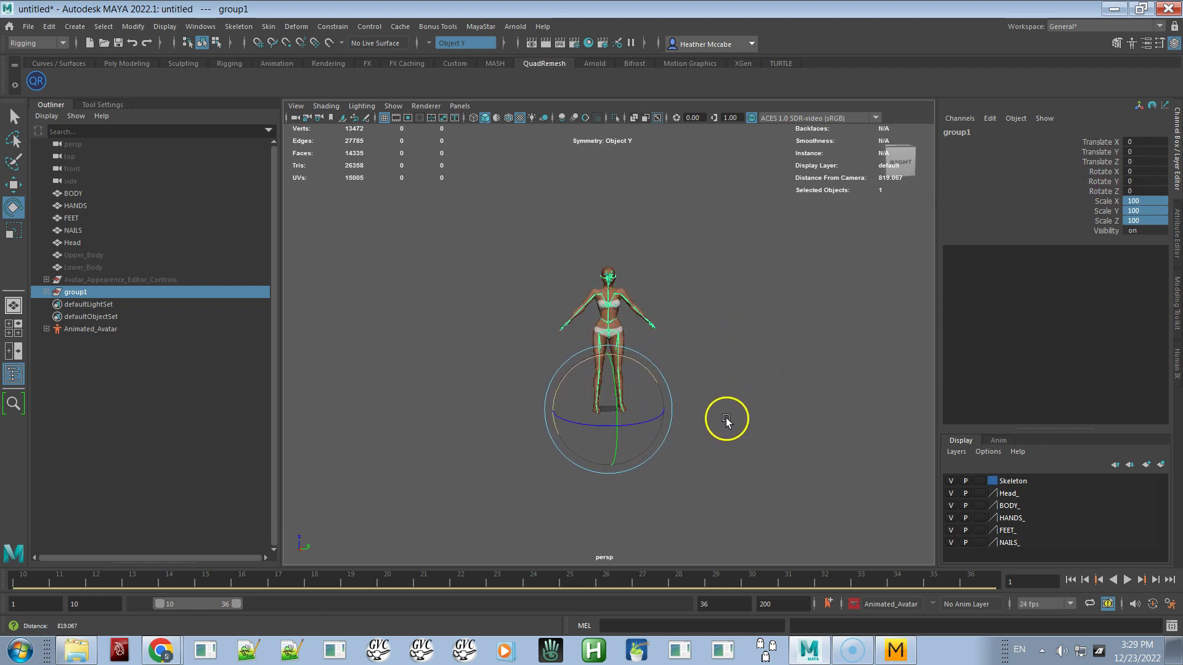
alt+right_drag(723, 417, 843, 521)
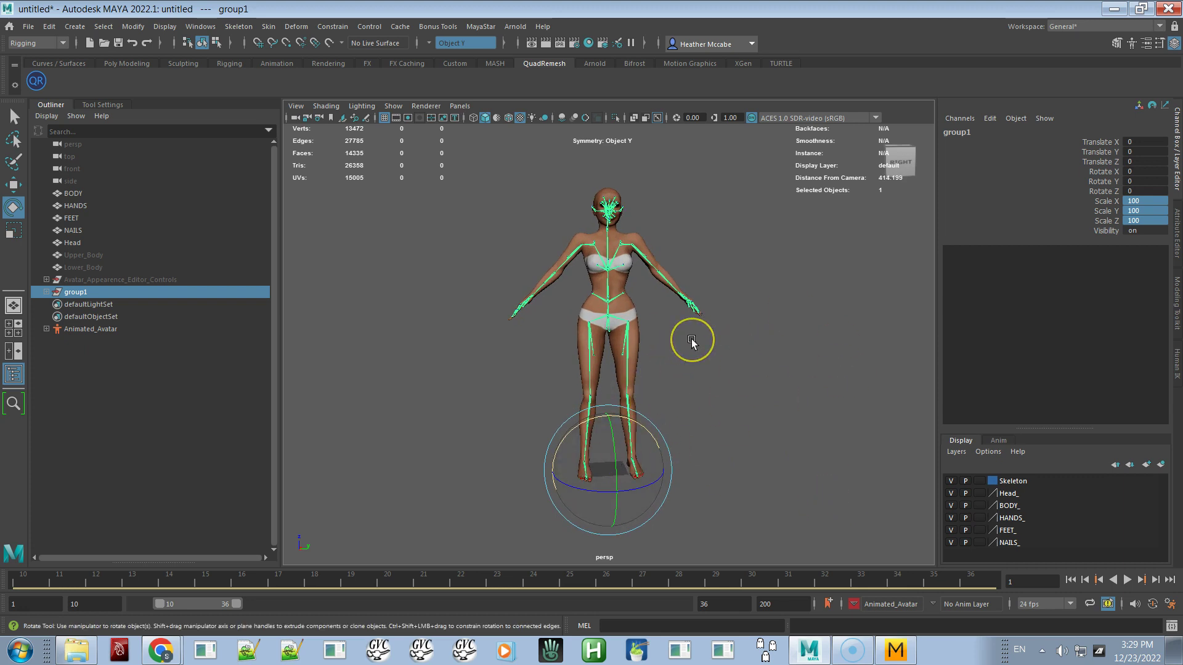
alt+drag(652, 343, 641, 369)
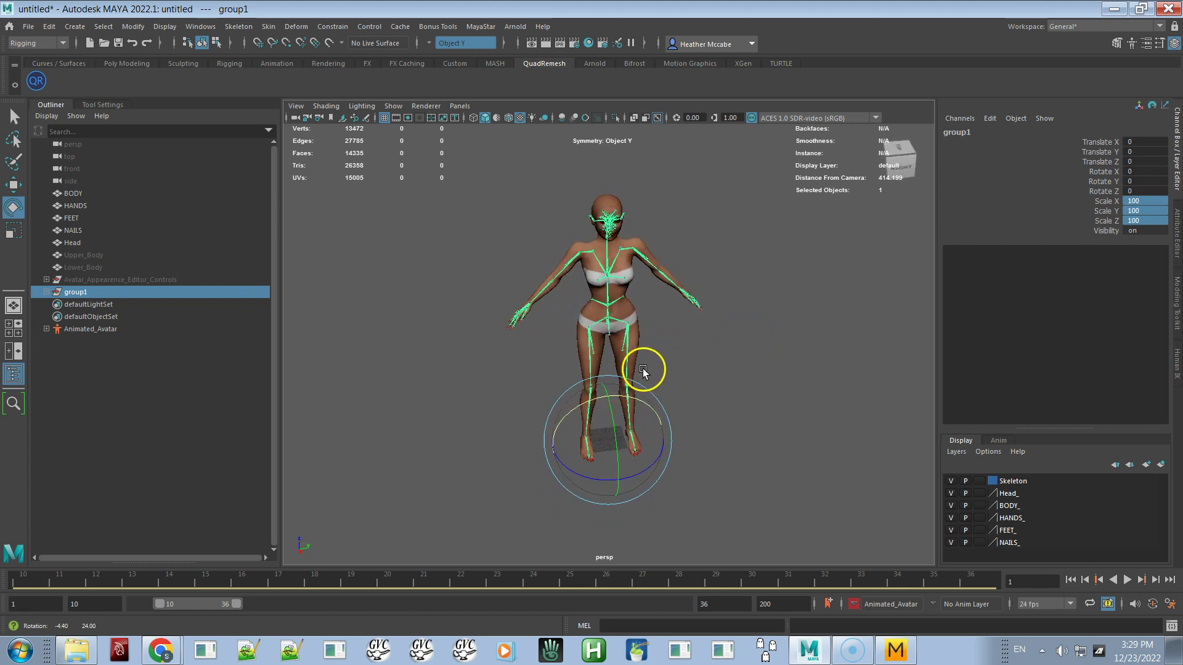
alt+right_drag(636, 375, 753, 401)
scroll(763, 397, down, 3)
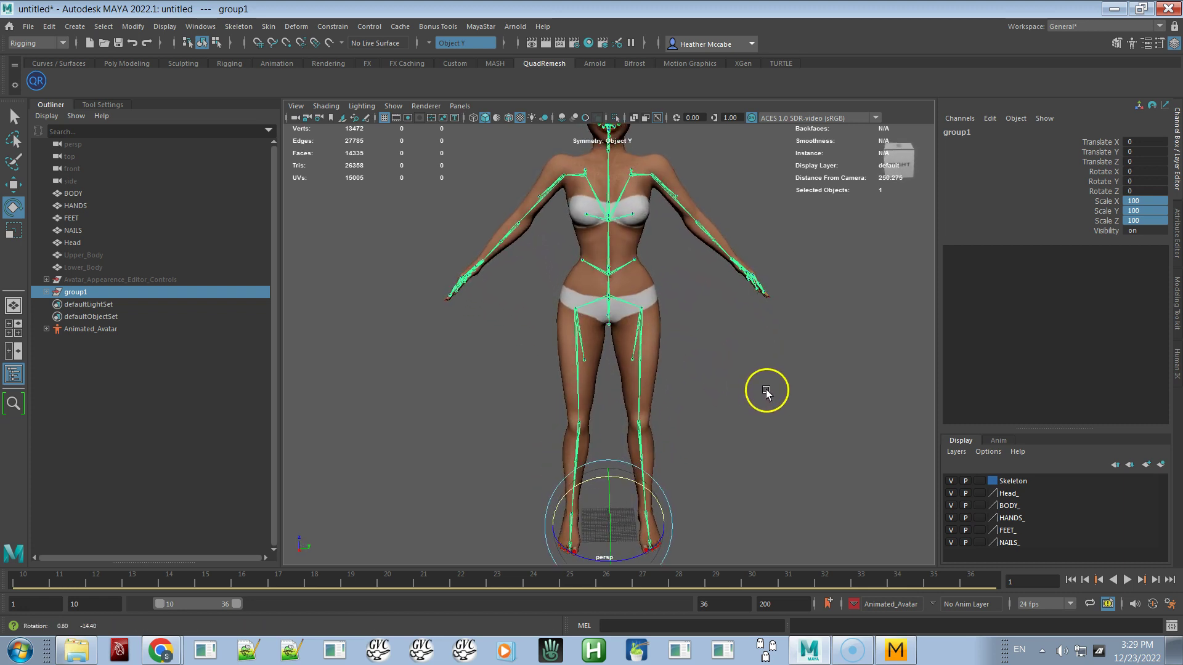
scroll(675, 317, down, 2)
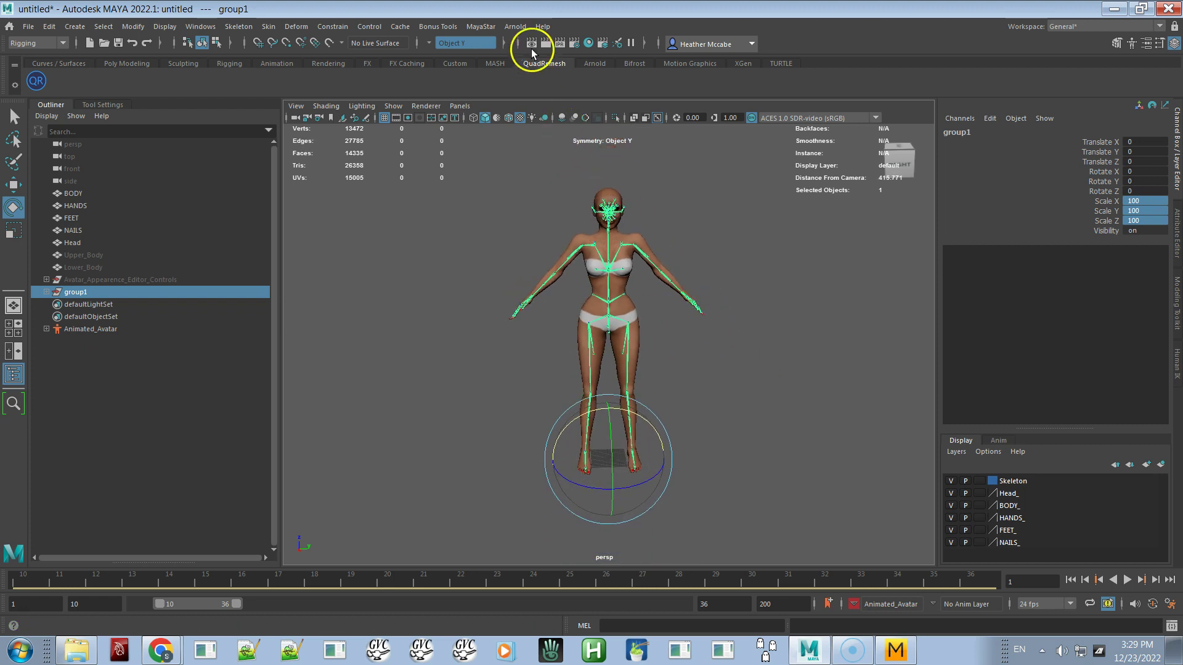
Locate the Export MD Avatar command among the MayaStar Dev Kit tools and view the avatar from both sides.
click(482, 26)
mouse_move(490, 62)
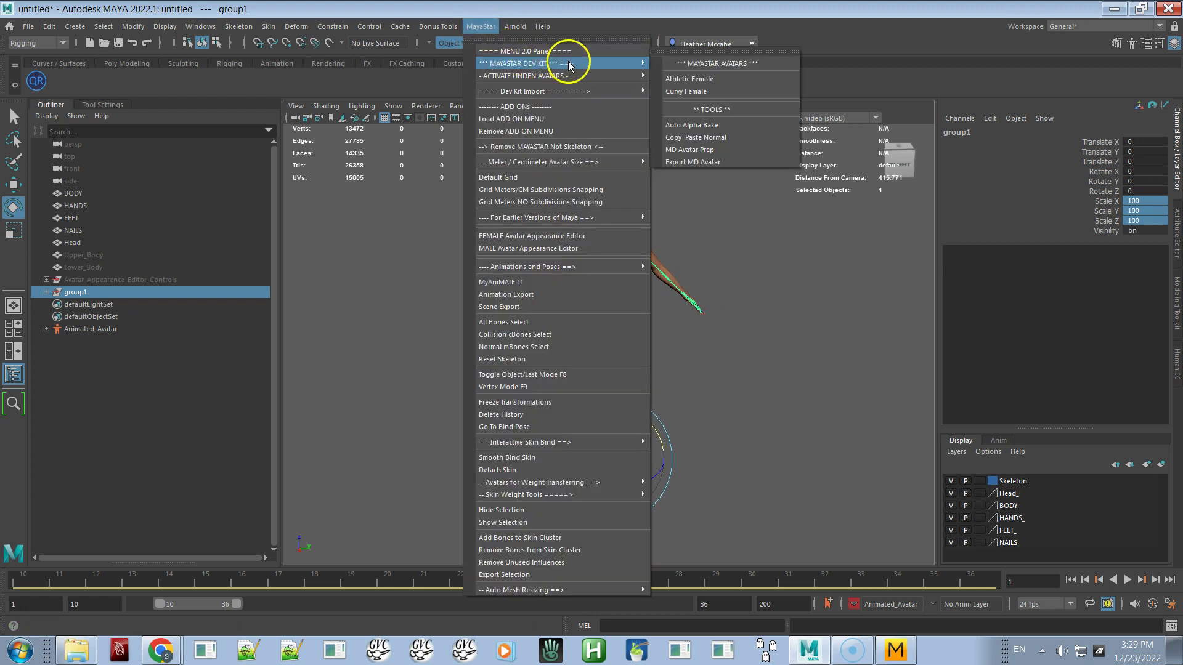
click(695, 163)
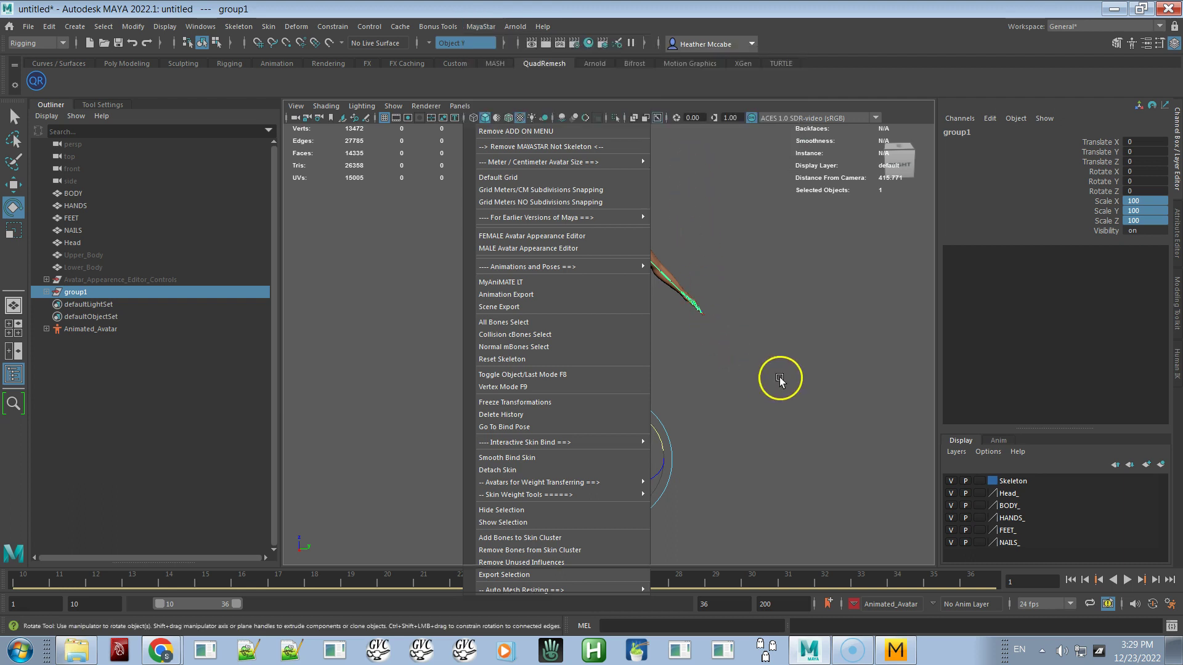
alt+drag(720, 385, 739, 380)
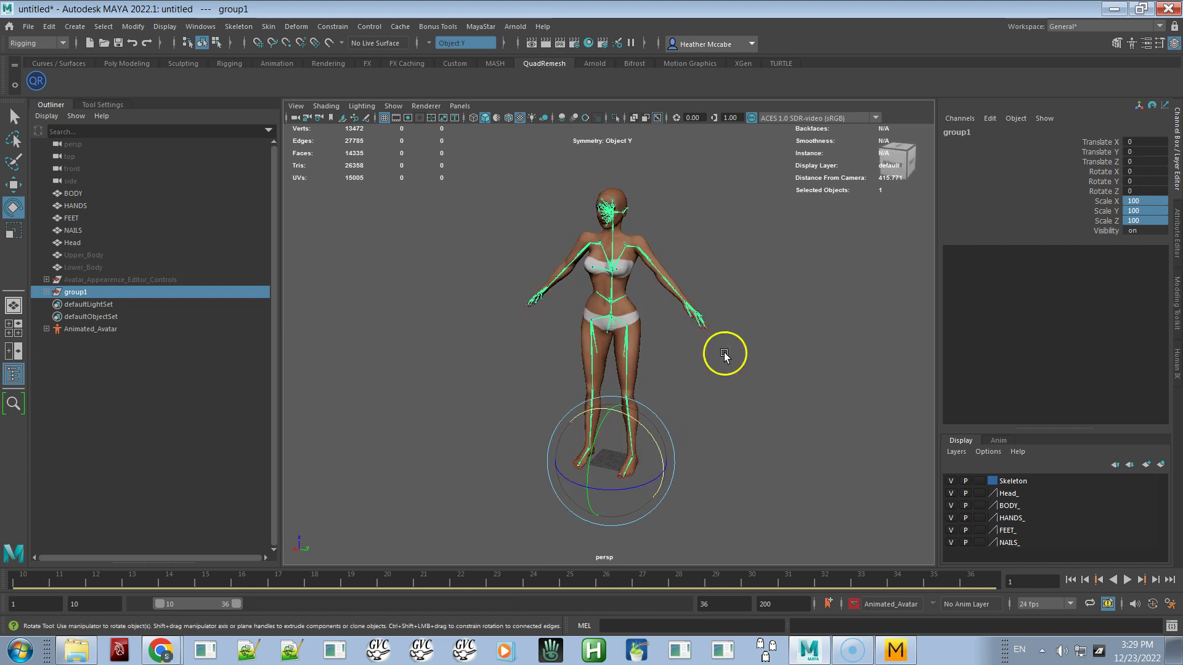
alt+drag(491, 353, 578, 365)
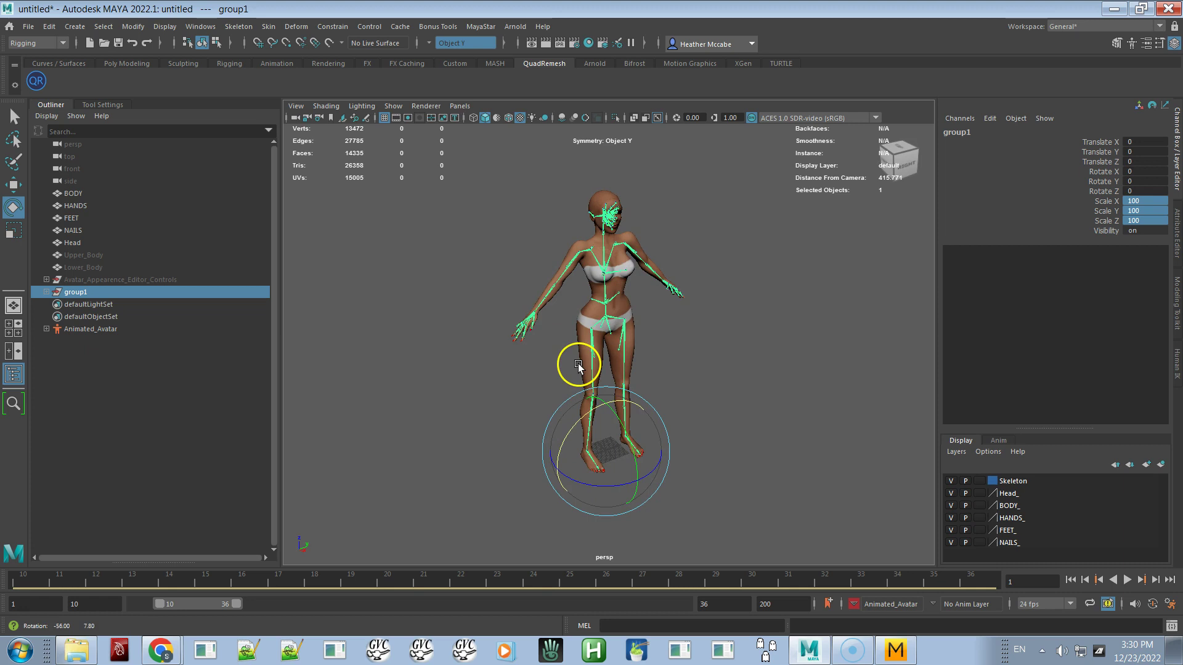
Switch to Marvelous Designer and examine the A-pose avatar wearing trousers from different angles.
key(alt+Tab)
right_drag(656, 348, 704, 393)
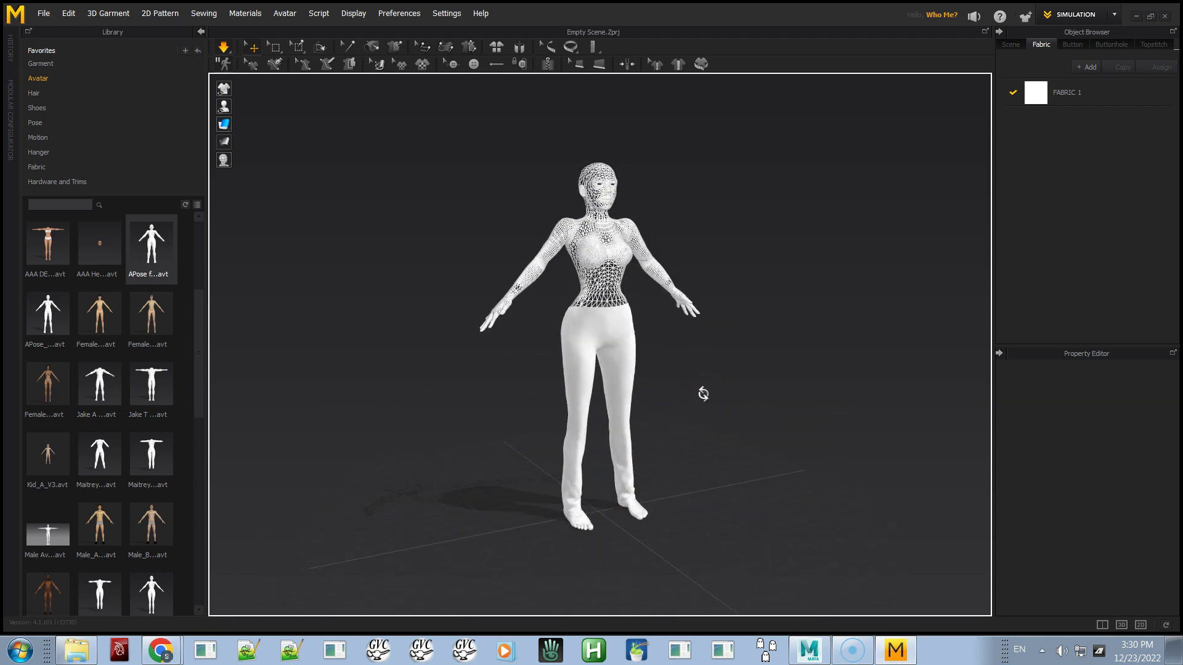
right_drag(674, 325, 603, 321)
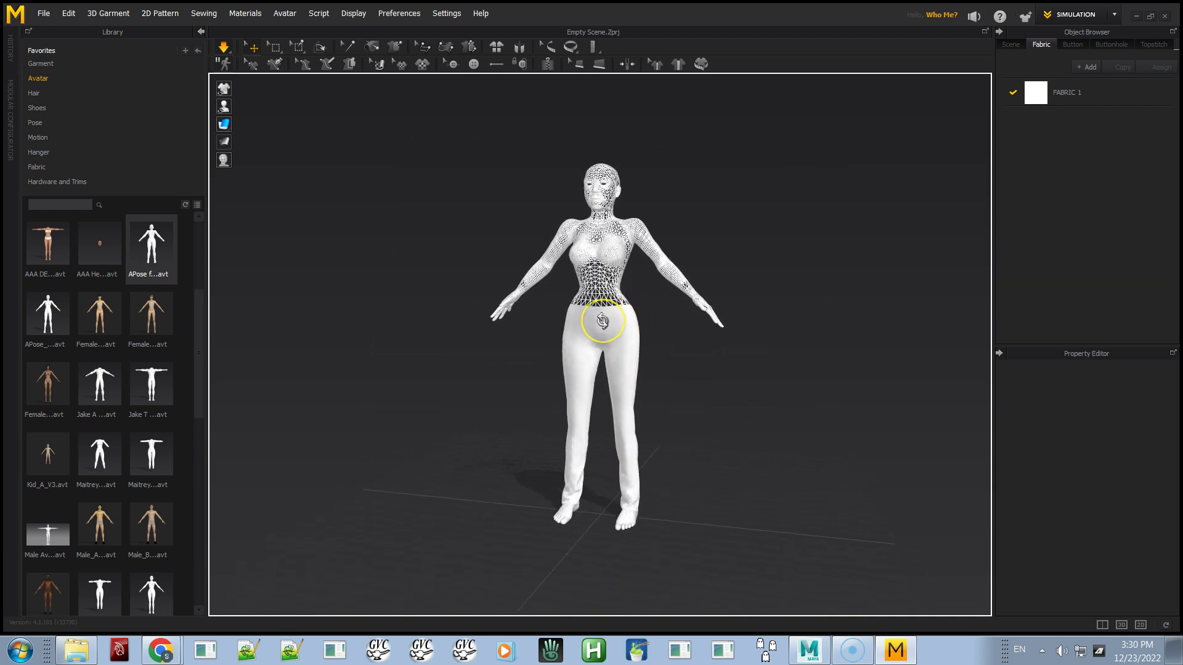